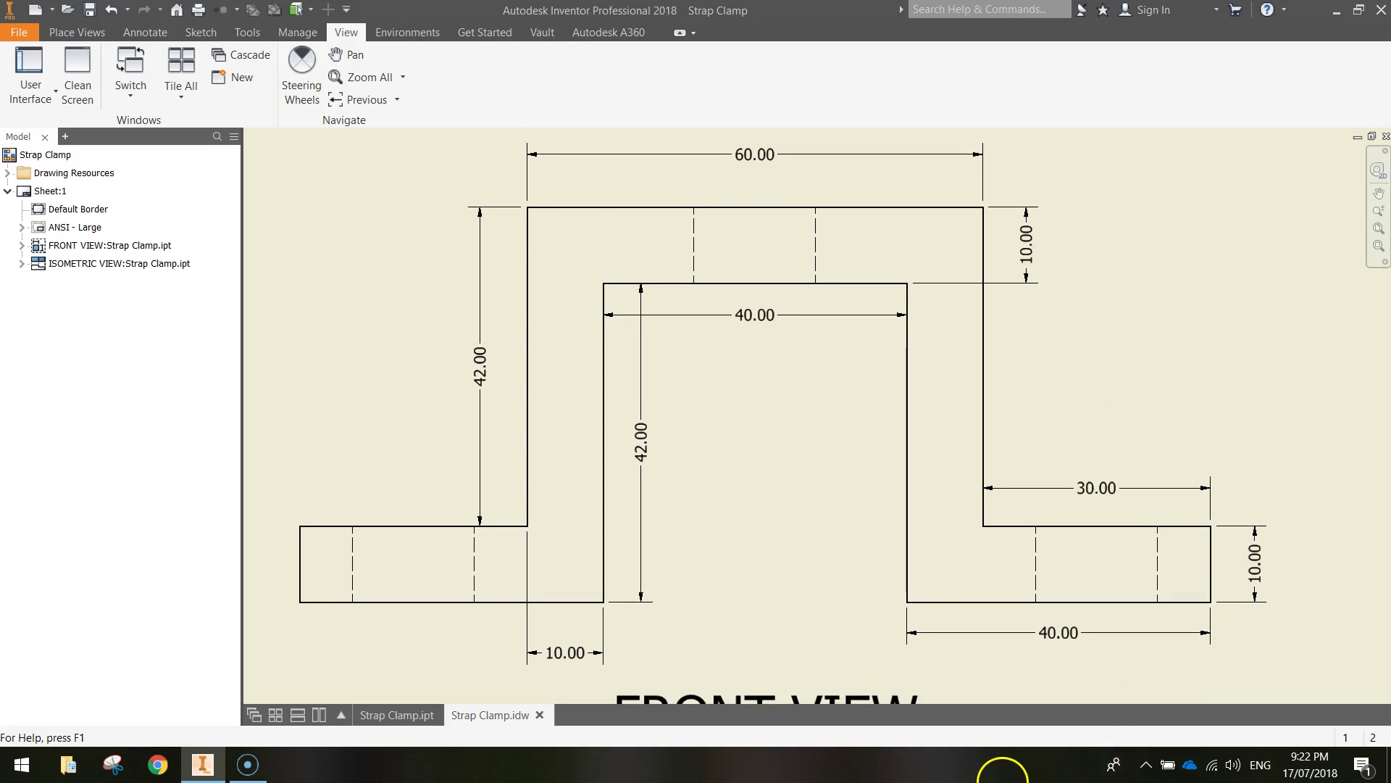
Examine the dimensions of the front and side views on the Strap Clamp drawing, ending with the whole sheet in view
{"action": "left_click_drag", "start_coordinate": [1307, 462], "coordinate": [636, 449]}
{"action": "left_click_drag", "start_coordinate": [1074, 484], "coordinate": [688, 452]}
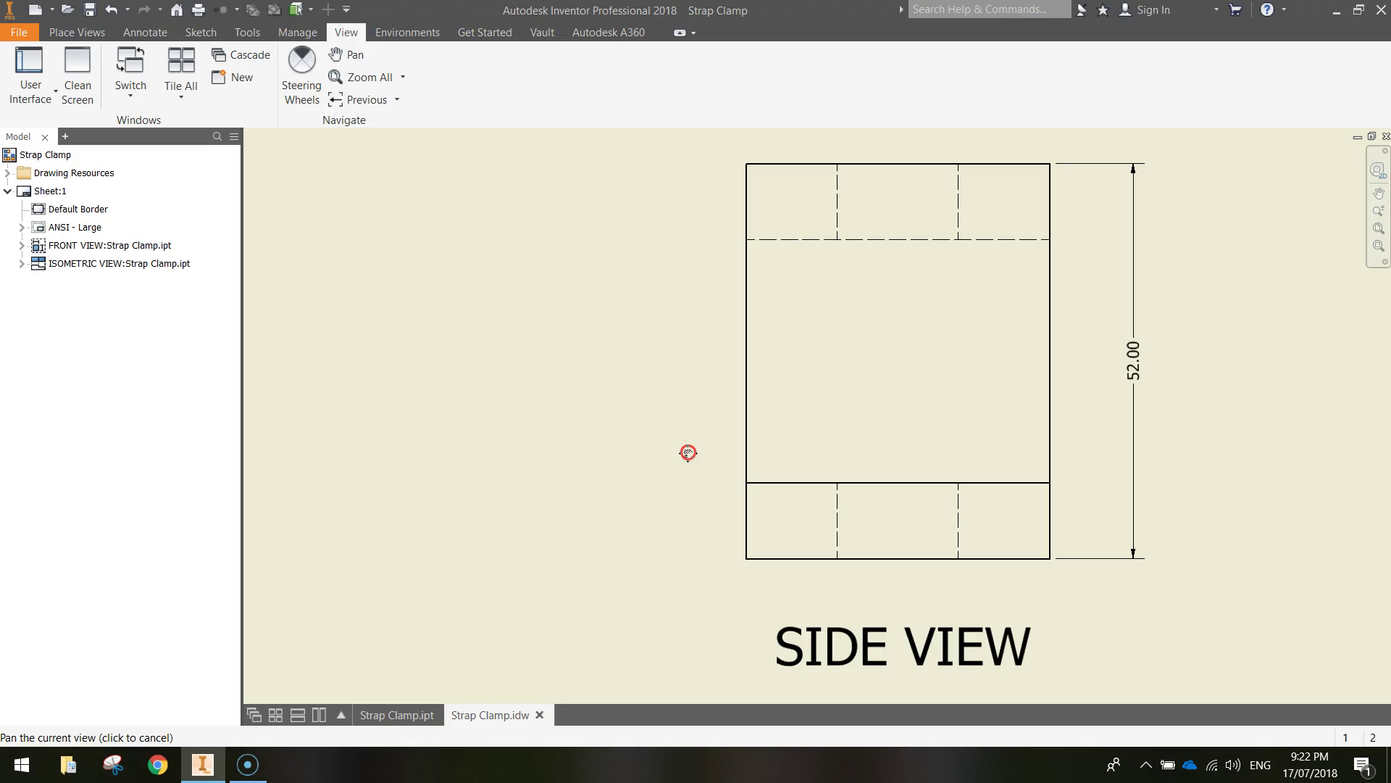
{"action": "left_click", "coordinate": [371, 78]}
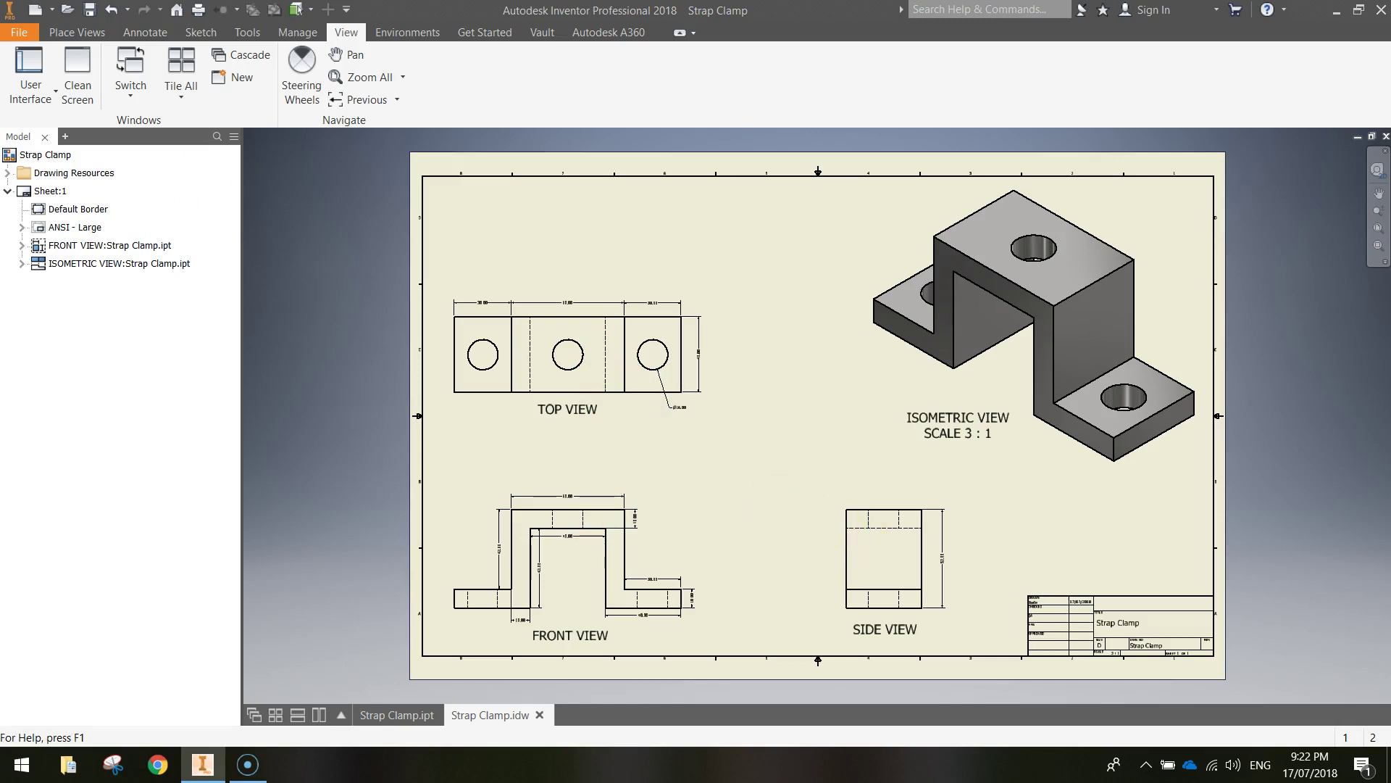
Create a new part file from the metric Standard (mm).ipt template
{"action": "left_click", "coordinate": [13, 35]}
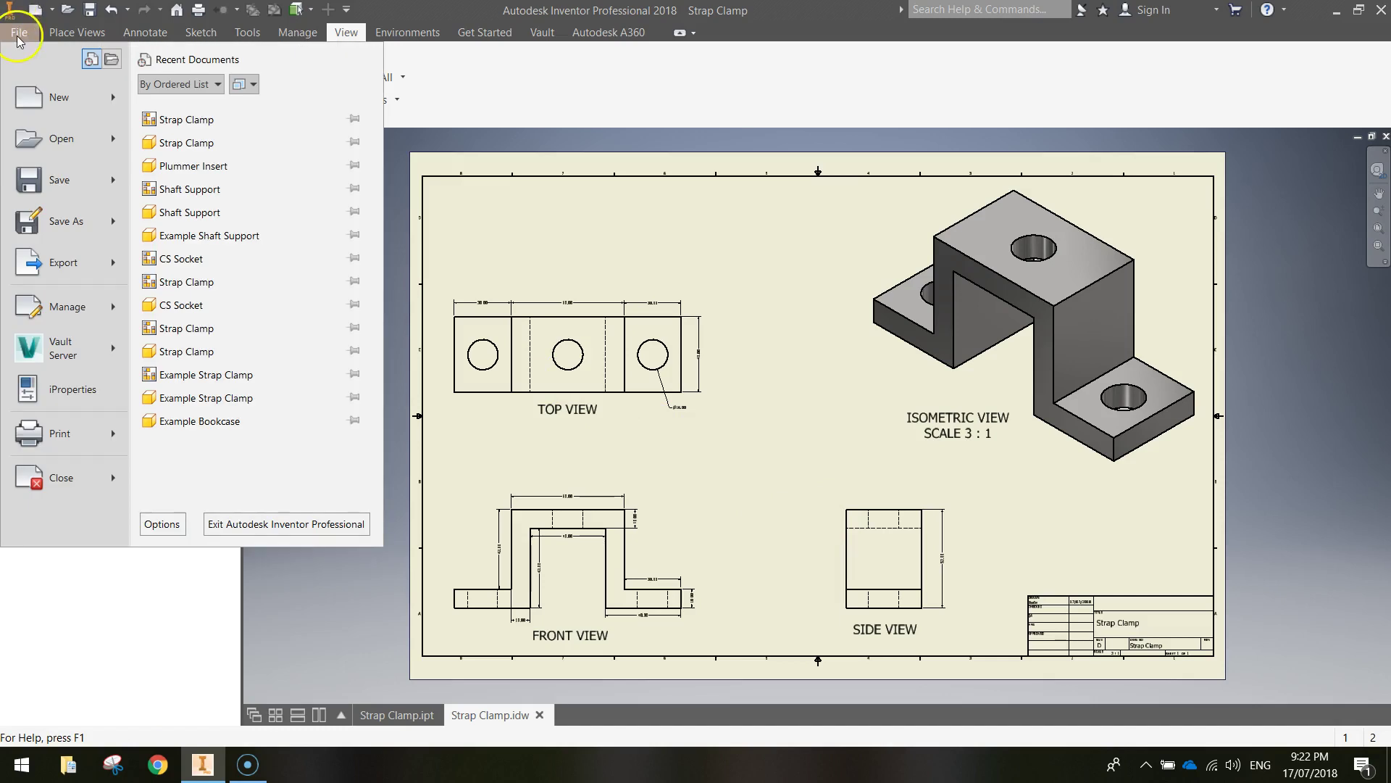
{"action": "left_click", "coordinate": [73, 107]}
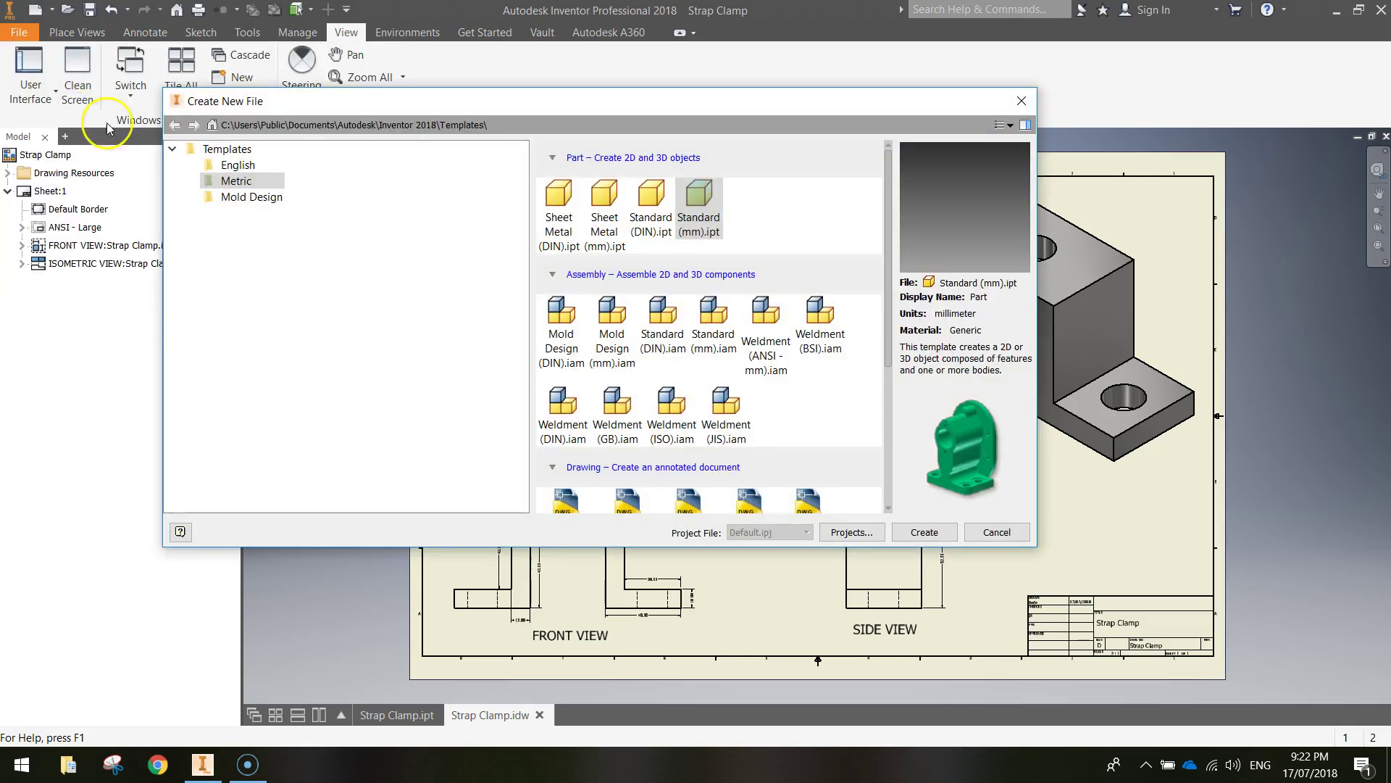
{"action": "left_click", "coordinate": [238, 182]}
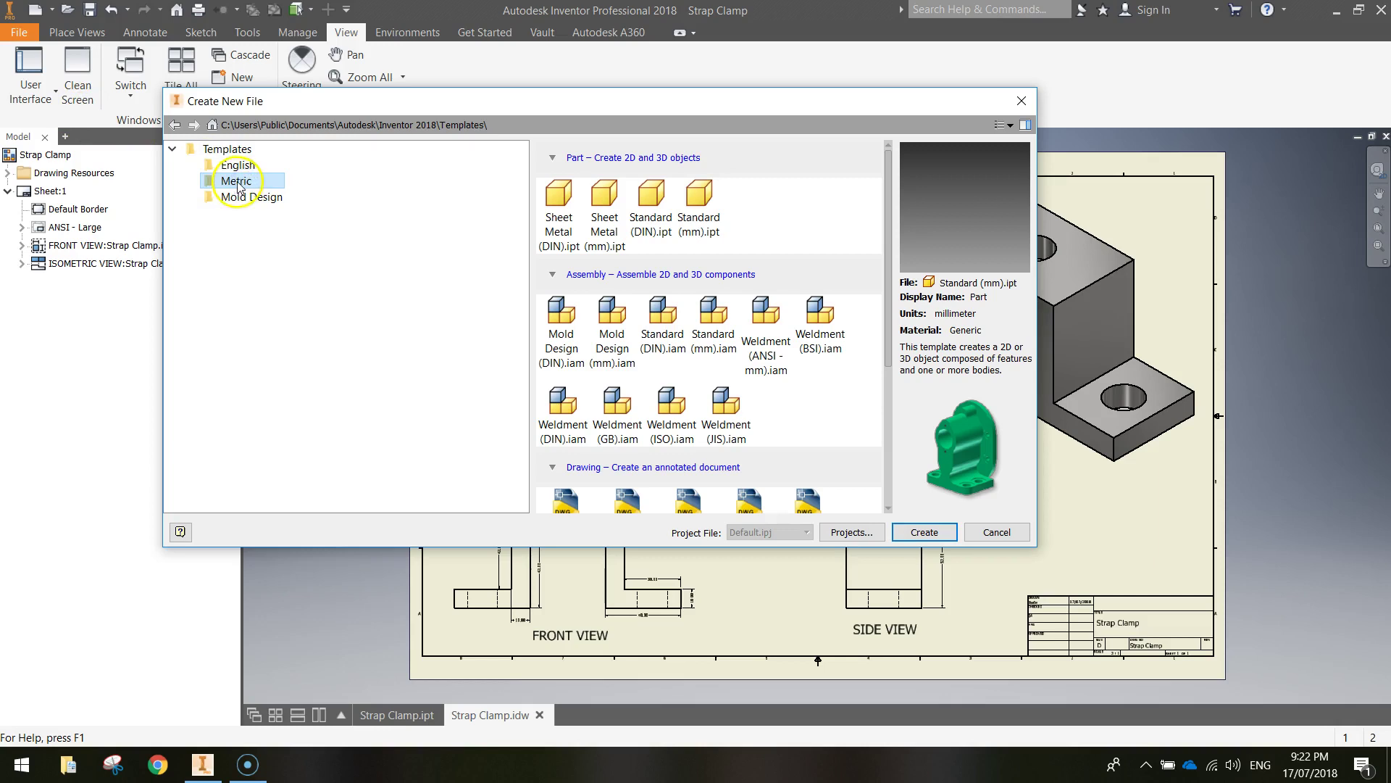
{"action": "left_click", "coordinate": [702, 209]}
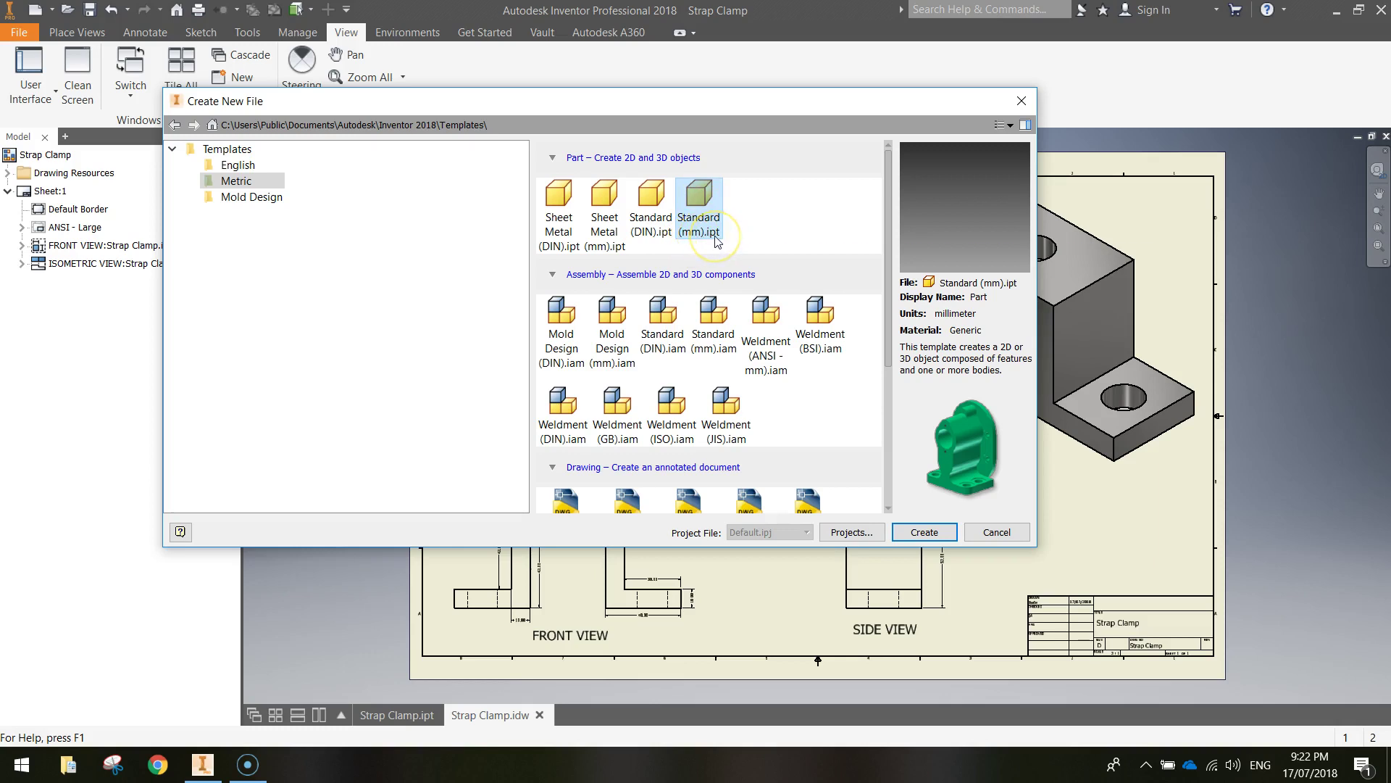
{"action": "left_click", "coordinate": [927, 534]}
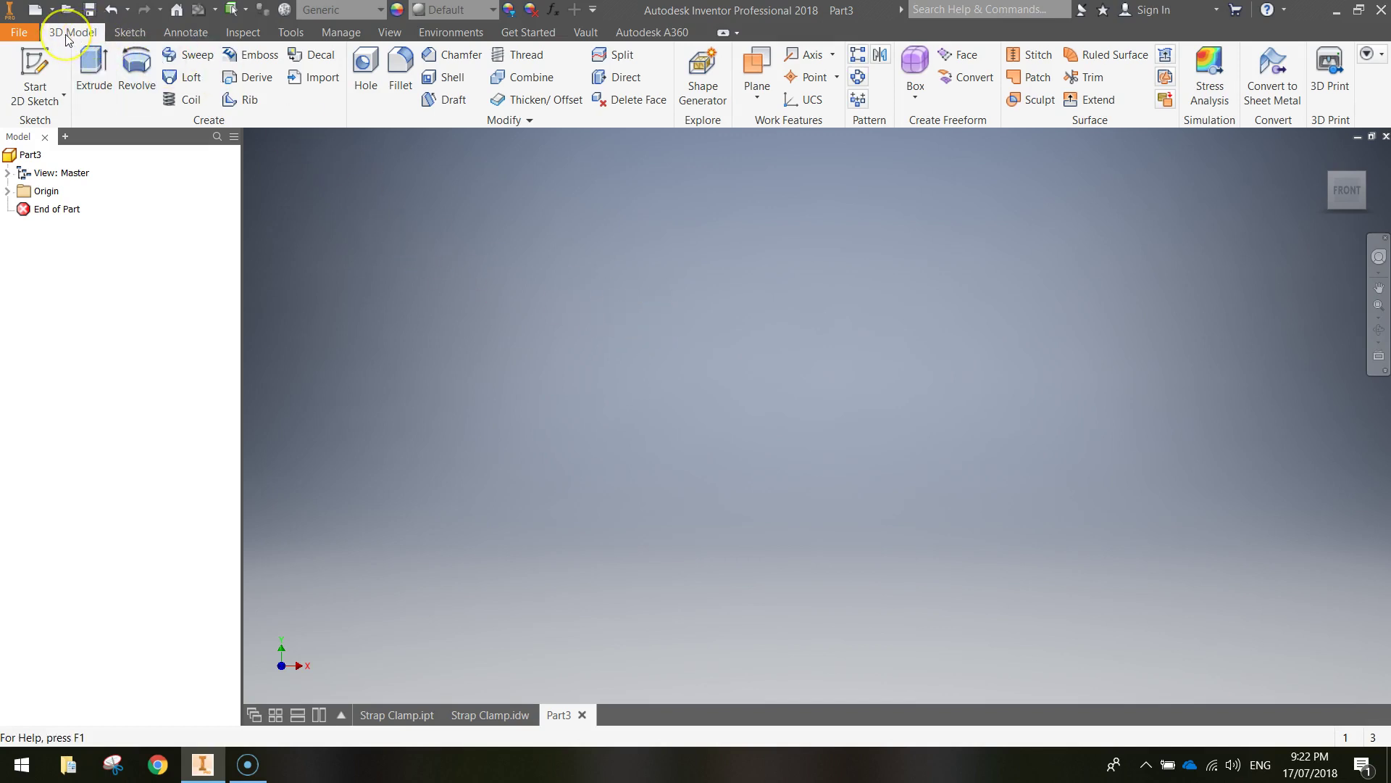
Start a 2D sketch on the front (XY) plane of the new part, leaving room above and to the right of the origin
{"action": "left_click", "coordinate": [37, 64]}
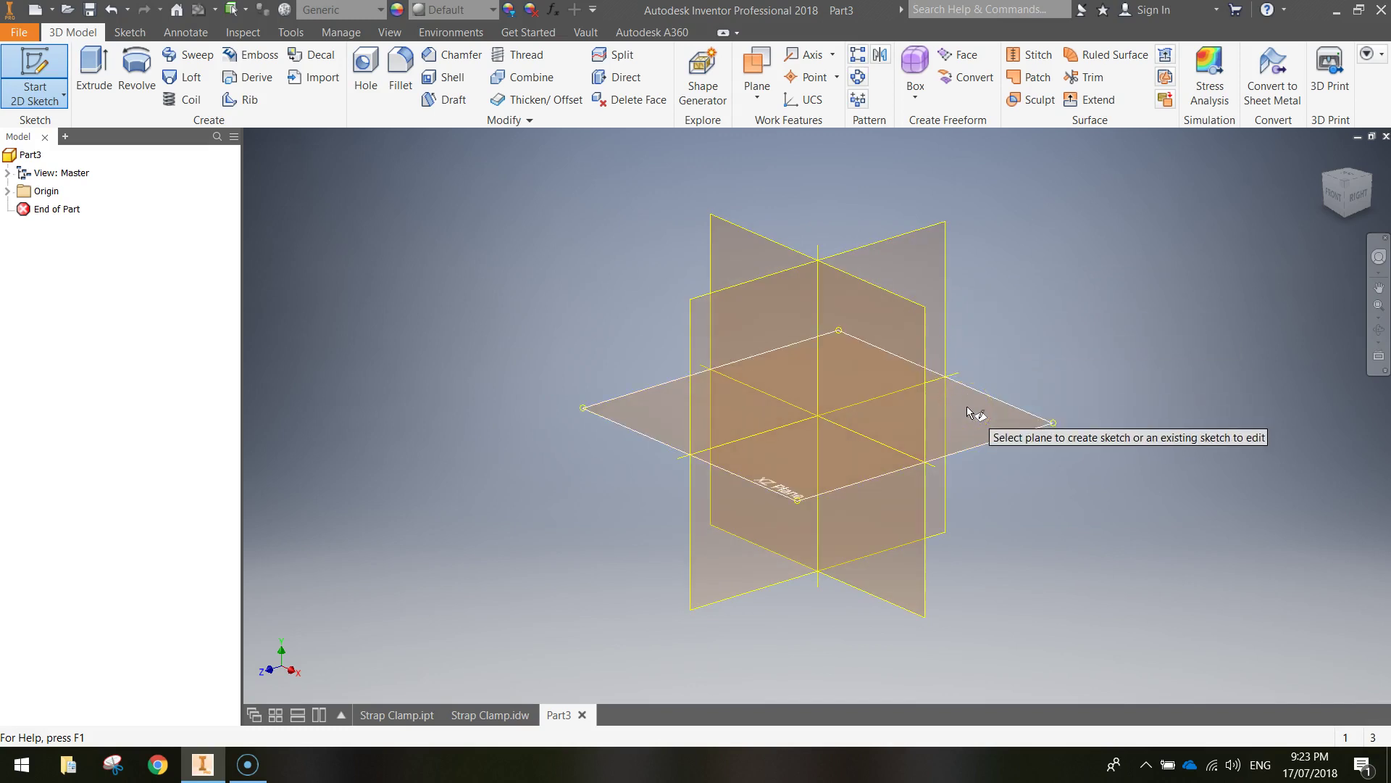
{"action": "left_click", "coordinate": [715, 249]}
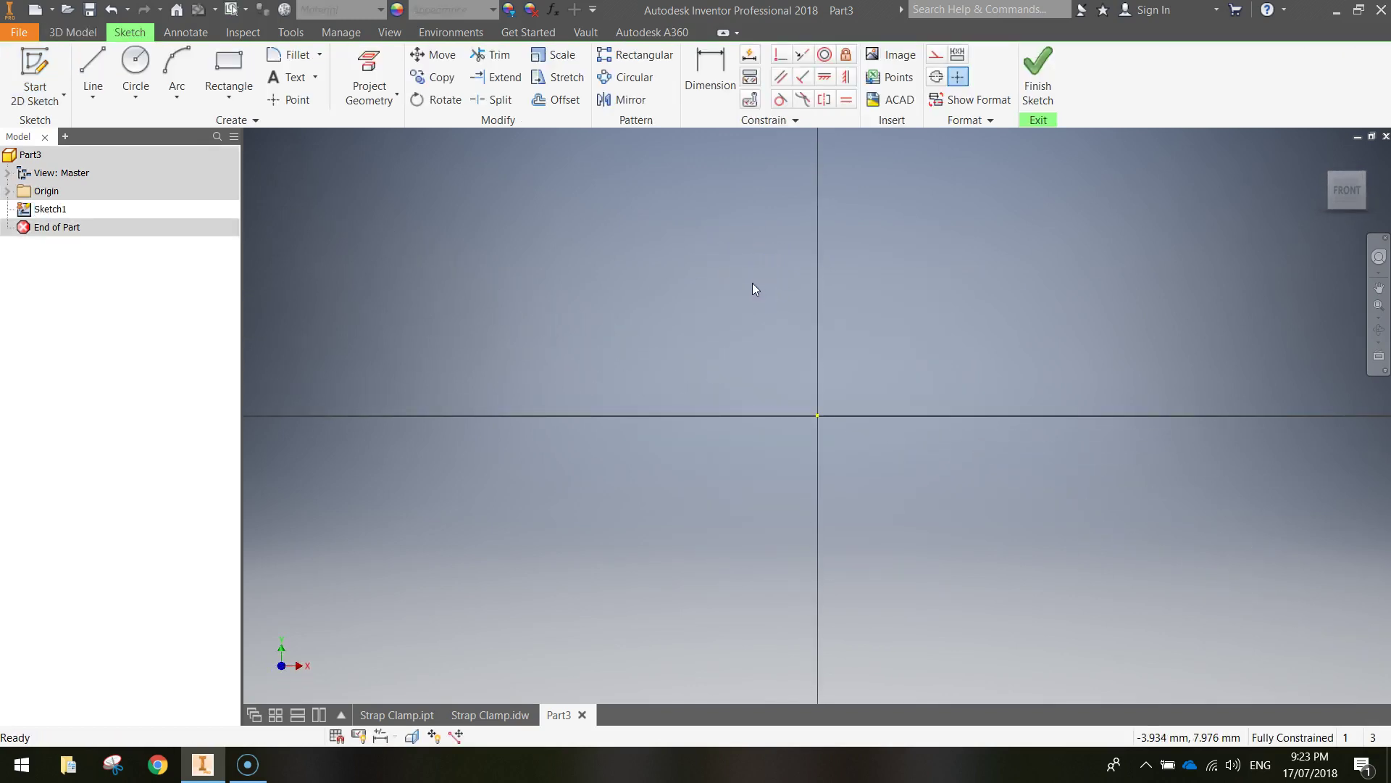
{"action": "left_click", "coordinate": [727, 309]}
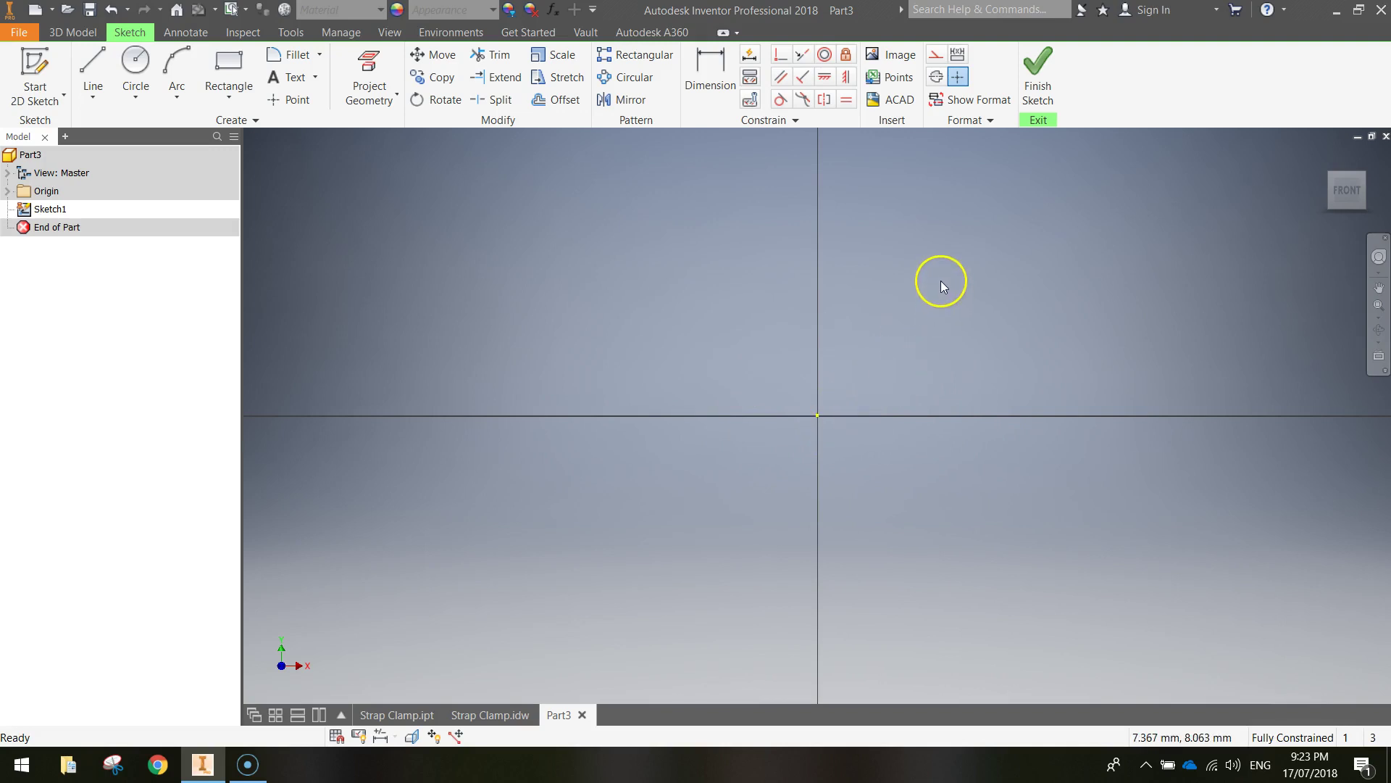
{"action": "middle_click_drag", "start_coordinate": [946, 264], "coordinate": [488, 472]}
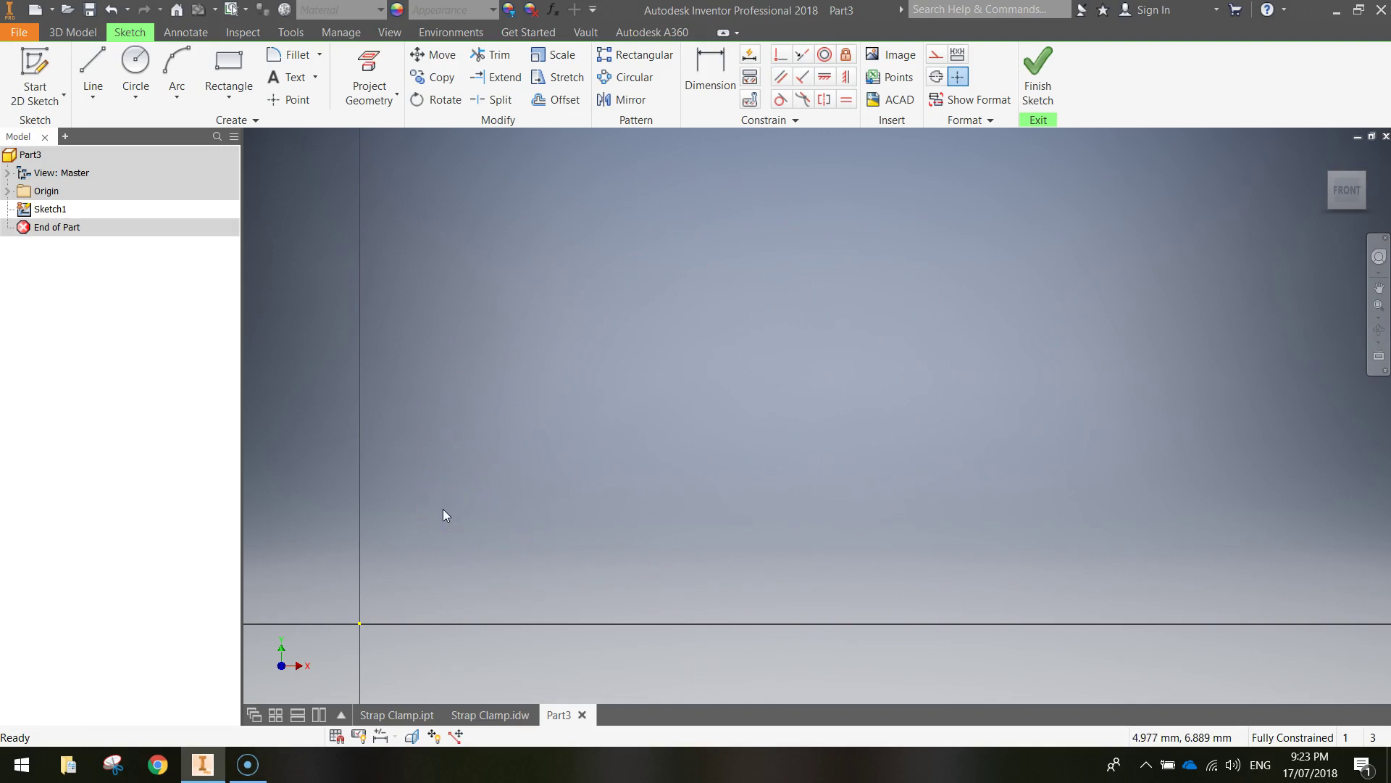
{"action": "left_click", "coordinate": [352, 359]}
Check the front view dimensions in the Strap Clamp.idw drawing and return to the new part's sketch
{"action": "left_click", "coordinate": [481, 713]}
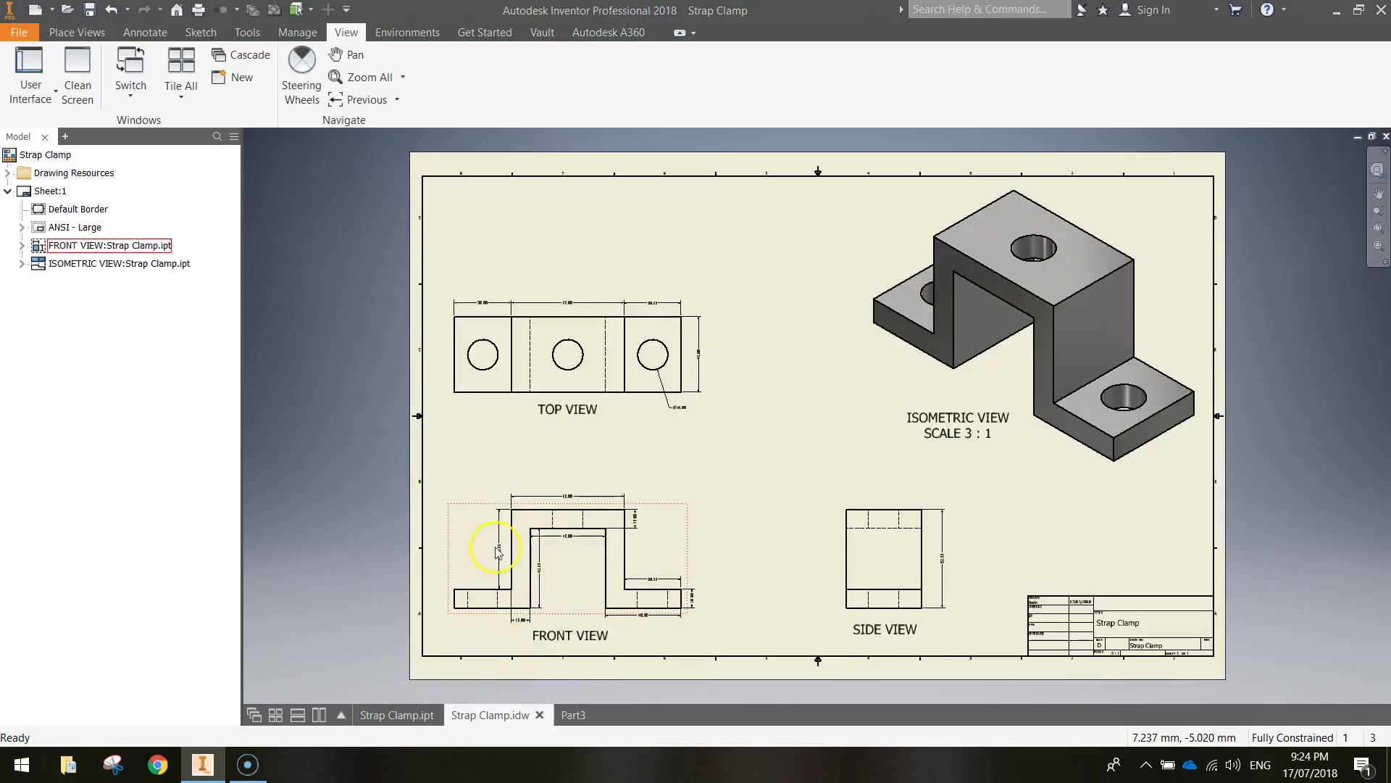
{"action": "scroll", "coordinate": [476, 572], "scroll_direction": "up", "scroll_amount": 4}
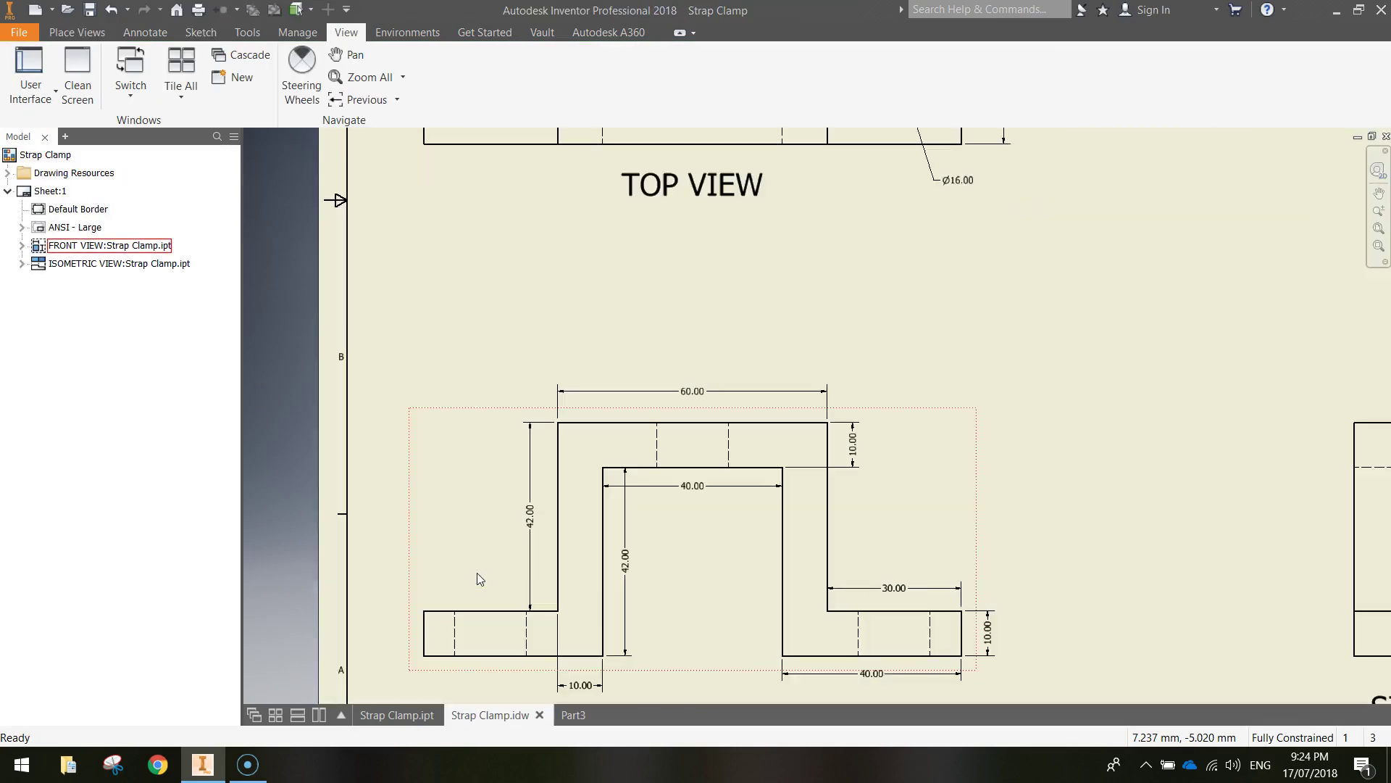
{"action": "scroll", "coordinate": [476, 572], "scroll_direction": "up", "scroll_amount": 4}
{"action": "mouse_move", "coordinate": [725, 524]}
{"action": "middle_mouse_down"}
{"action": "mouse_move", "coordinate": [599, 454]}
{"action": "mouse_move", "coordinate": [568, 466]}
{"action": "mouse_move", "coordinate": [600, 478]}
{"action": "mouse_move", "coordinate": [677, 391]}
{"action": "middle_mouse_up"}
{"action": "scroll", "coordinate": [630, 468], "scroll_direction": "down", "scroll_amount": 3}
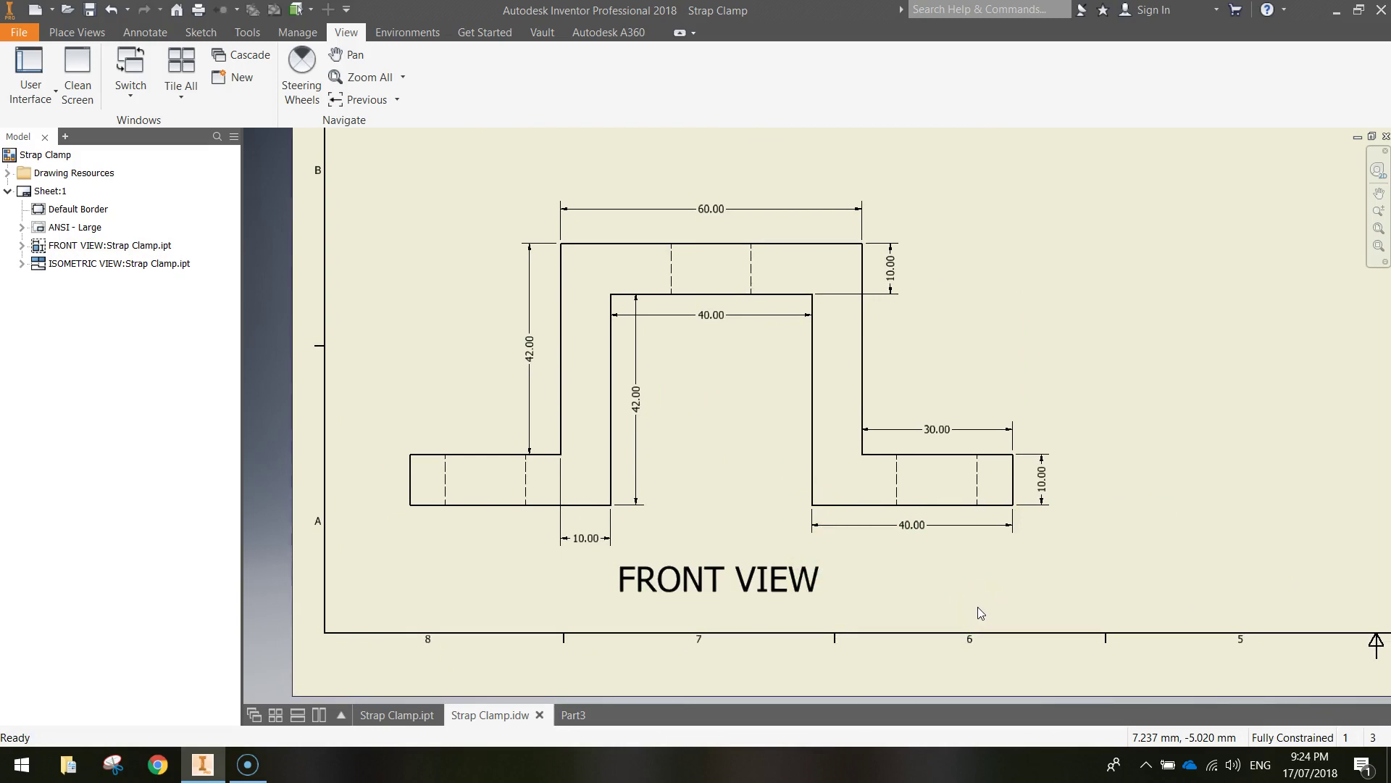
{"action": "left_click", "coordinate": [577, 714]}
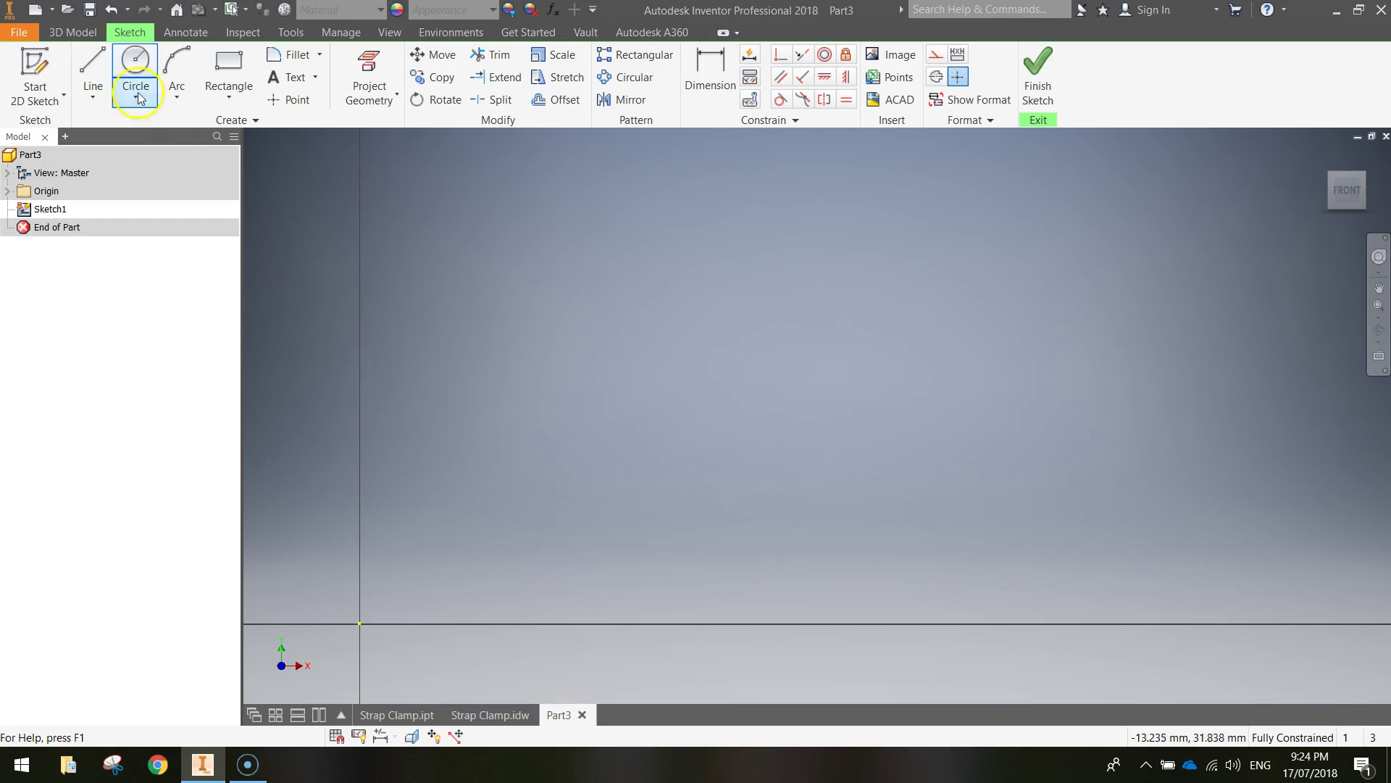
Start the clamp outline with a line 10 mm straight up from the origin, followed by one 30 mm horizontally to the right
{"action": "left_click", "coordinate": [93, 69]}
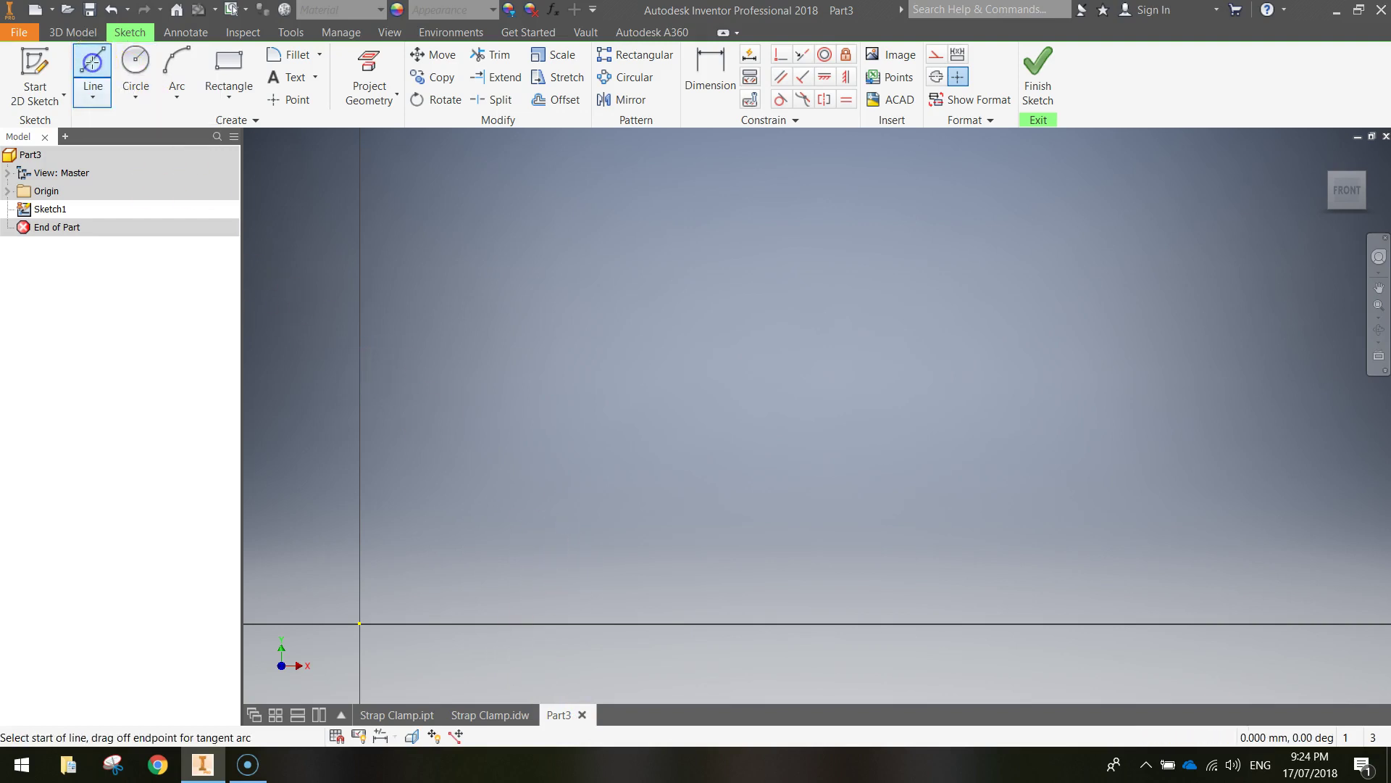
{"action": "left_click", "coordinate": [360, 624]}
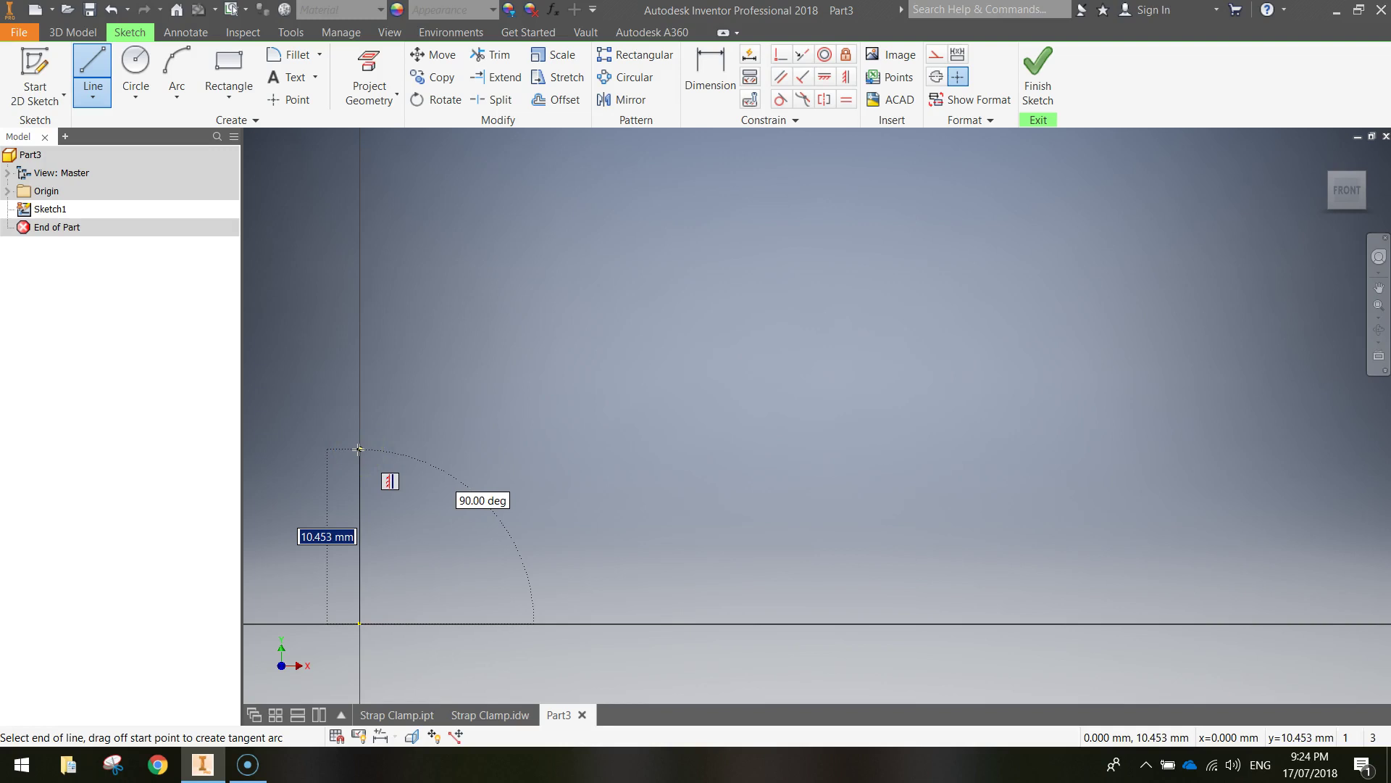
{"action": "type", "text": "1"}
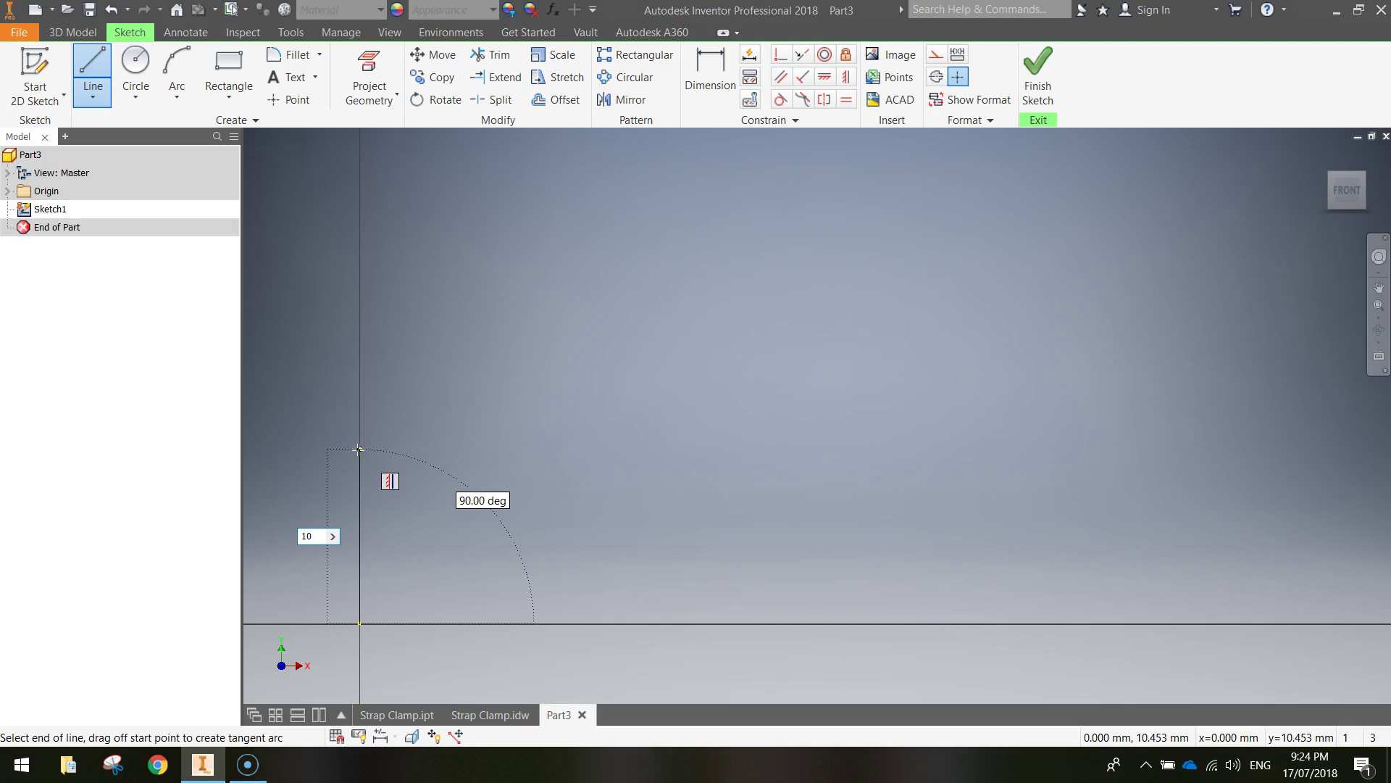
{"action": "type", "text": "0"}
{"action": "key", "text": "Return"}
{"action": "left_click", "coordinate": [428, 457]}
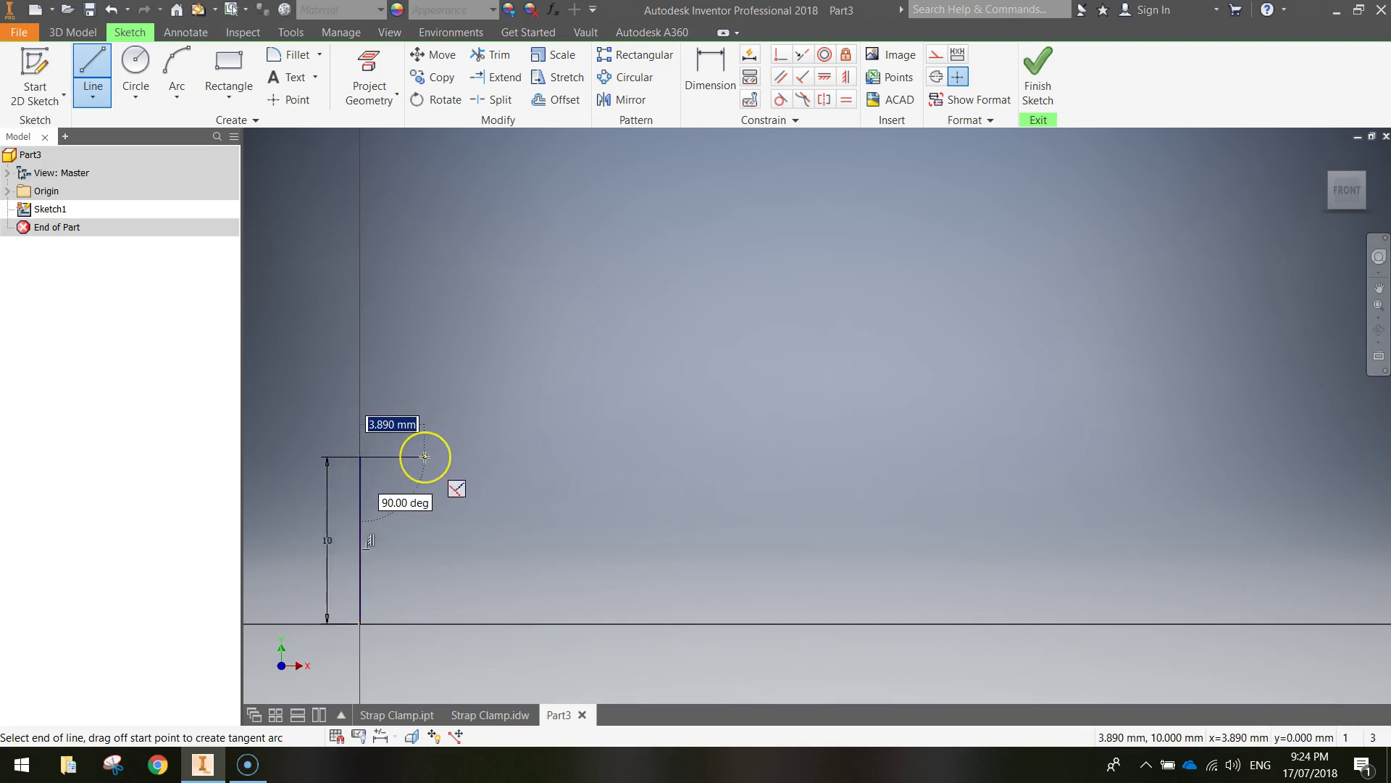
{"action": "left_click_drag", "start_coordinate": [425, 457], "coordinate": [593, 456]}
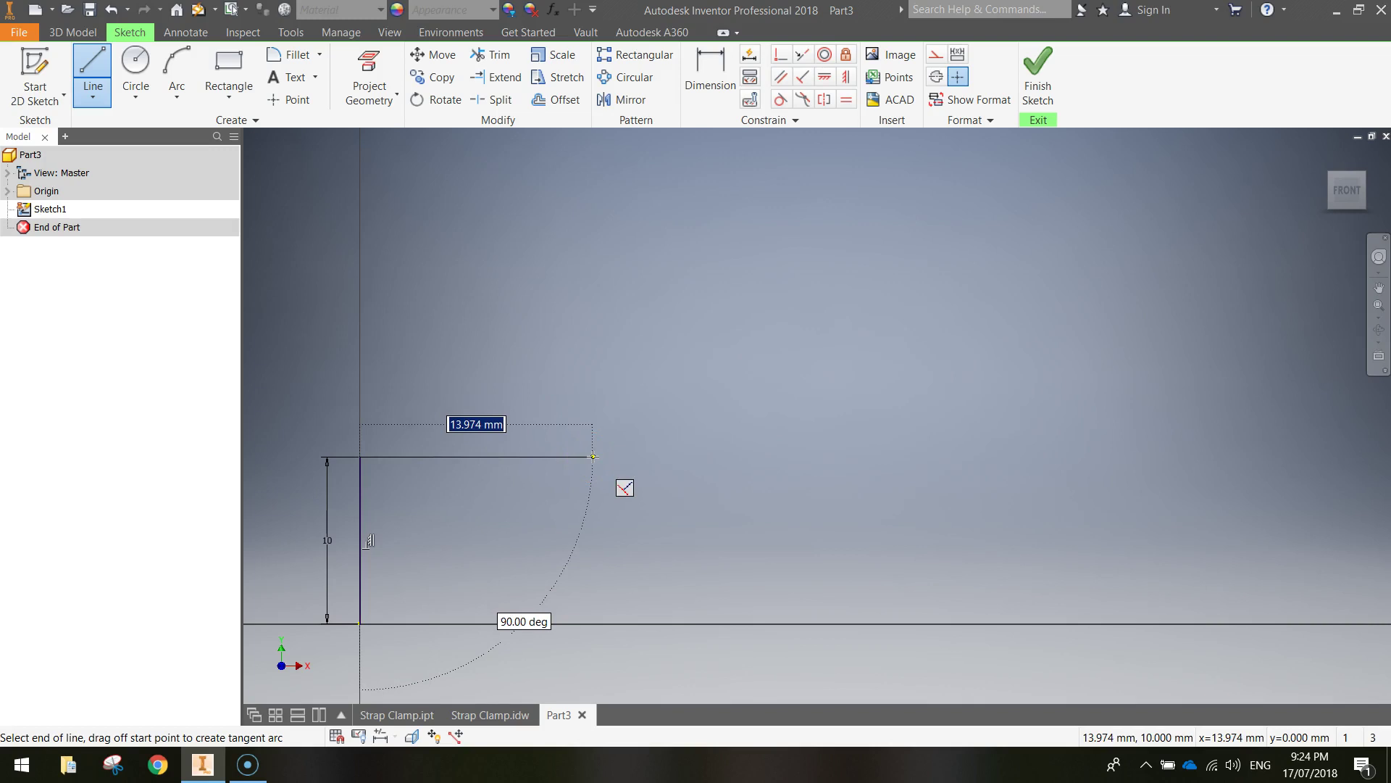
{"action": "type", "text": "30"}
{"action": "key", "text": "Return"}
Continue the outline 42 mm vertically up and 60 mm horizontally right to form the clamp's raised outer edge
{"action": "left_click_drag", "start_coordinate": [593, 457], "coordinate": [891, 410]}
{"action": "scroll", "coordinate": [889, 410], "scroll_direction": "up", "scroll_amount": 3}
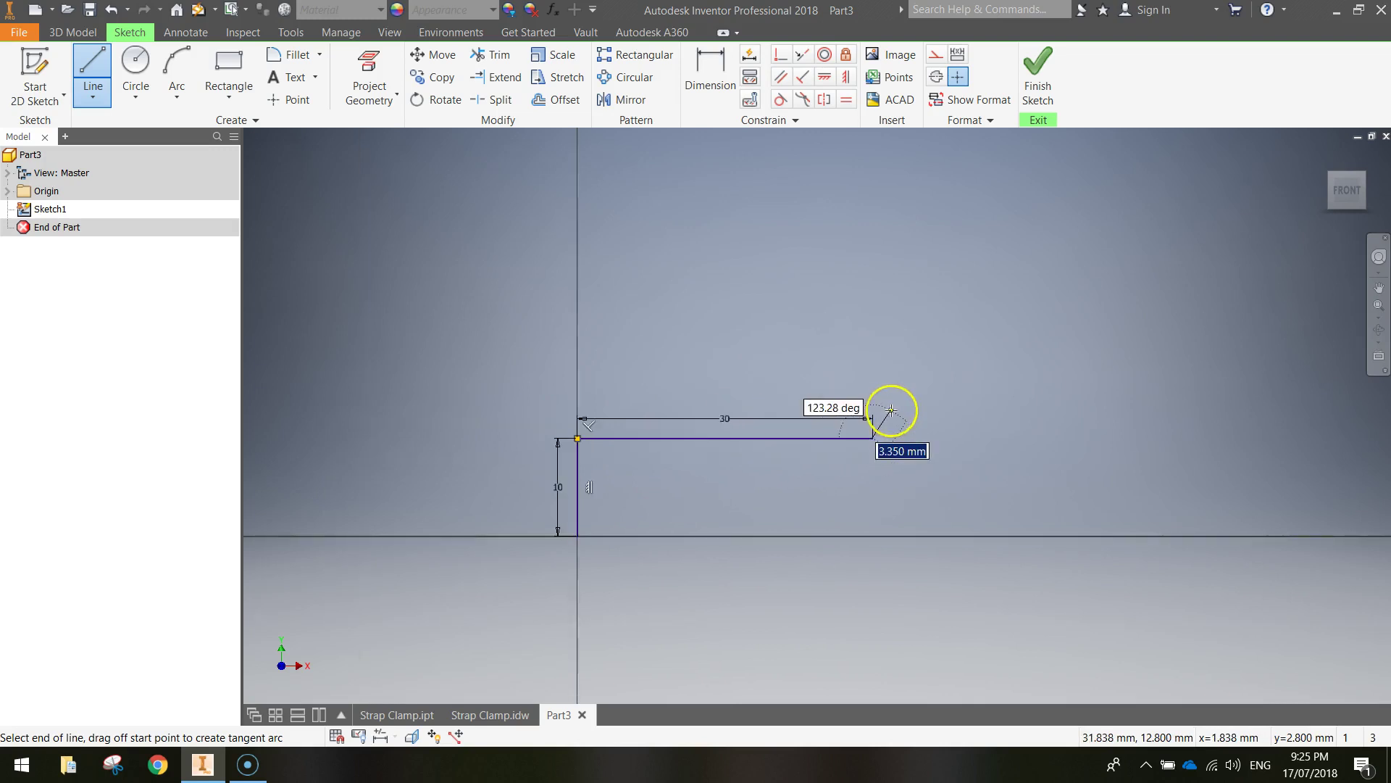
{"action": "scroll", "coordinate": [917, 384], "scroll_direction": "up", "scroll_amount": 2}
{"action": "mouse_move", "coordinate": [922, 379]}
{"action": "middle_mouse_down"}
{"action": "mouse_move", "coordinate": [757, 412]}
{"action": "mouse_move", "coordinate": [594, 475]}
{"action": "middle_mouse_up"}
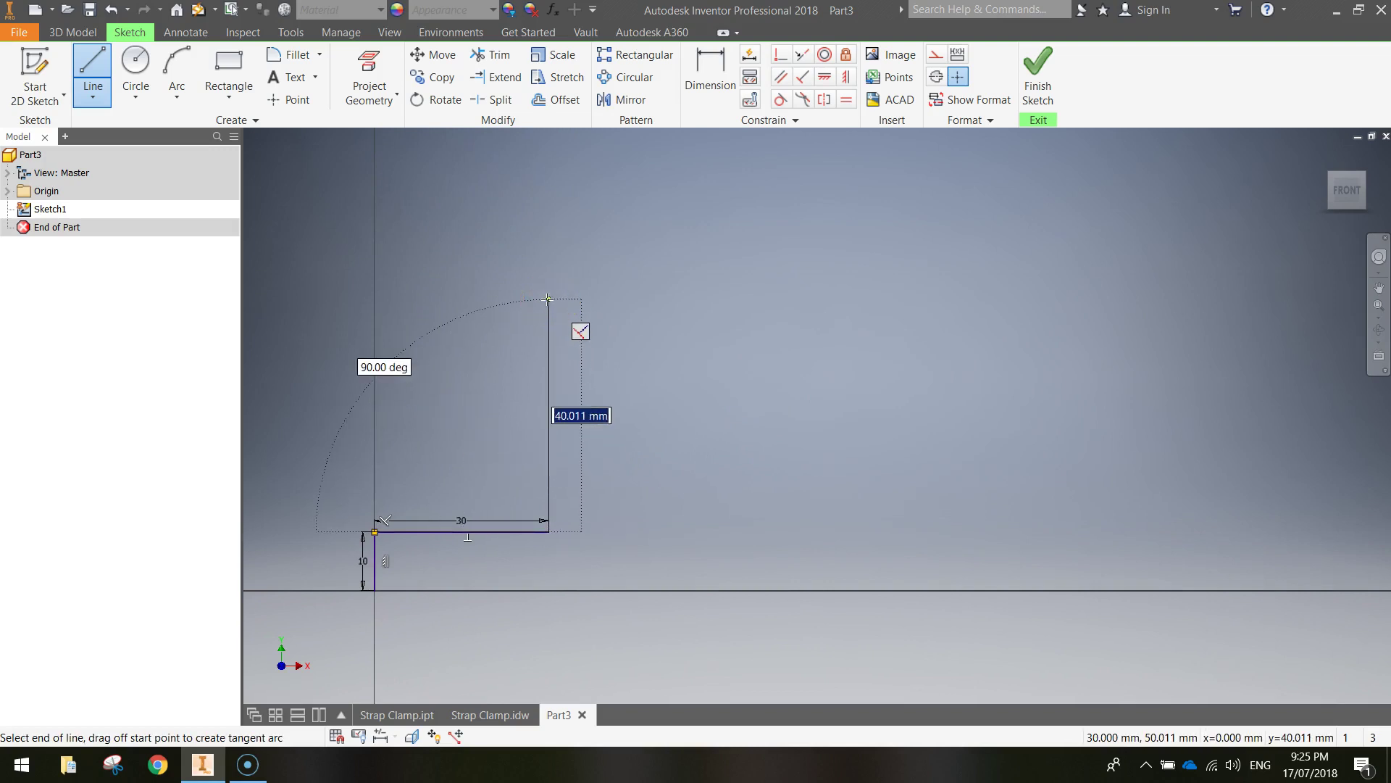
{"action": "type", "text": "42"}
{"action": "key", "text": "Return"}
{"action": "left_click_drag", "start_coordinate": [717, 290], "coordinate": [841, 287]}
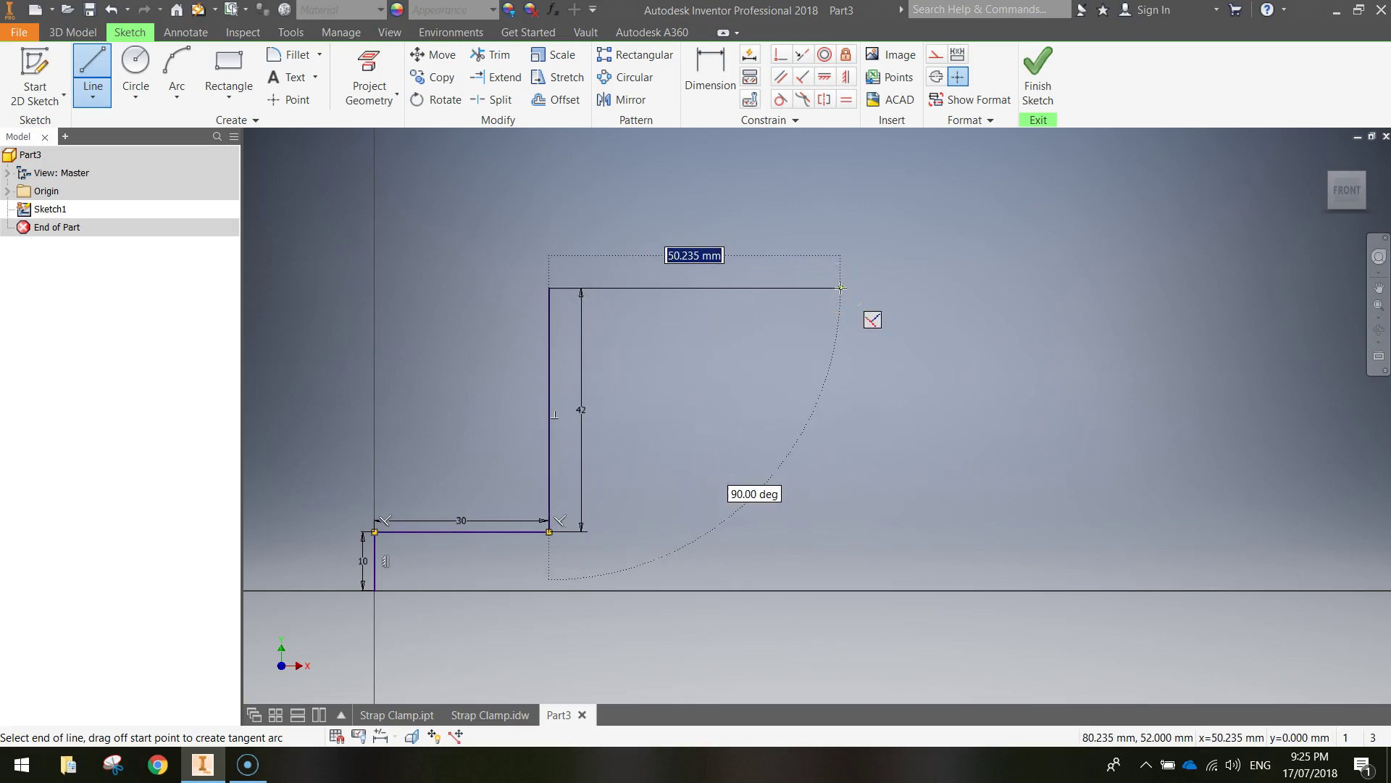
{"action": "type", "text": "60"}
{"action": "key", "text": "Return"}
Continue the outline 42 mm down, 30 mm right and straight down to the horizontal axis to form the right foot
{"action": "left_click_drag", "start_coordinate": [890, 409], "coordinate": [890, 450]}
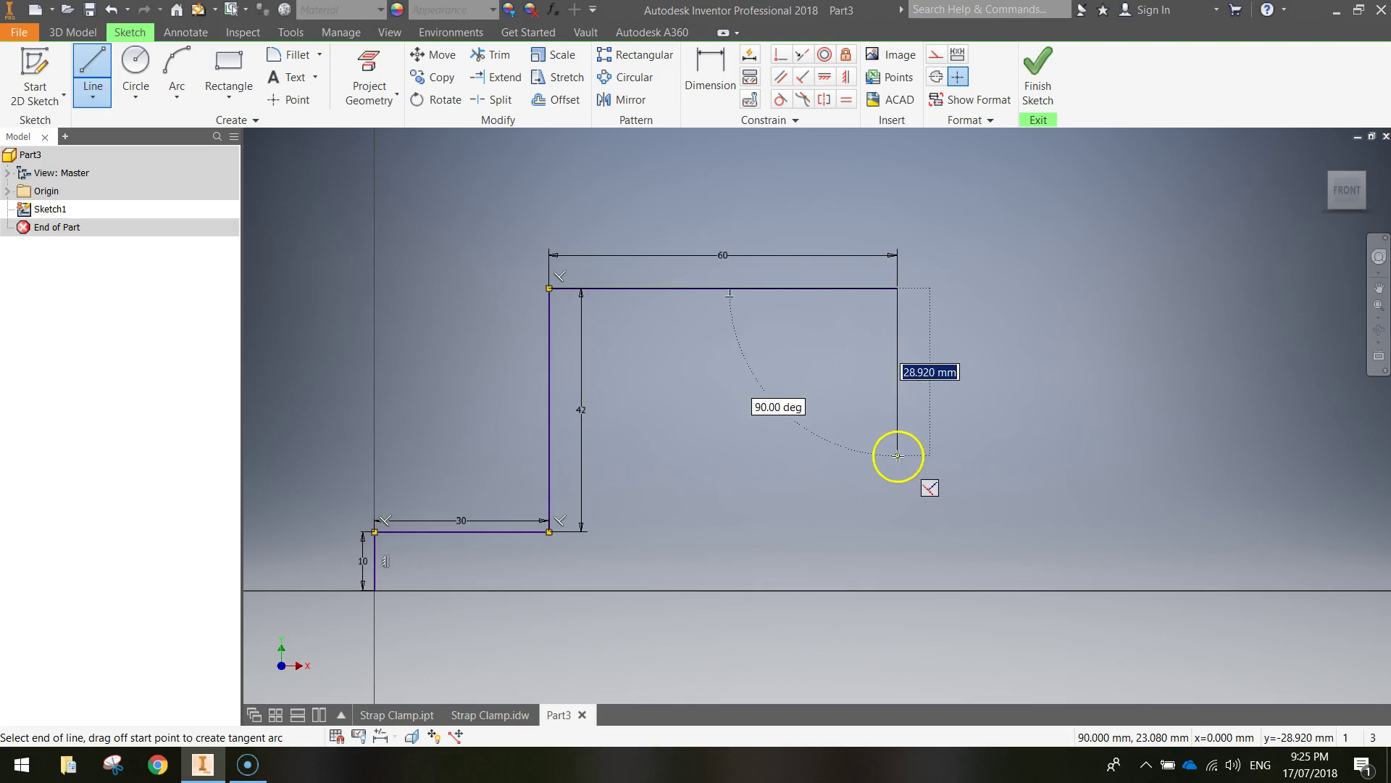
{"action": "type", "text": "42"}
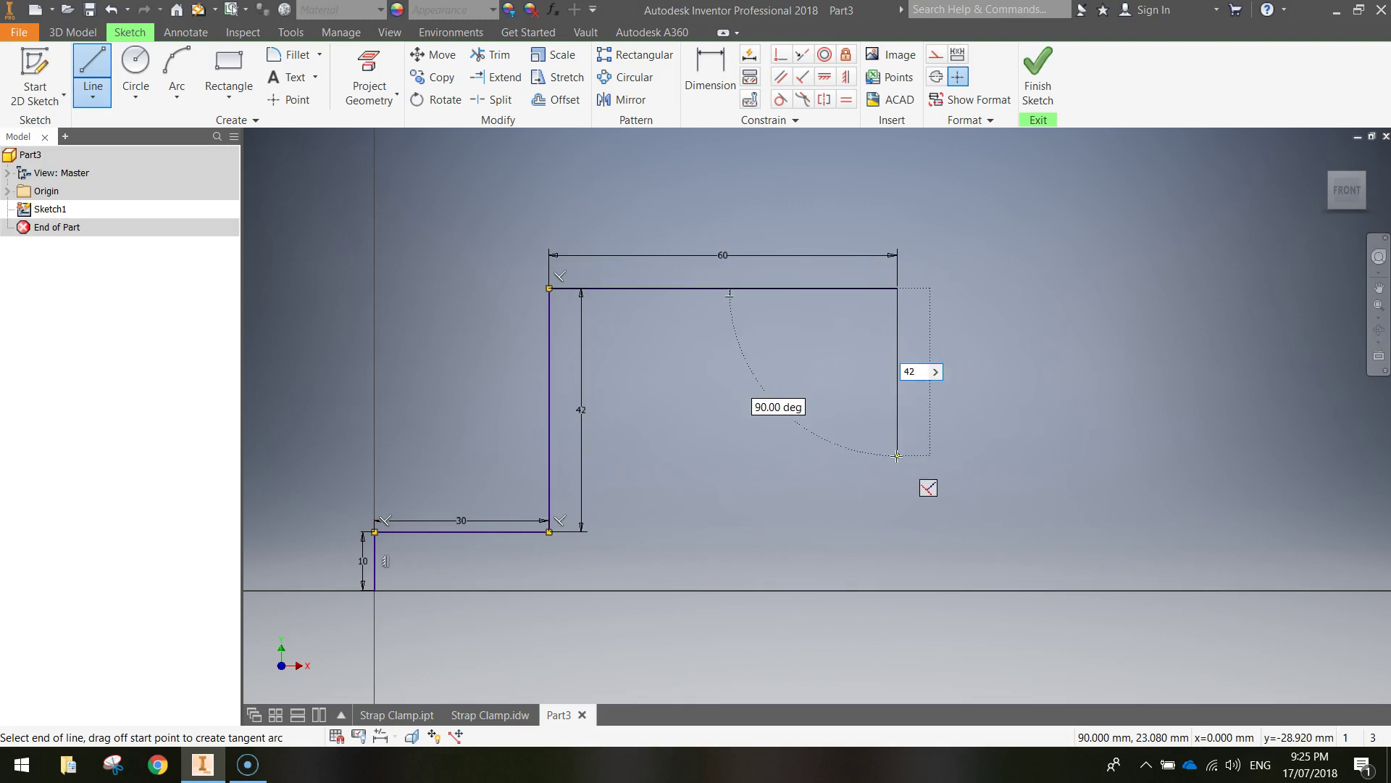
{"action": "key", "text": "Return"}
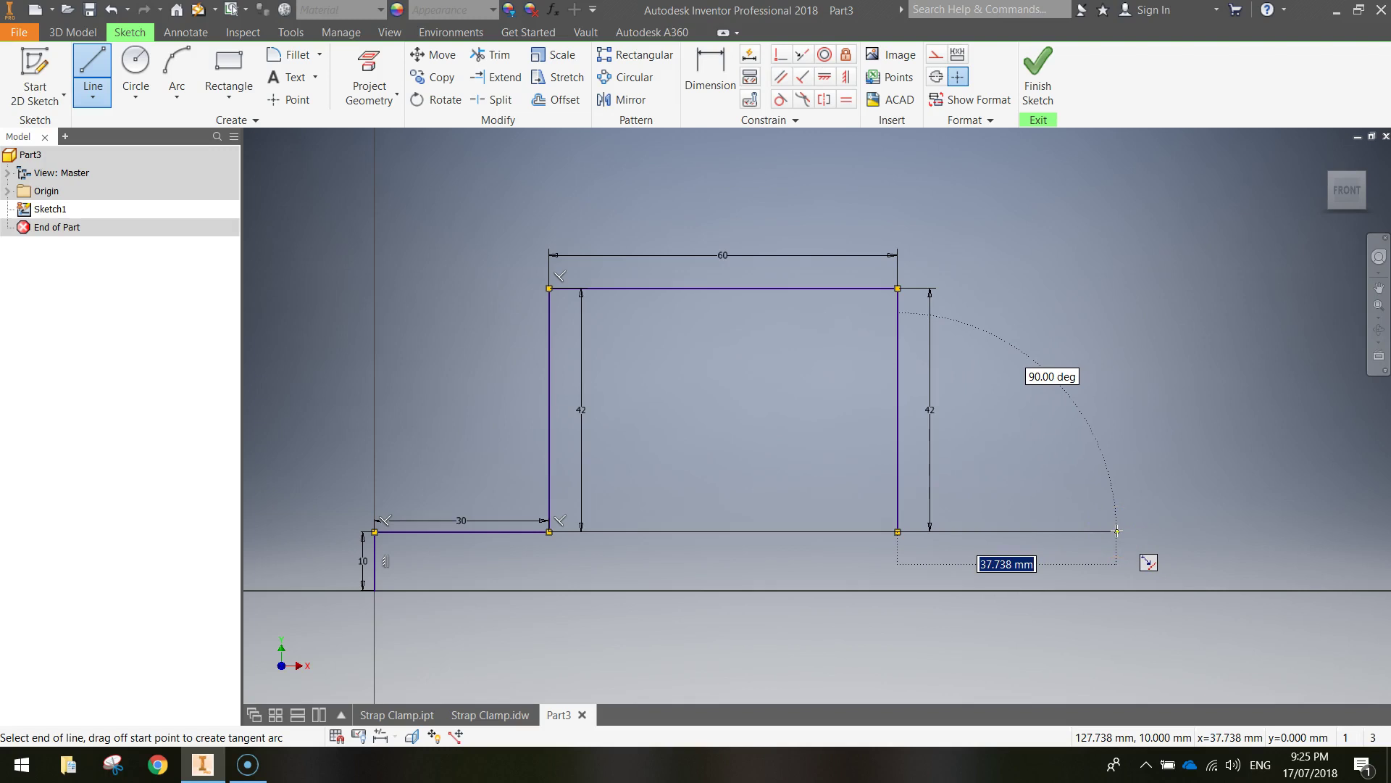
{"action": "type", "text": "30"}
{"action": "key", "text": "Return"}
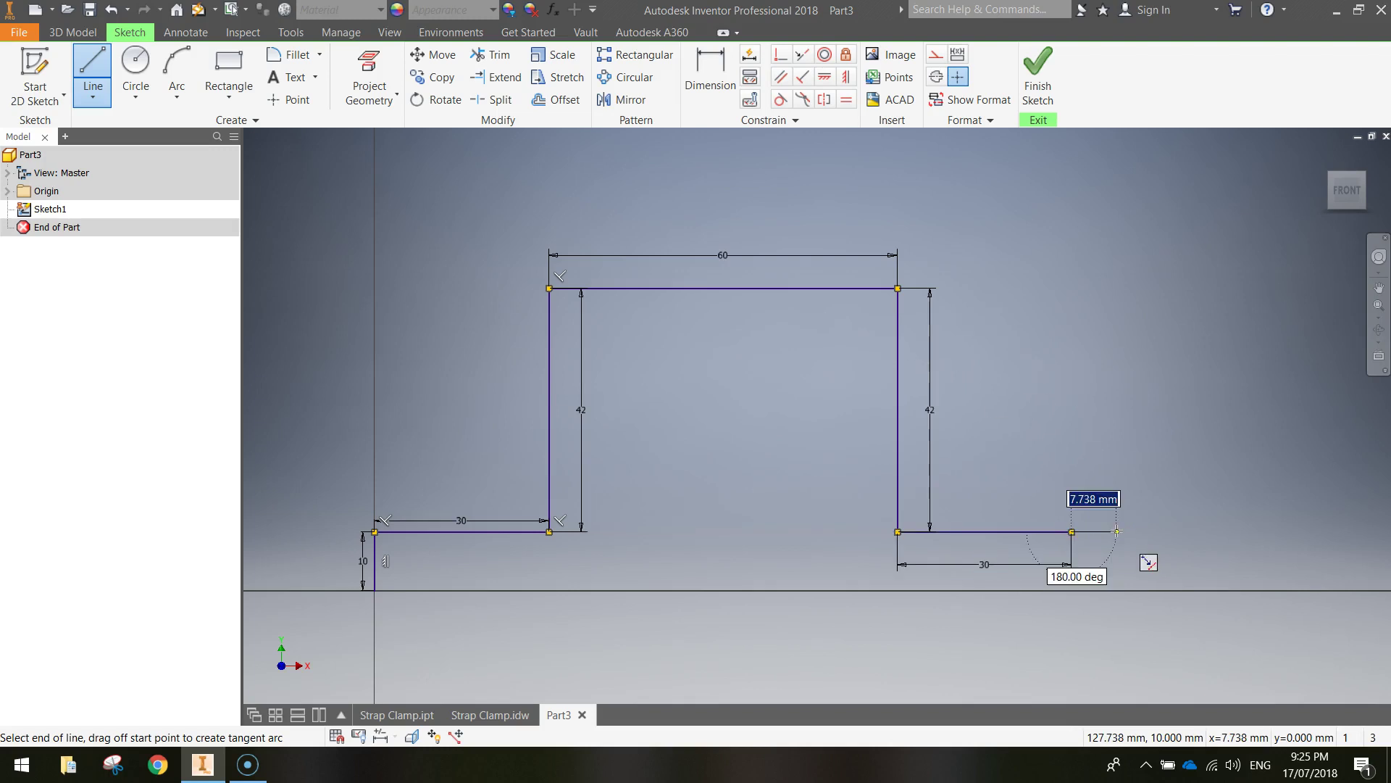
{"action": "left_click", "coordinate": [1072, 589]}
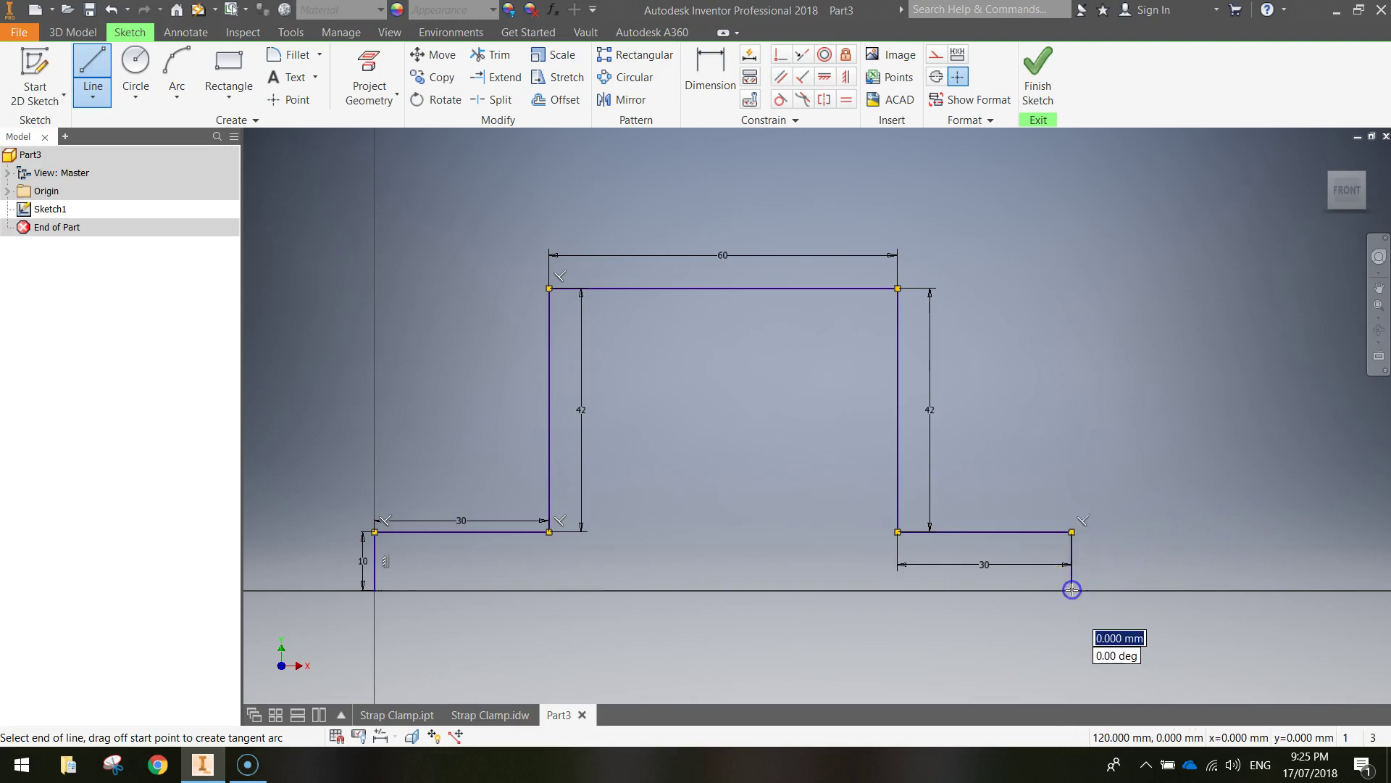
Continue the outline 40 mm left along the horizontal axis and 42 mm up for the right inner wall
{"action": "left_click_drag", "start_coordinate": [911, 590], "coordinate": [842, 591]}
{"action": "type", "text": "40"}
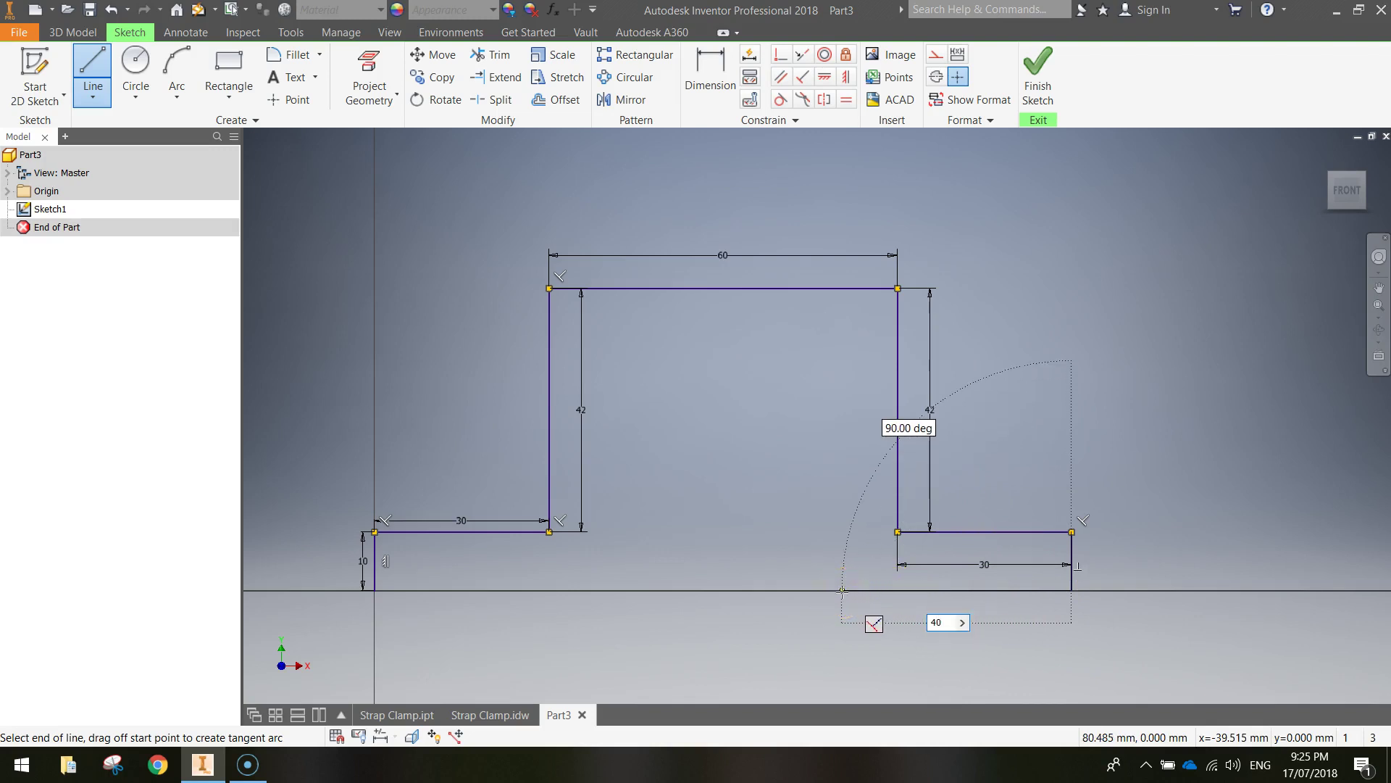
{"action": "key", "text": "Return"}
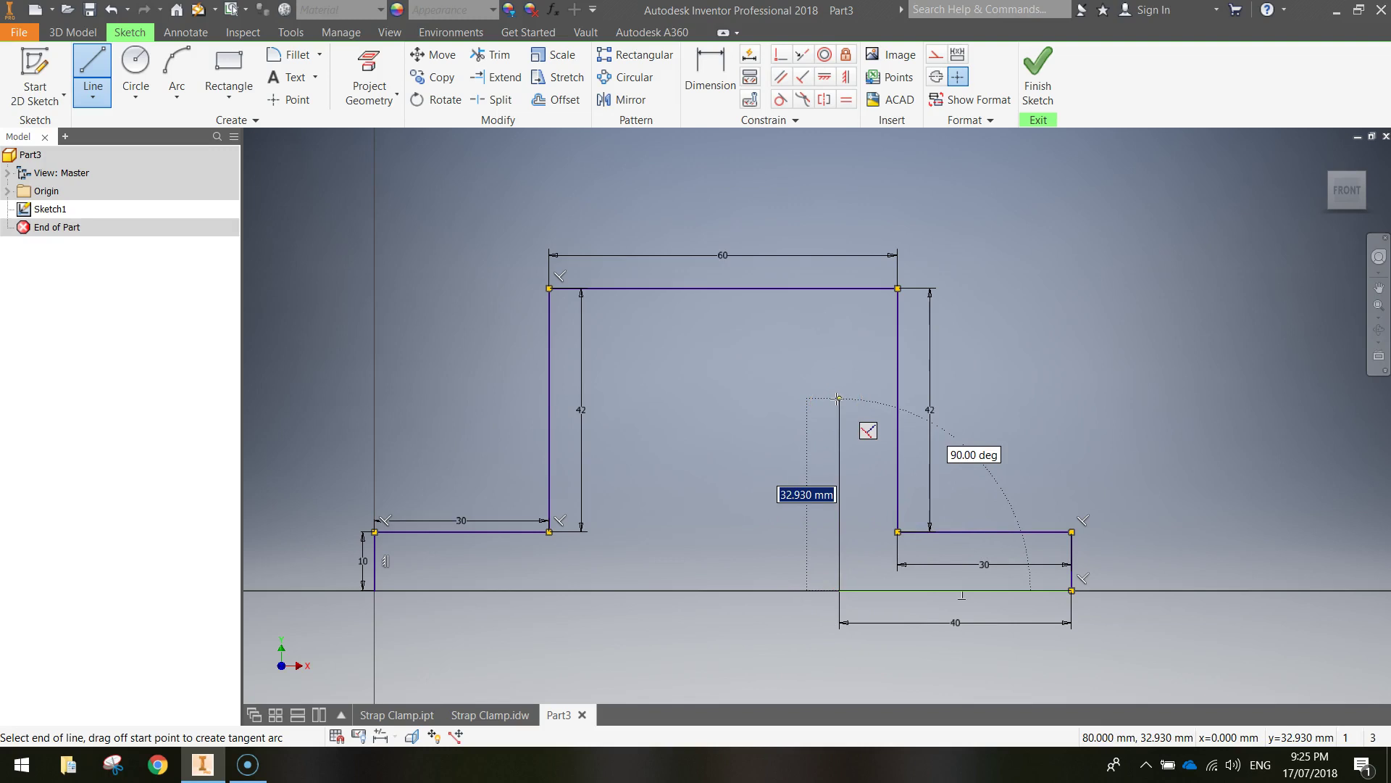
{"action": "type", "text": "42"}
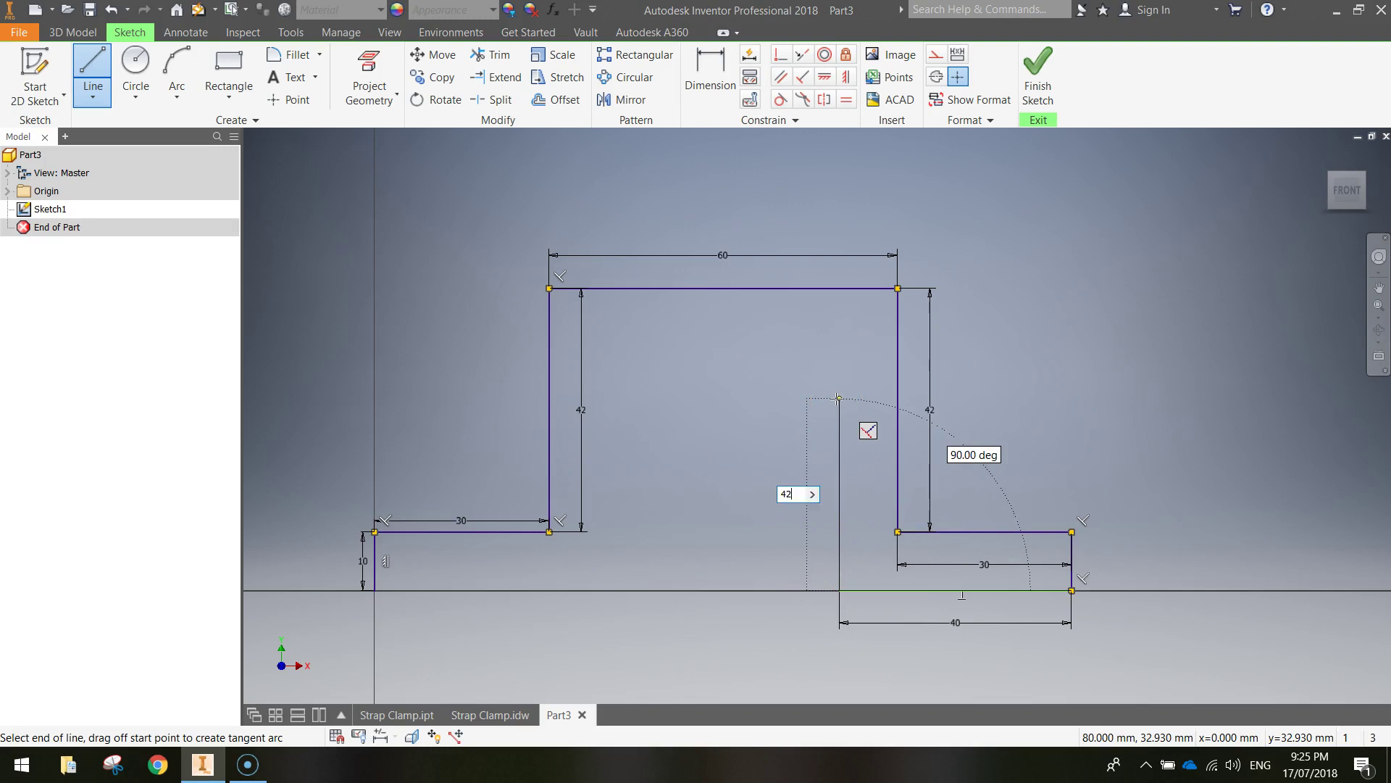
{"action": "key", "text": "Return"}
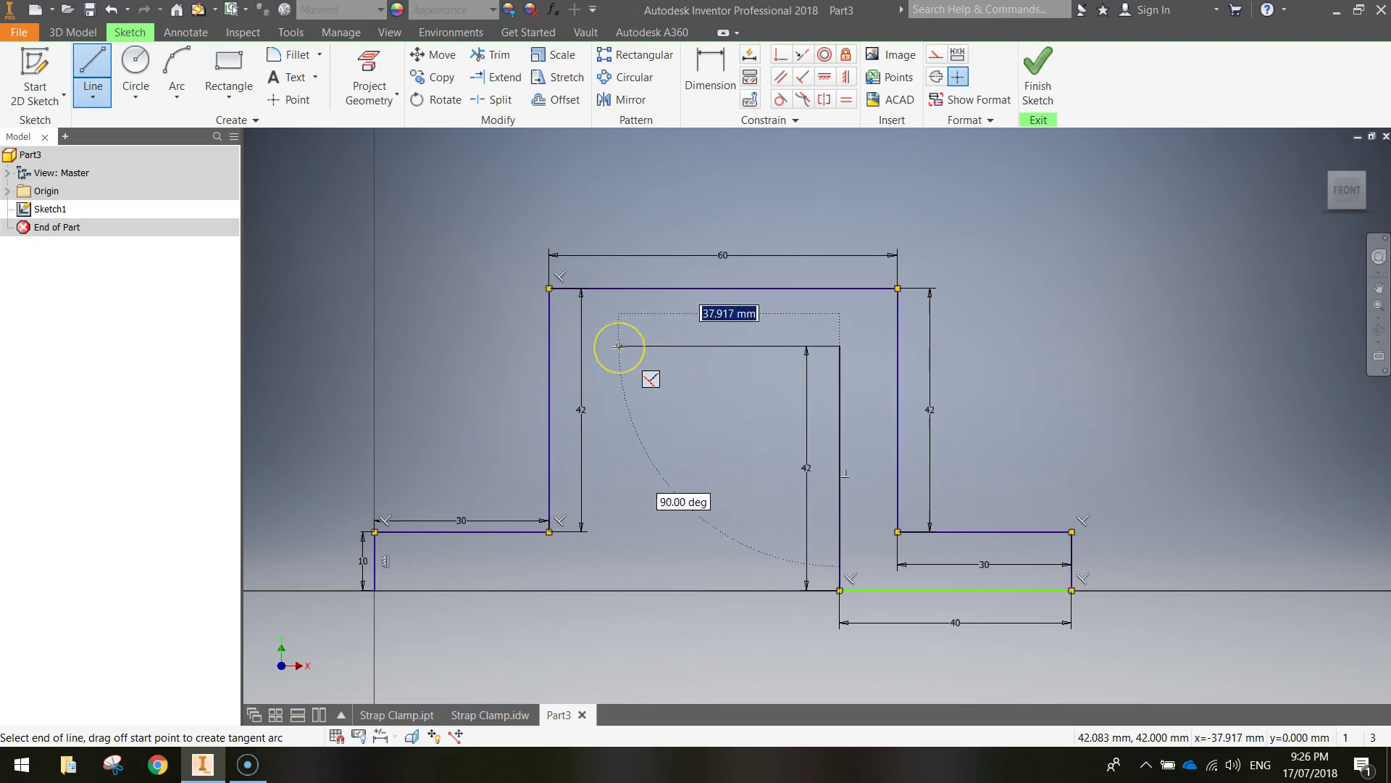
Continue the outline 40 mm left across the inner top and 42 mm straight down to the horizontal axis
{"action": "type", "text": "40"}
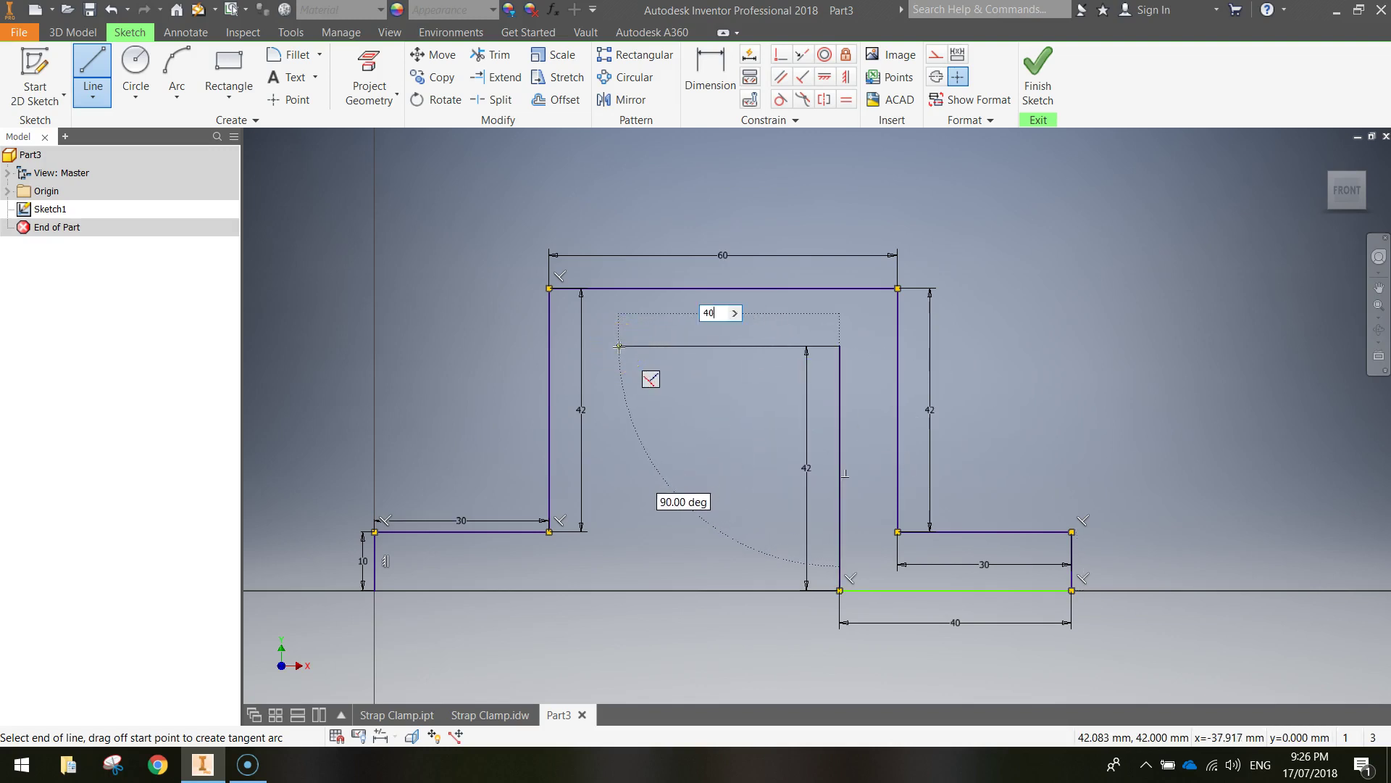
{"action": "key", "text": "Return"}
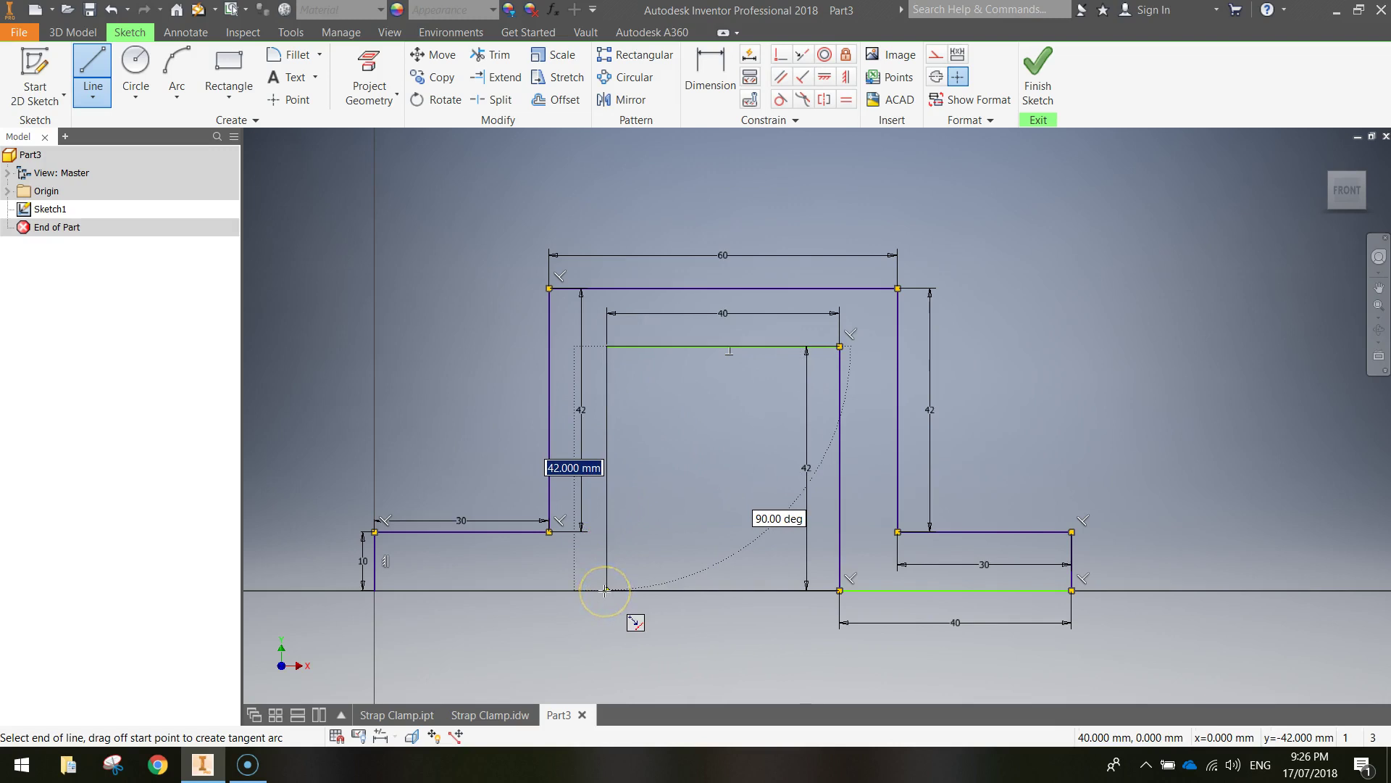
{"action": "left_click", "coordinate": [606, 590]}
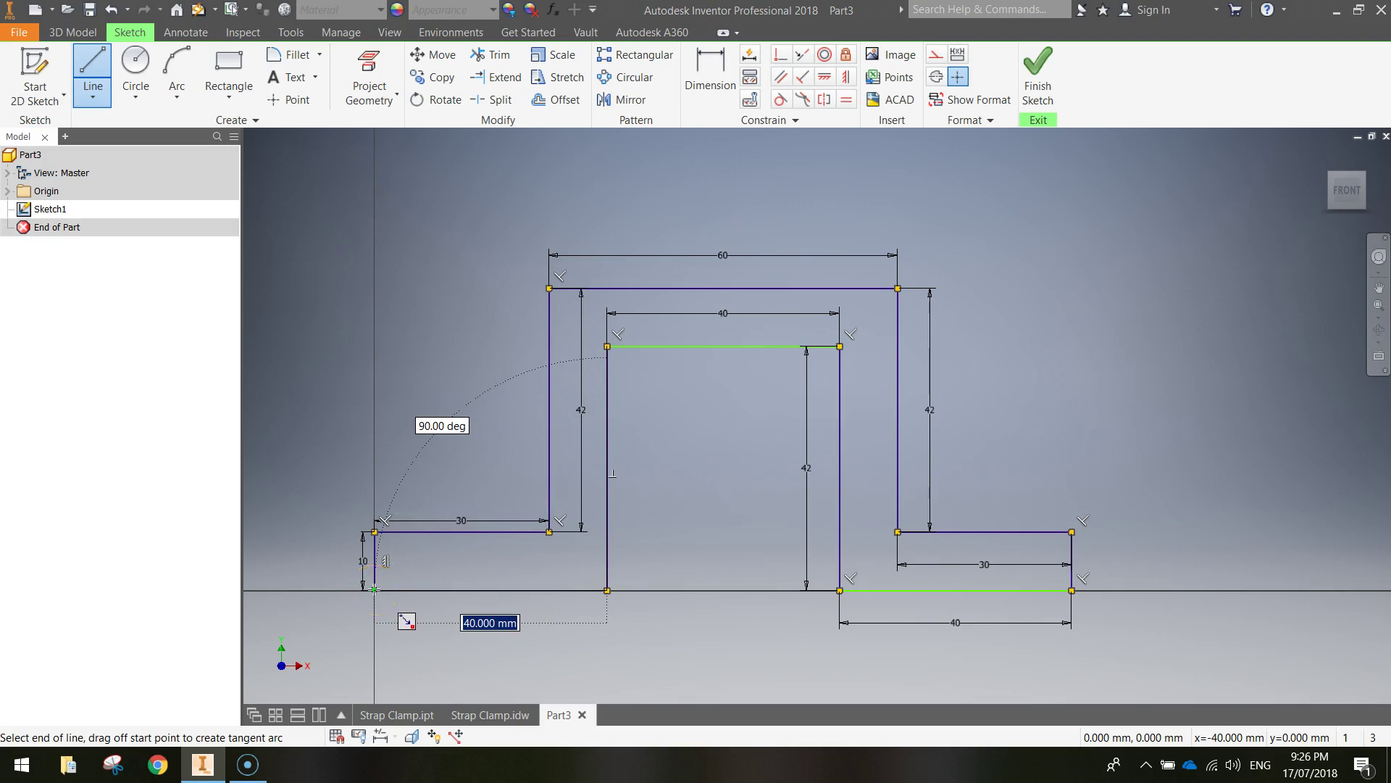
Close the profile with a 40 mm horizontal line back to the origin and finish the sketch
{"action": "left_click", "coordinate": [375, 589]}
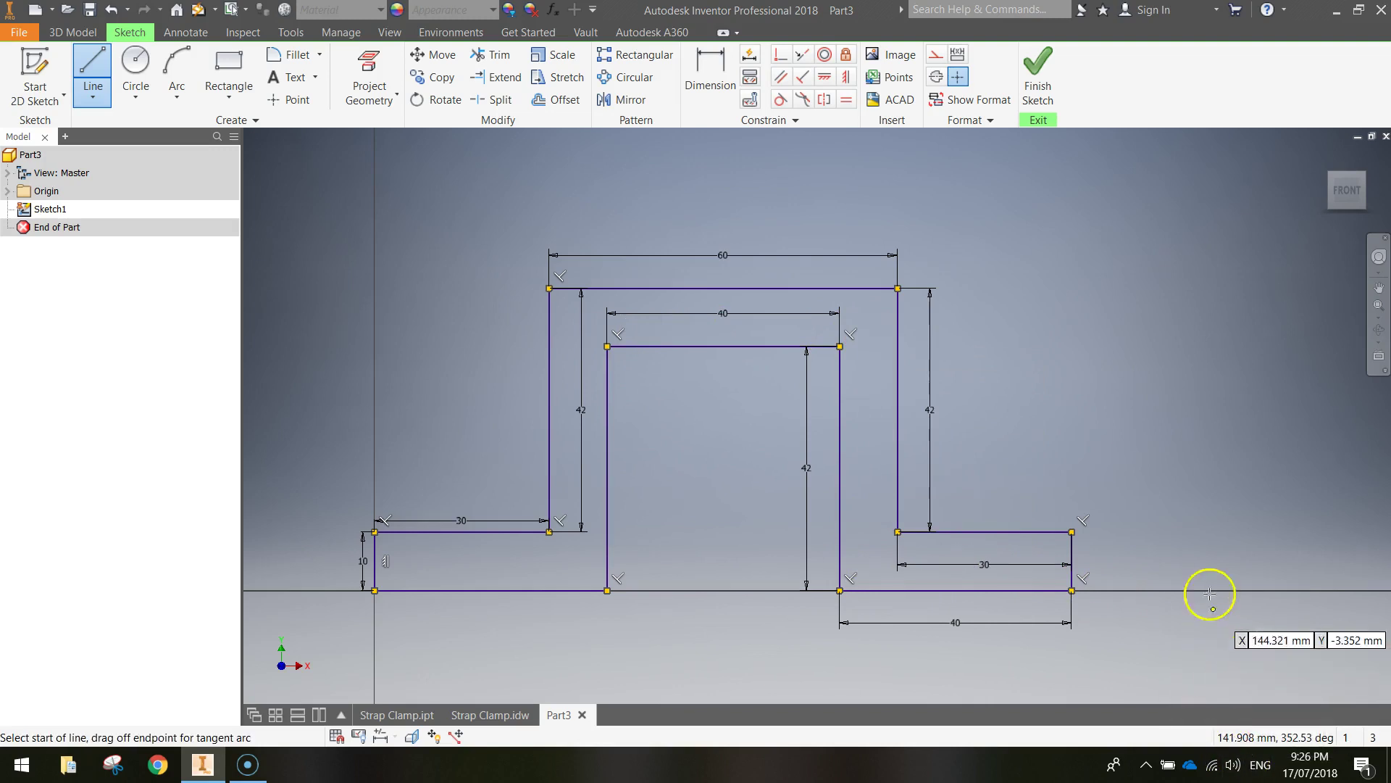
{"action": "left_click", "coordinate": [1043, 71]}
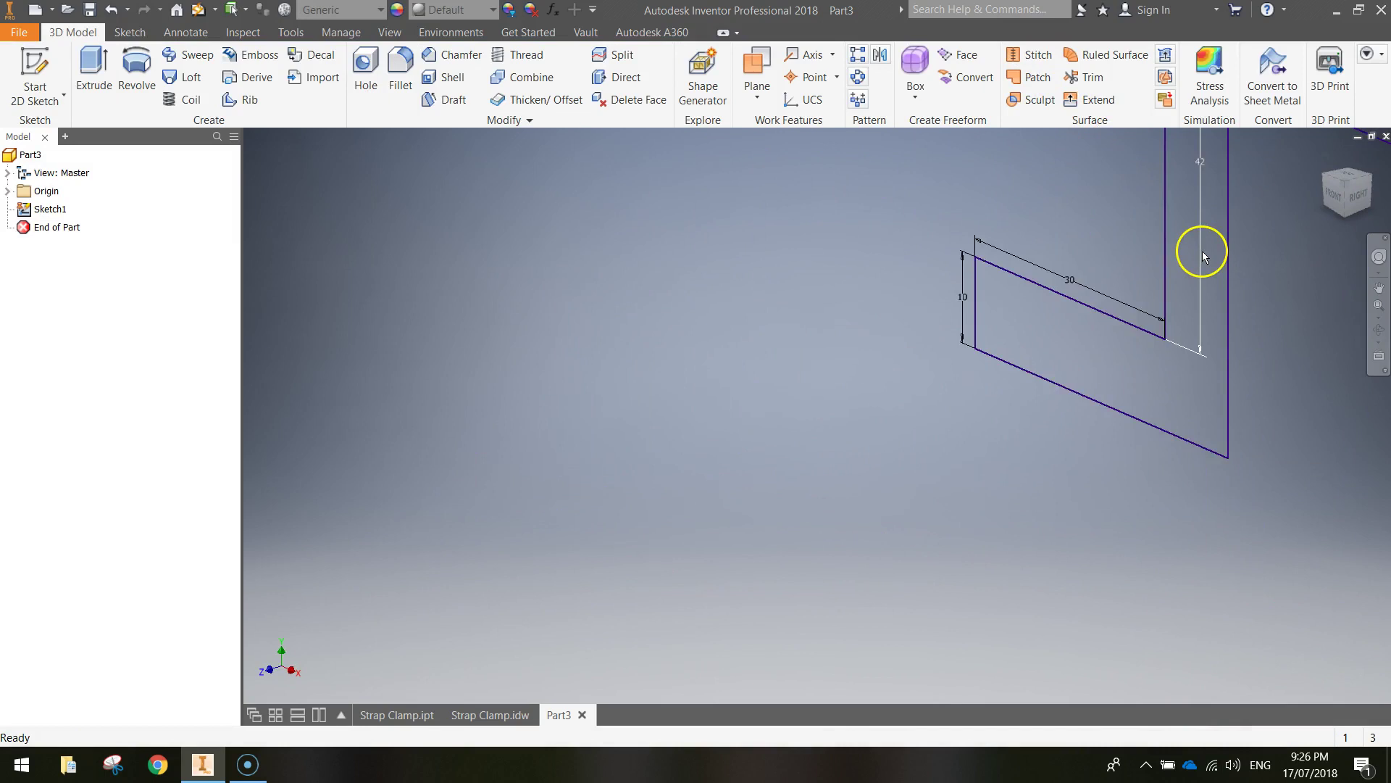
Extrude the closed clamp profile by a distance of 30 mm as a solid
{"action": "middle_click_drag", "start_coordinate": [1267, 245], "coordinate": [802, 350]}
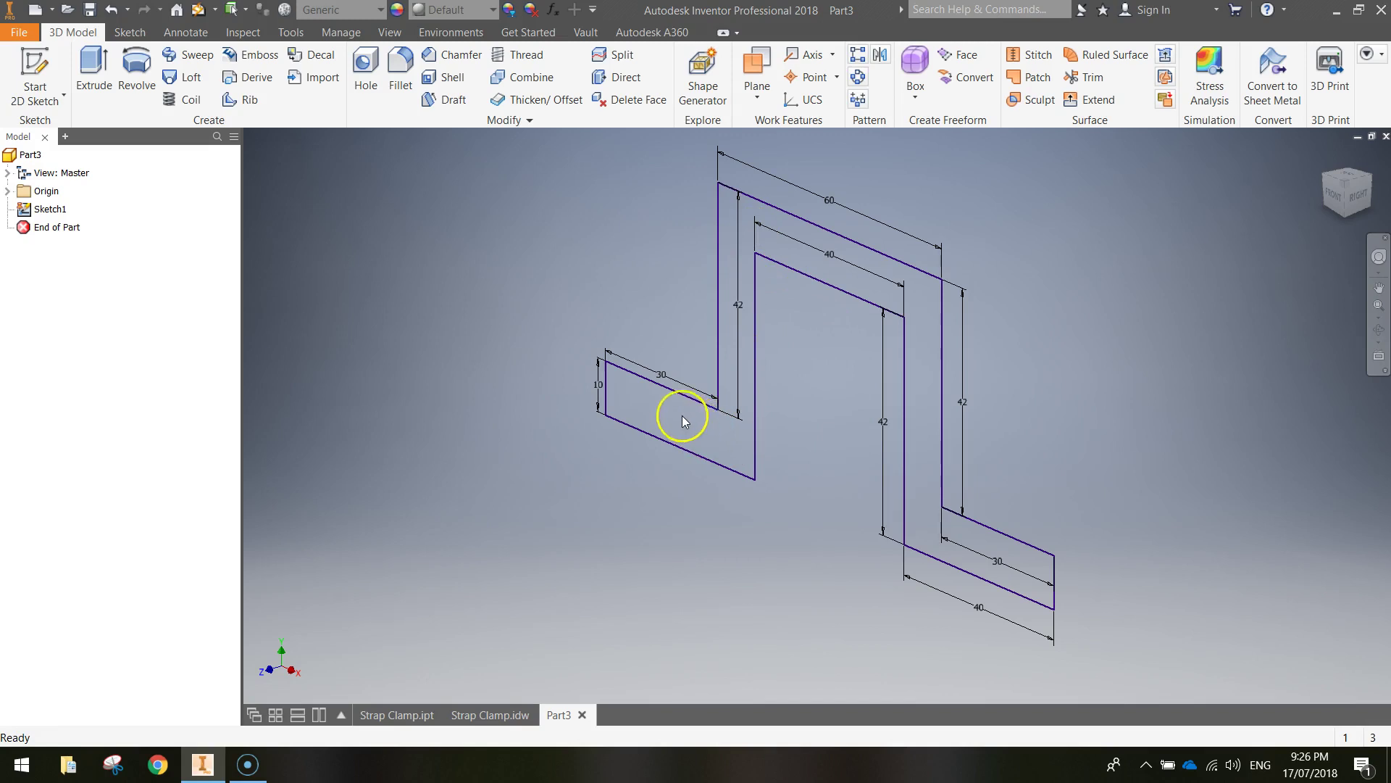
{"action": "left_click", "coordinate": [100, 66]}
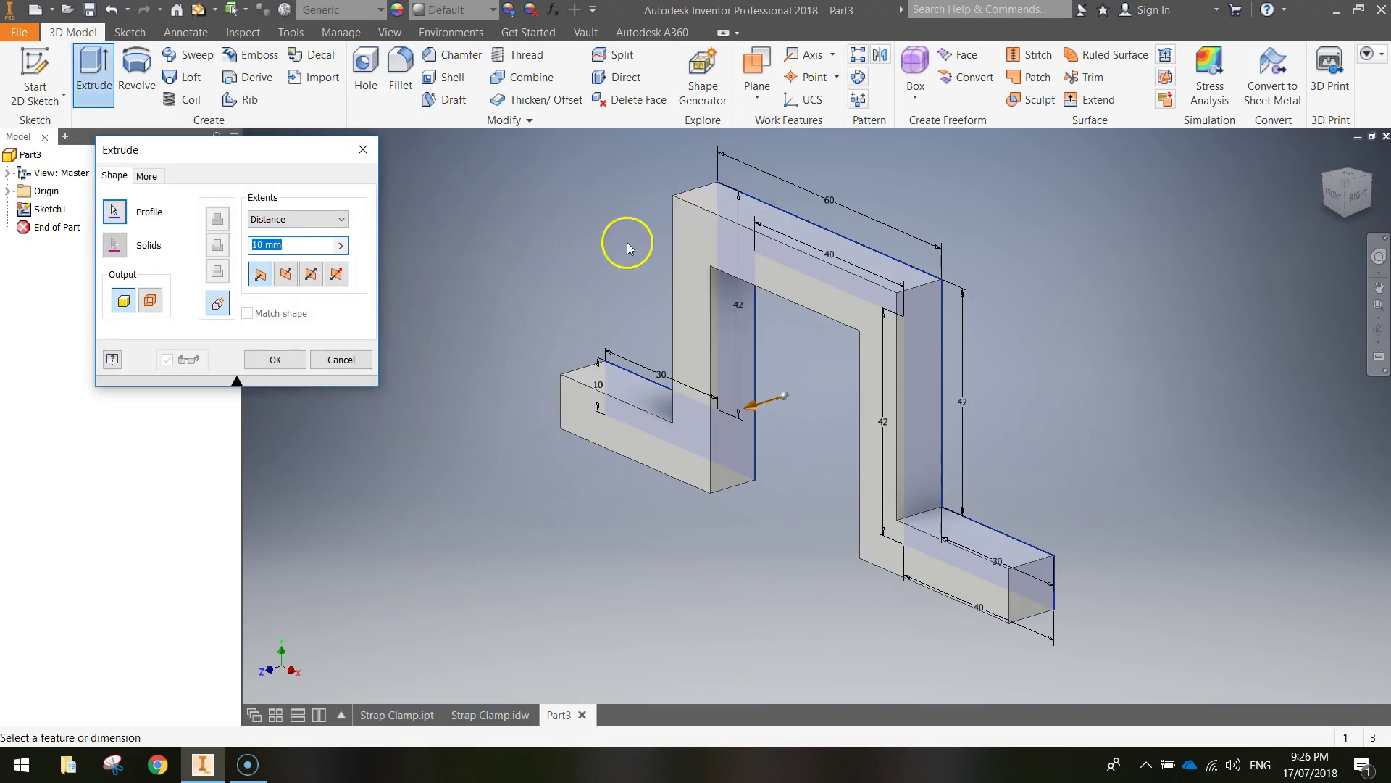
{"action": "left_click", "coordinate": [474, 259]}
{"action": "left_click", "coordinate": [297, 248]}
{"action": "left_click", "coordinate": [287, 249]}
{"action": "type", "text": "30"}
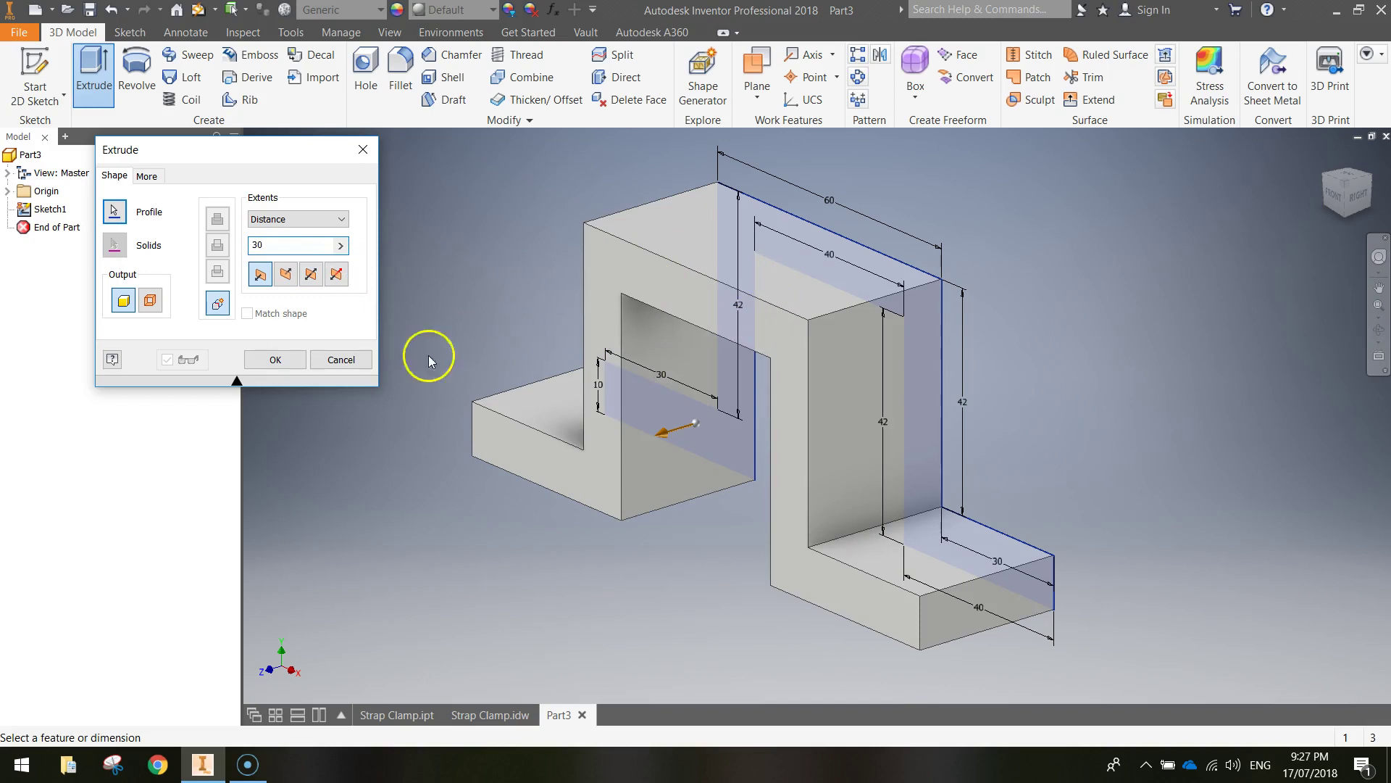
{"action": "left_click", "coordinate": [276, 359]}
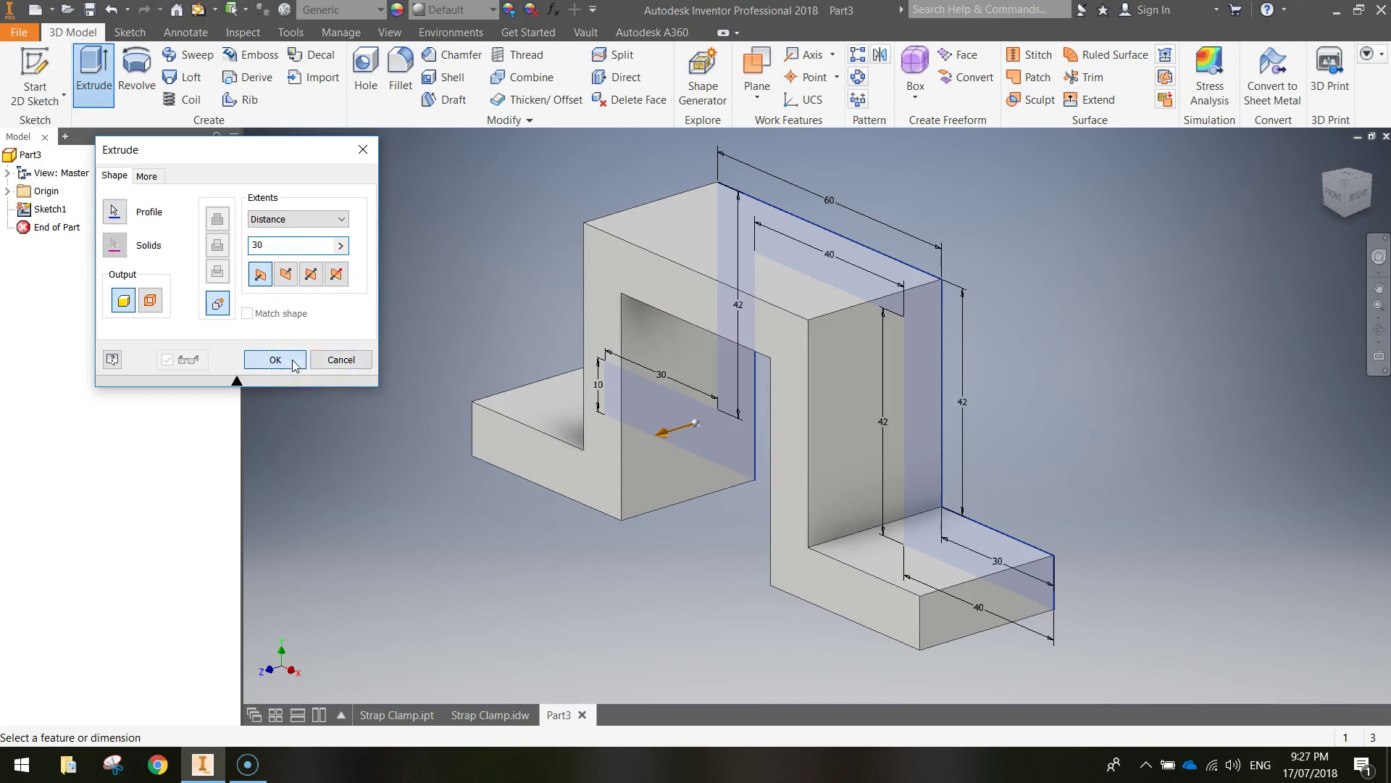
{"action": "mouse_move", "coordinate": [864, 437]}
{"action": "middle_mouse_down", "text": "shift"}
{"action": "mouse_move", "coordinate": [925, 420]}
{"action": "mouse_move", "coordinate": [1046, 445]}
{"action": "mouse_move", "coordinate": [879, 456]}
{"action": "mouse_move", "coordinate": [864, 435]}
{"action": "mouse_move", "coordinate": [882, 452]}
{"action": "middle_mouse_up", "text": "shift"}
Examine the top and isometric views in the Strap Clamp drawing for the hole positions and diameter
{"action": "left_click", "coordinate": [490, 713]}
{"action": "mouse_move", "coordinate": [963, 248]}
{"action": "middle_mouse_down"}
{"action": "mouse_move", "coordinate": [925, 360]}
{"action": "mouse_move", "coordinate": [925, 584]}
{"action": "middle_mouse_up"}
{"action": "scroll", "coordinate": [784, 443], "scroll_direction": "up", "scroll_amount": 2}
{"action": "middle_click_drag", "start_coordinate": [783, 444], "coordinate": [810, 600]}
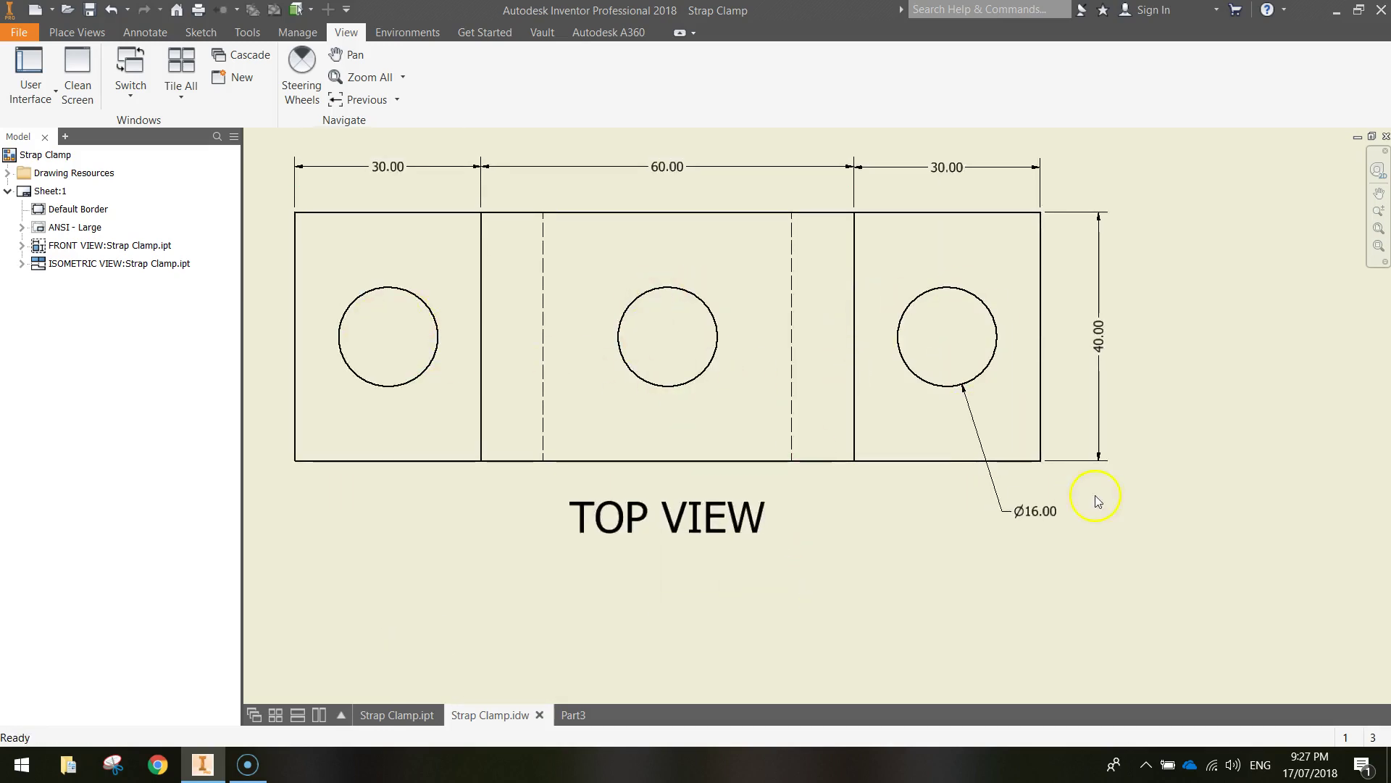
{"action": "scroll", "coordinate": [1094, 503], "scroll_direction": "down", "scroll_amount": 3}
{"action": "mouse_move", "coordinate": [1257, 413]}
{"action": "middle_mouse_down"}
{"action": "mouse_move", "coordinate": [1058, 428]}
{"action": "mouse_move", "coordinate": [648, 496]}
{"action": "middle_mouse_up"}
{"action": "middle_click_drag", "start_coordinate": [1037, 444], "coordinate": [872, 413]}
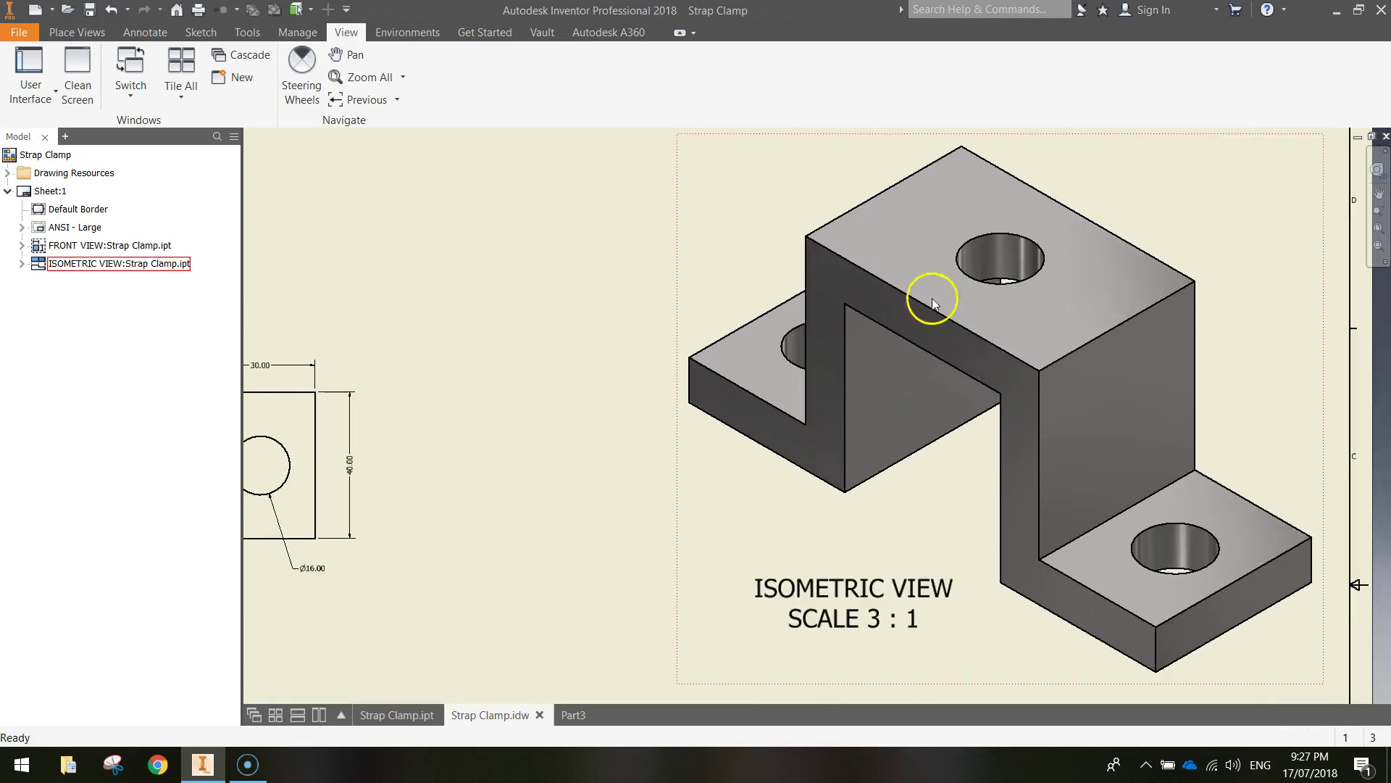
{"action": "mouse_move", "coordinate": [580, 497]}
{"action": "middle_mouse_down"}
{"action": "mouse_move", "coordinate": [611, 476]}
{"action": "mouse_move", "coordinate": [963, 402]}
{"action": "middle_mouse_up"}
{"action": "scroll", "coordinate": [621, 410], "scroll_direction": "up", "scroll_amount": 3}
{"action": "middle_click_drag", "start_coordinate": [621, 410], "coordinate": [763, 389]}
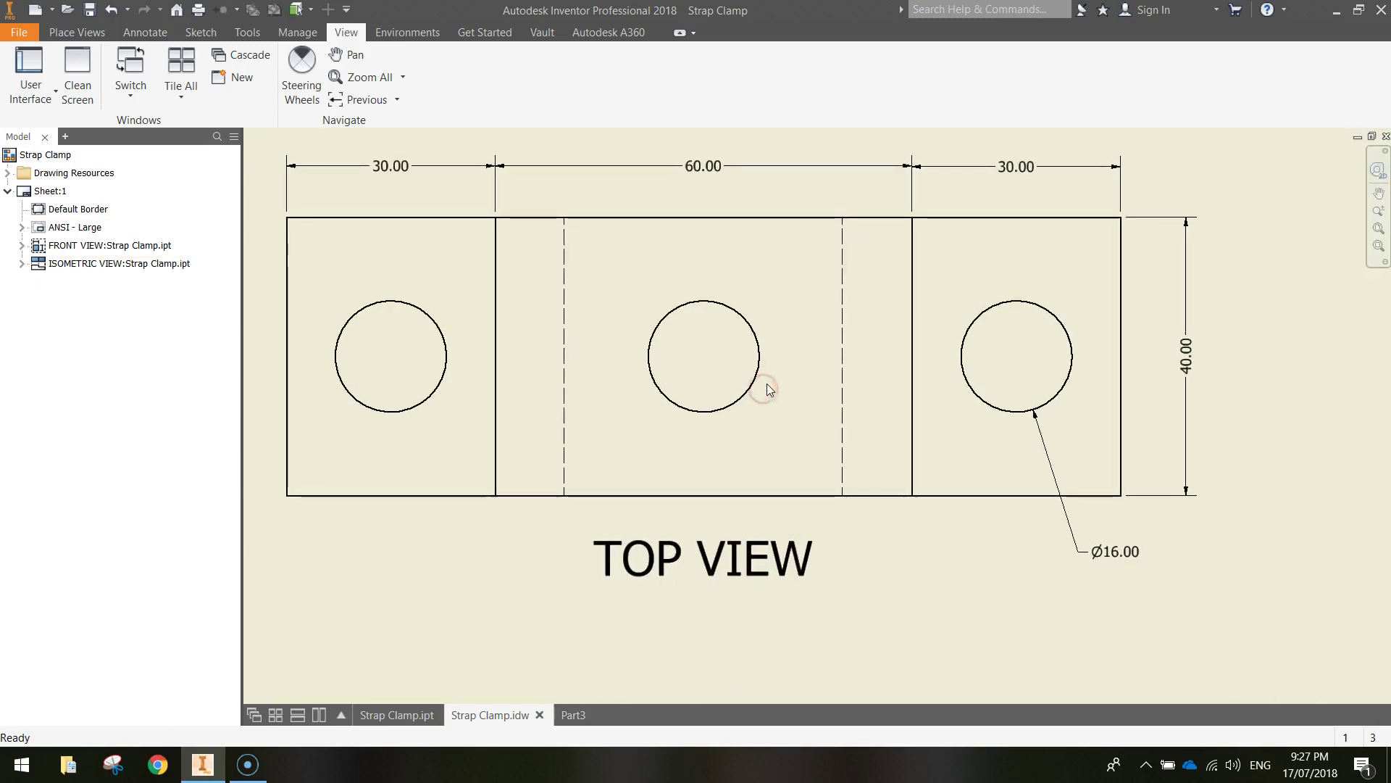
Return to Part3 and start a new sketch on the top face of the clamp's raised section
{"action": "left_click", "coordinate": [571, 712]}
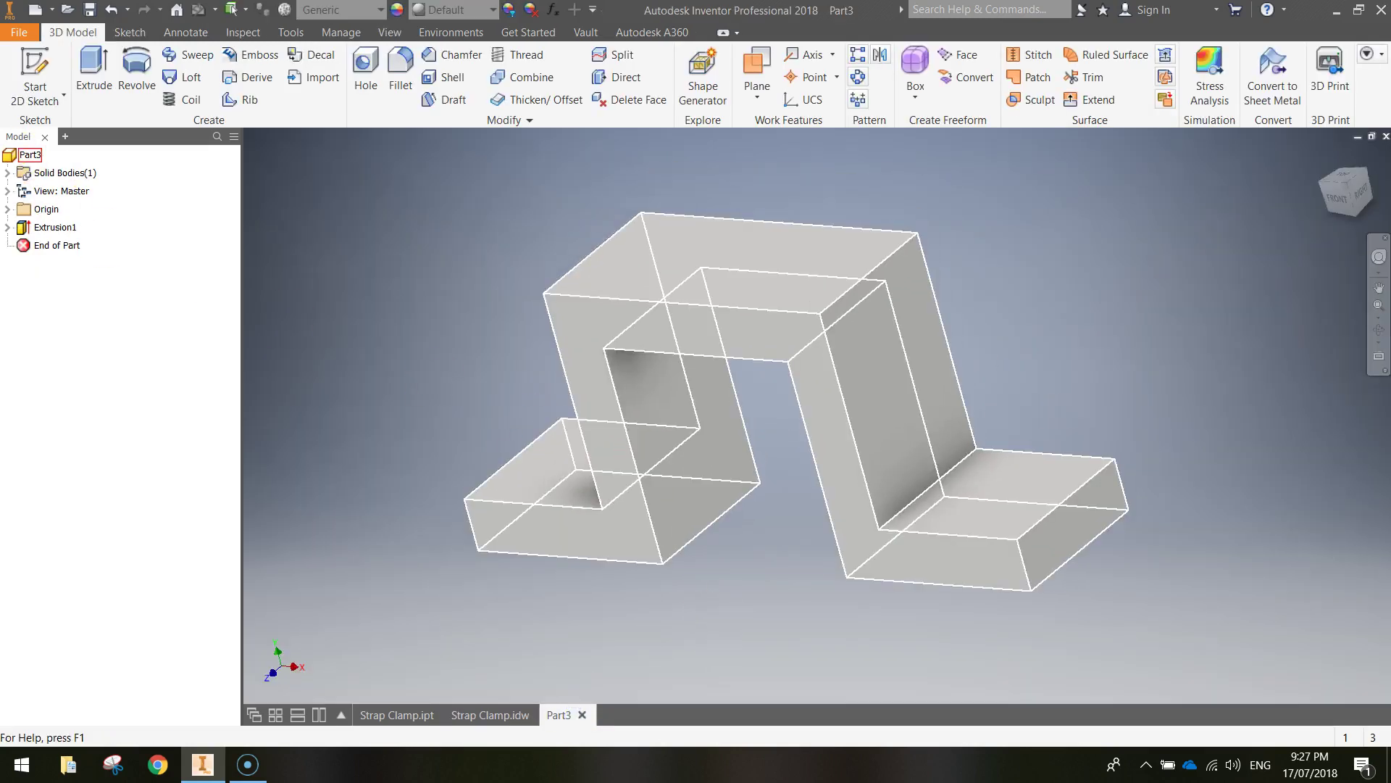
{"action": "left_click", "coordinate": [36, 63]}
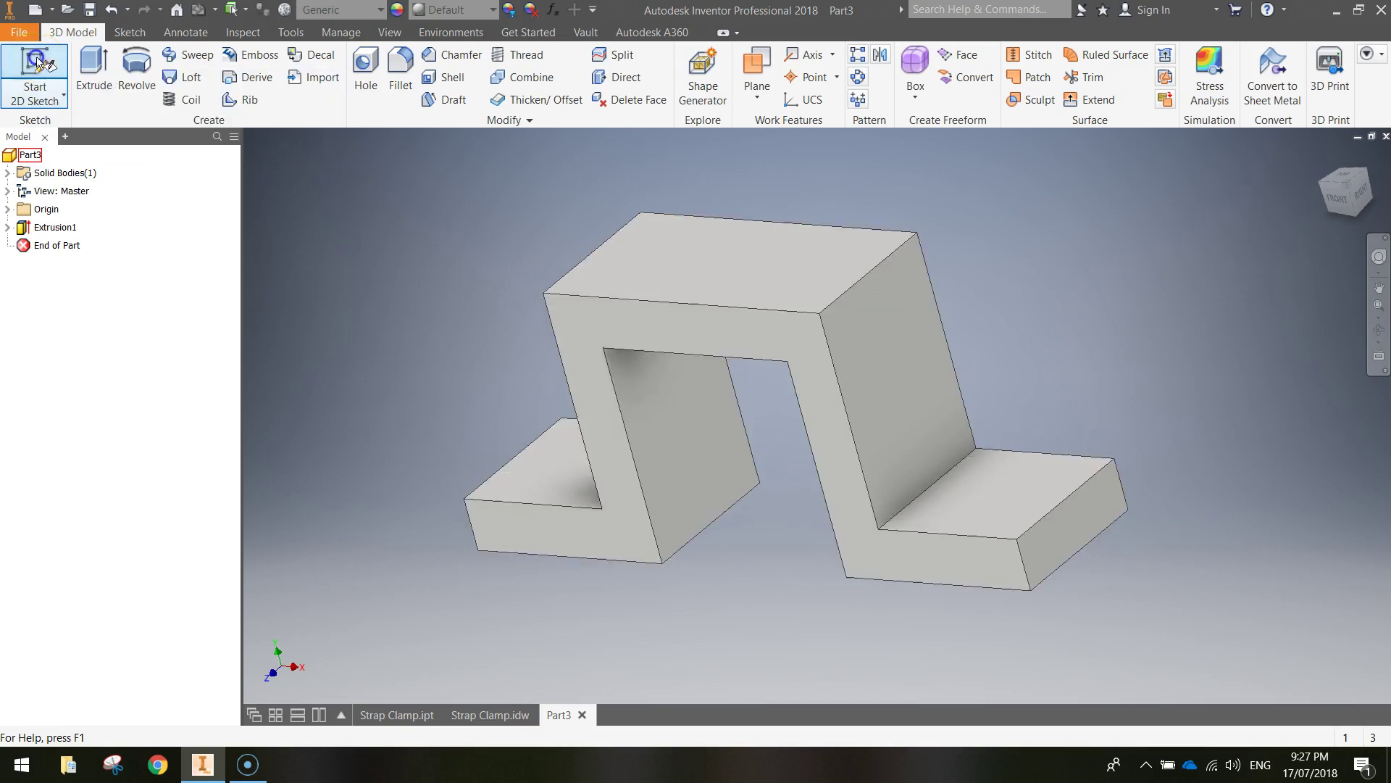
{"action": "left_click", "coordinate": [27, 64]}
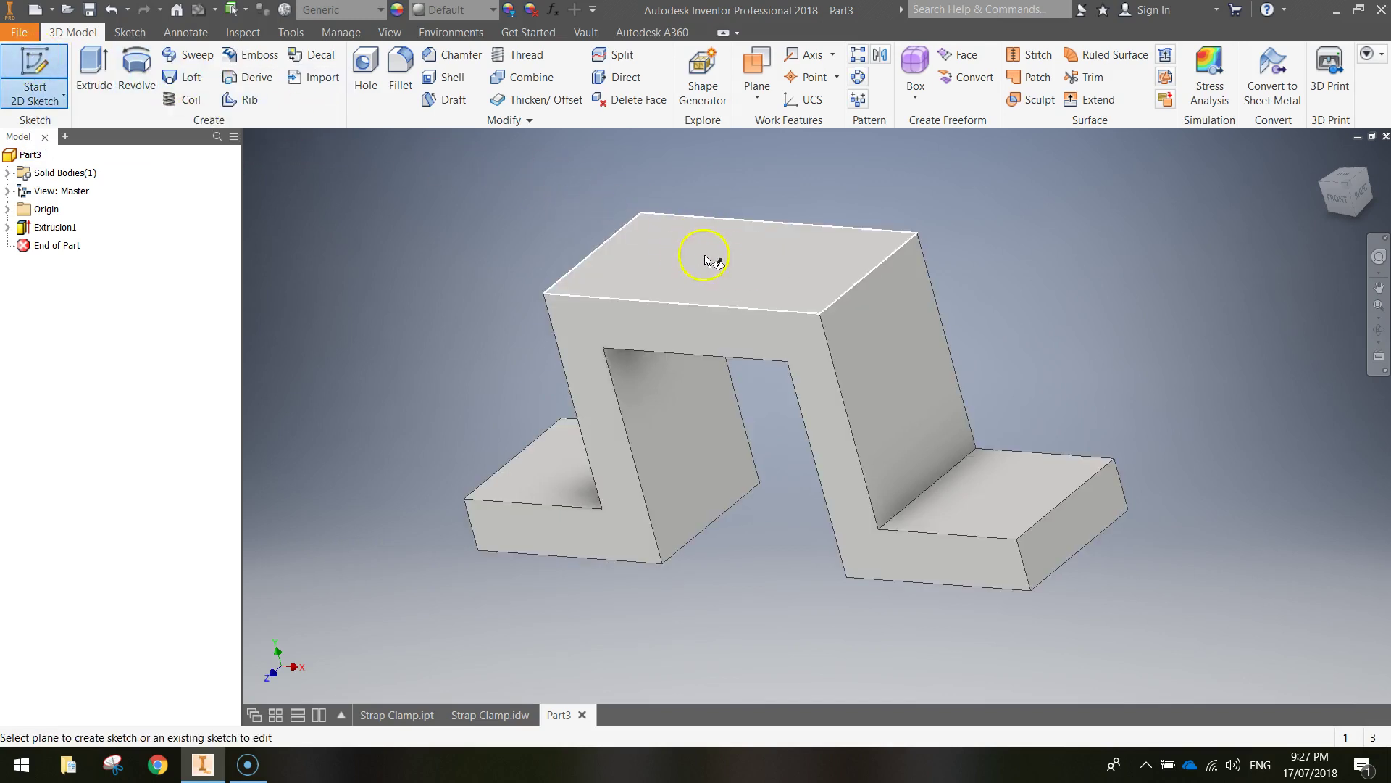
{"action": "mouse_move", "coordinate": [710, 249]}
{"action": "middle_mouse_down", "text": "shift"}
{"action": "mouse_move", "coordinate": [710, 282]}
{"action": "mouse_move", "coordinate": [754, 360]}
{"action": "mouse_move", "coordinate": [950, 239]}
{"action": "middle_mouse_up", "text": "shift"}
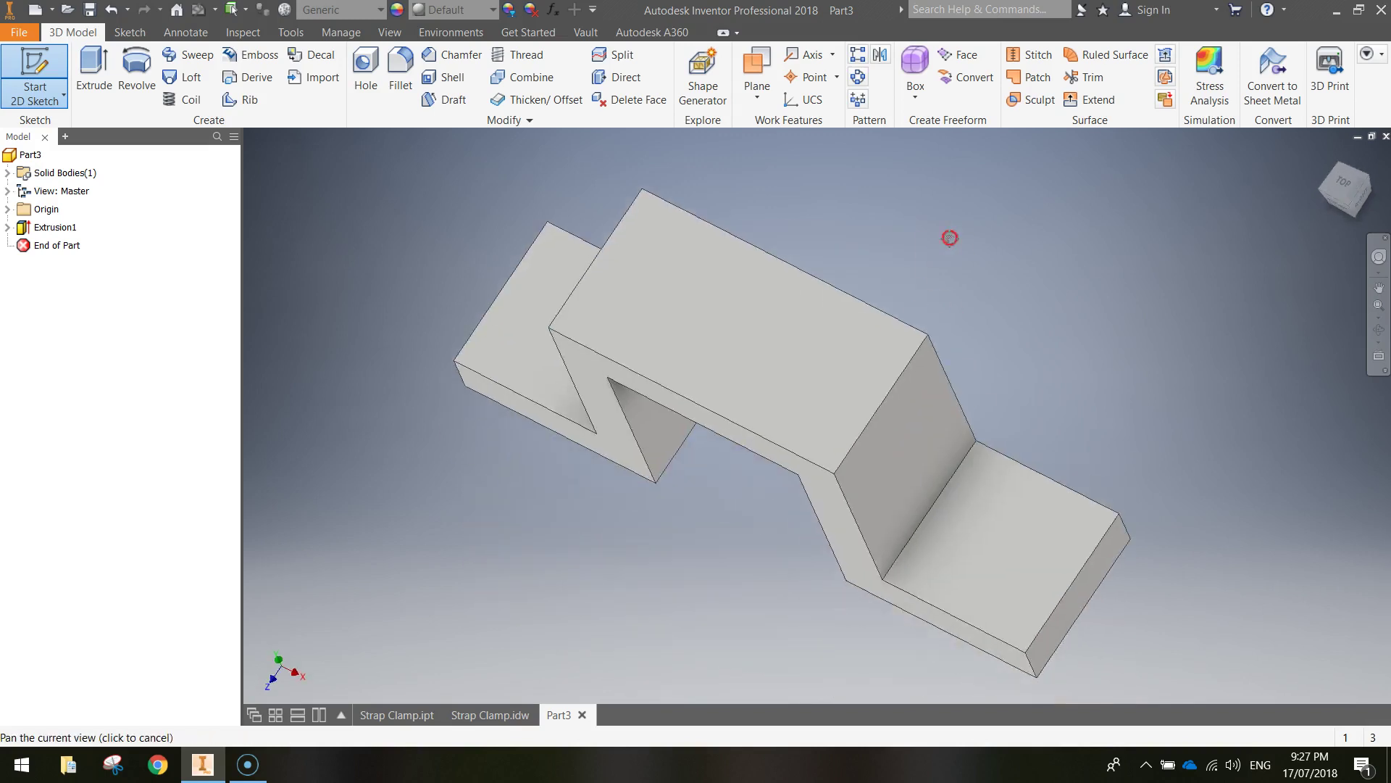
{"action": "left_click", "coordinate": [263, 155]}
{"action": "left_click", "coordinate": [38, 66]}
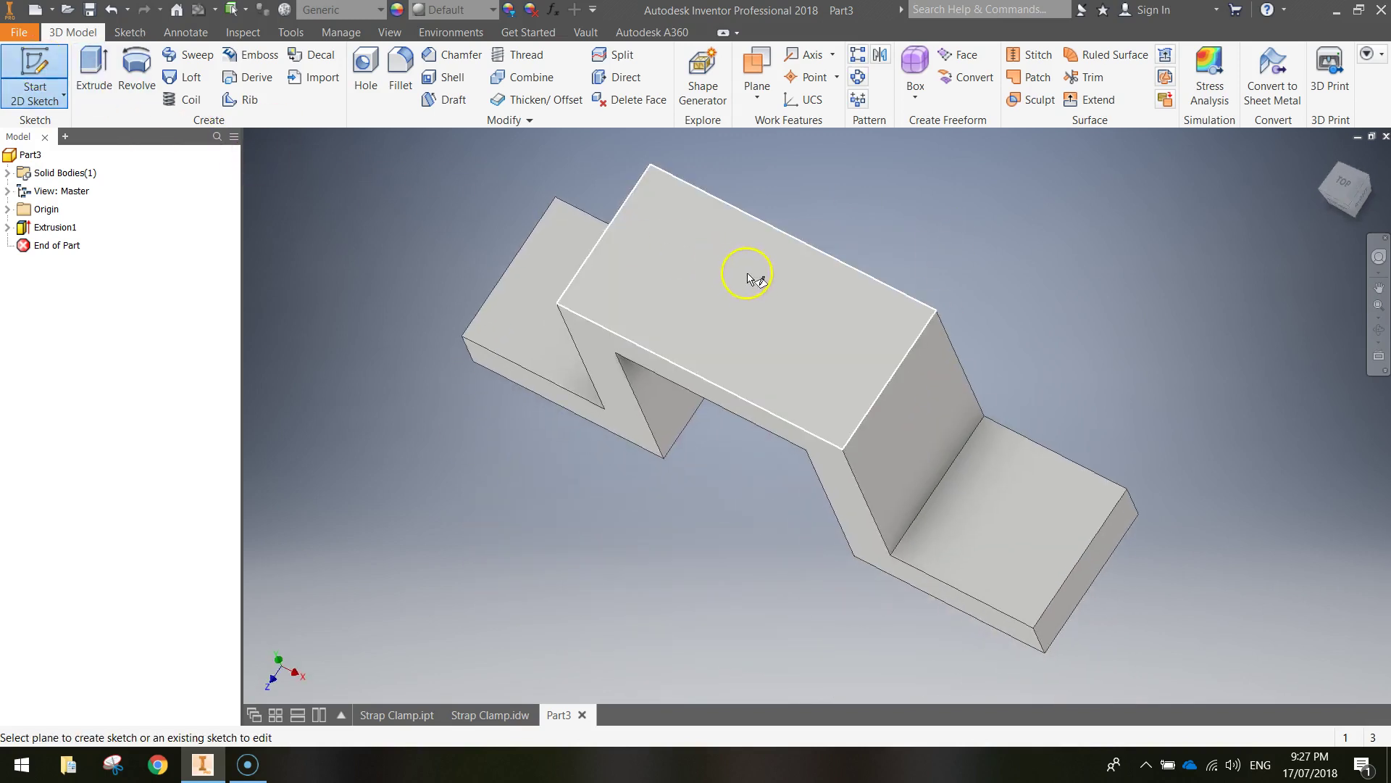
{"action": "left_click", "coordinate": [727, 294]}
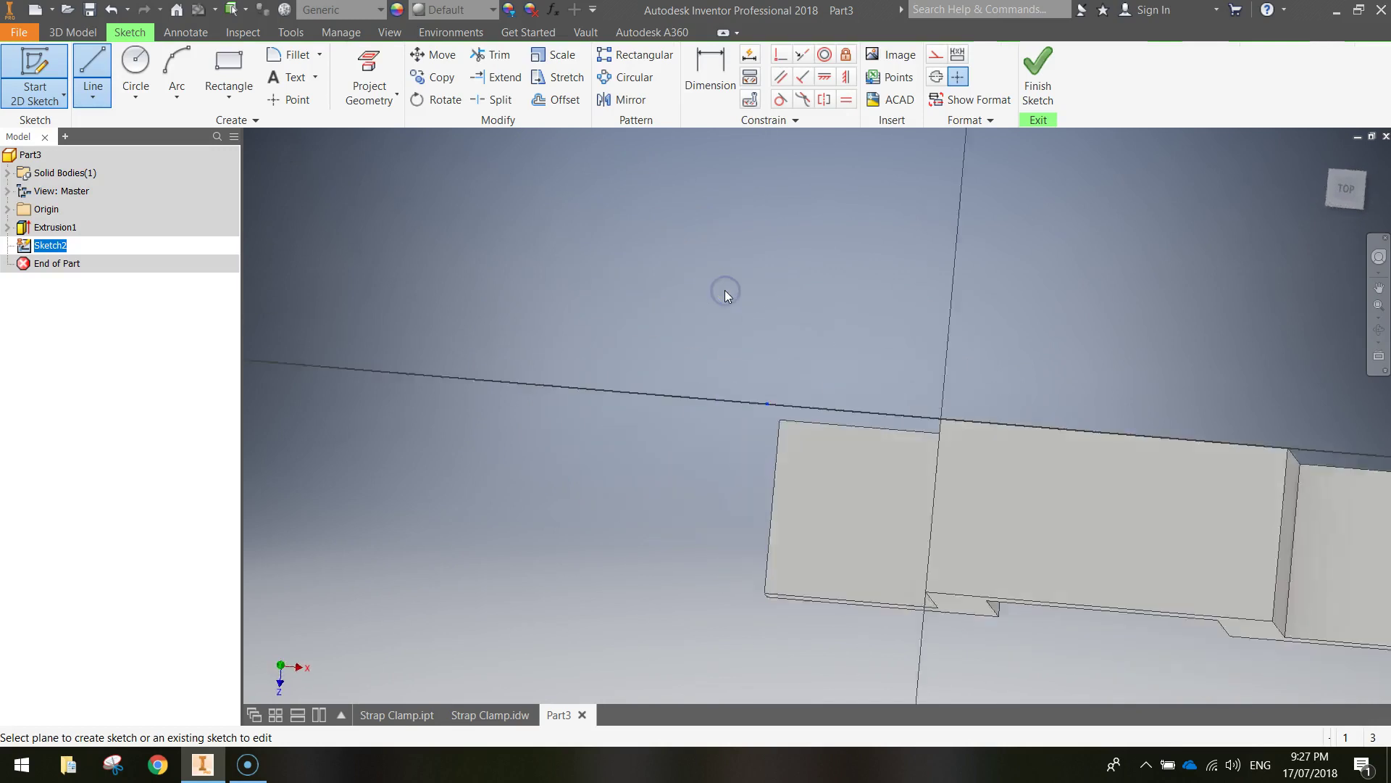
{"action": "middle_click_drag", "start_coordinate": [1118, 363], "coordinate": [845, 295]}
{"action": "left_click", "coordinate": [660, 411]}
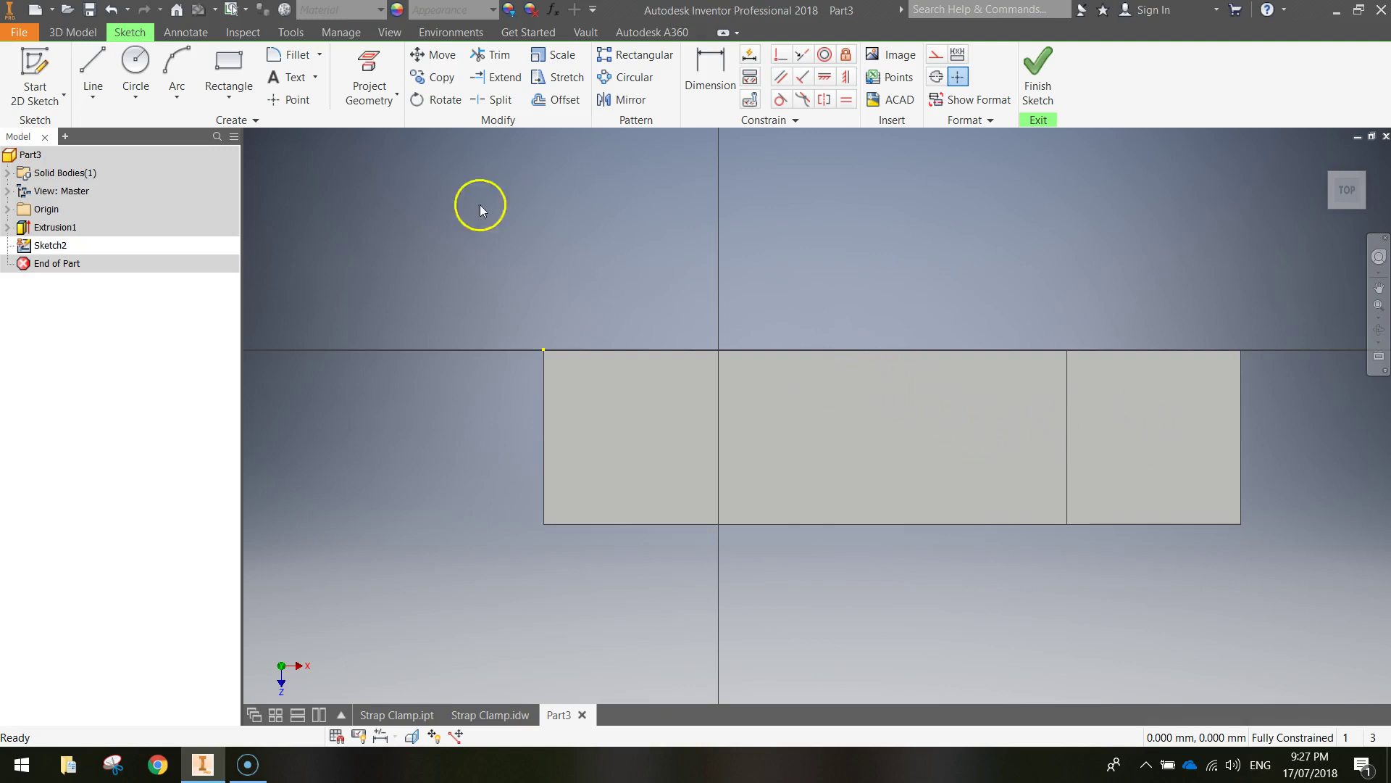
Project the outlines of the two foot faces and the raised top face into the sketch
{"action": "left_click", "coordinate": [371, 65]}
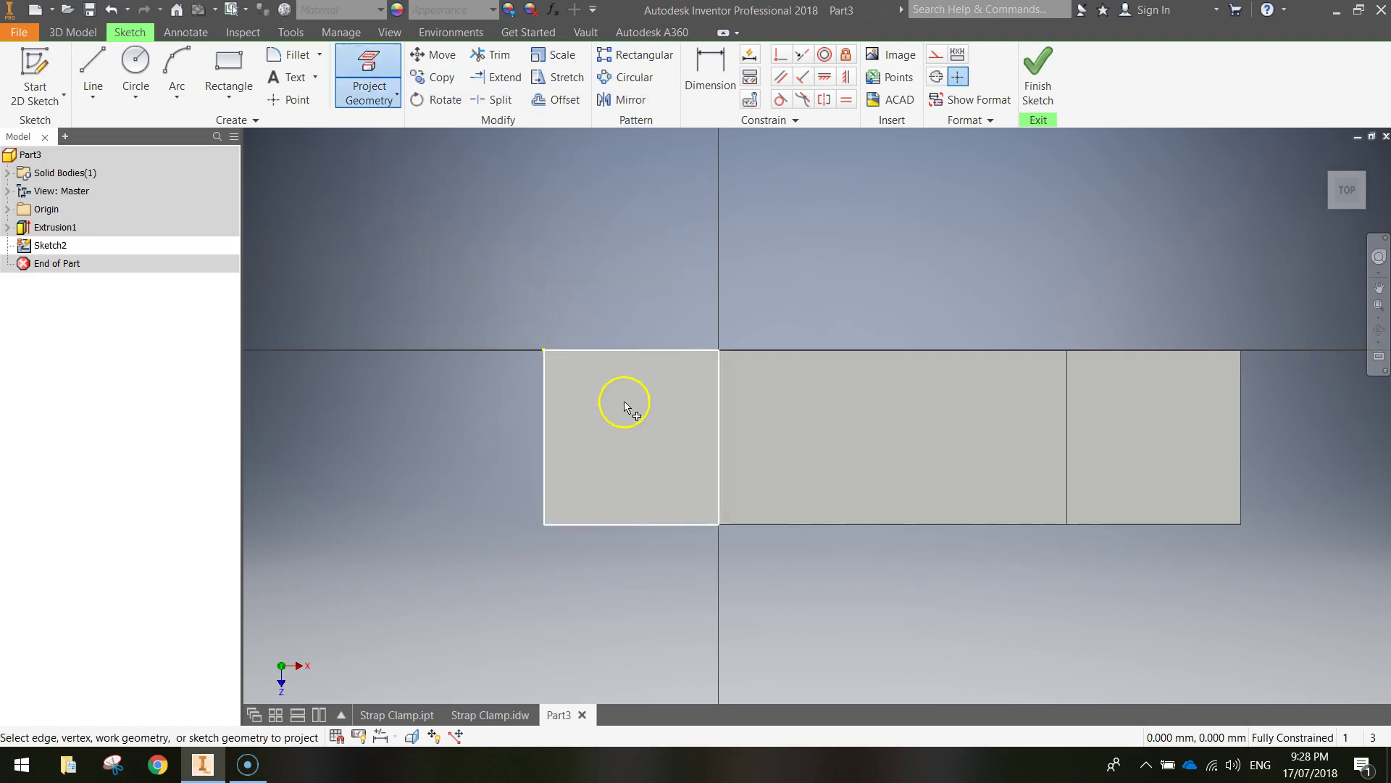
{"action": "left_click", "coordinate": [706, 409]}
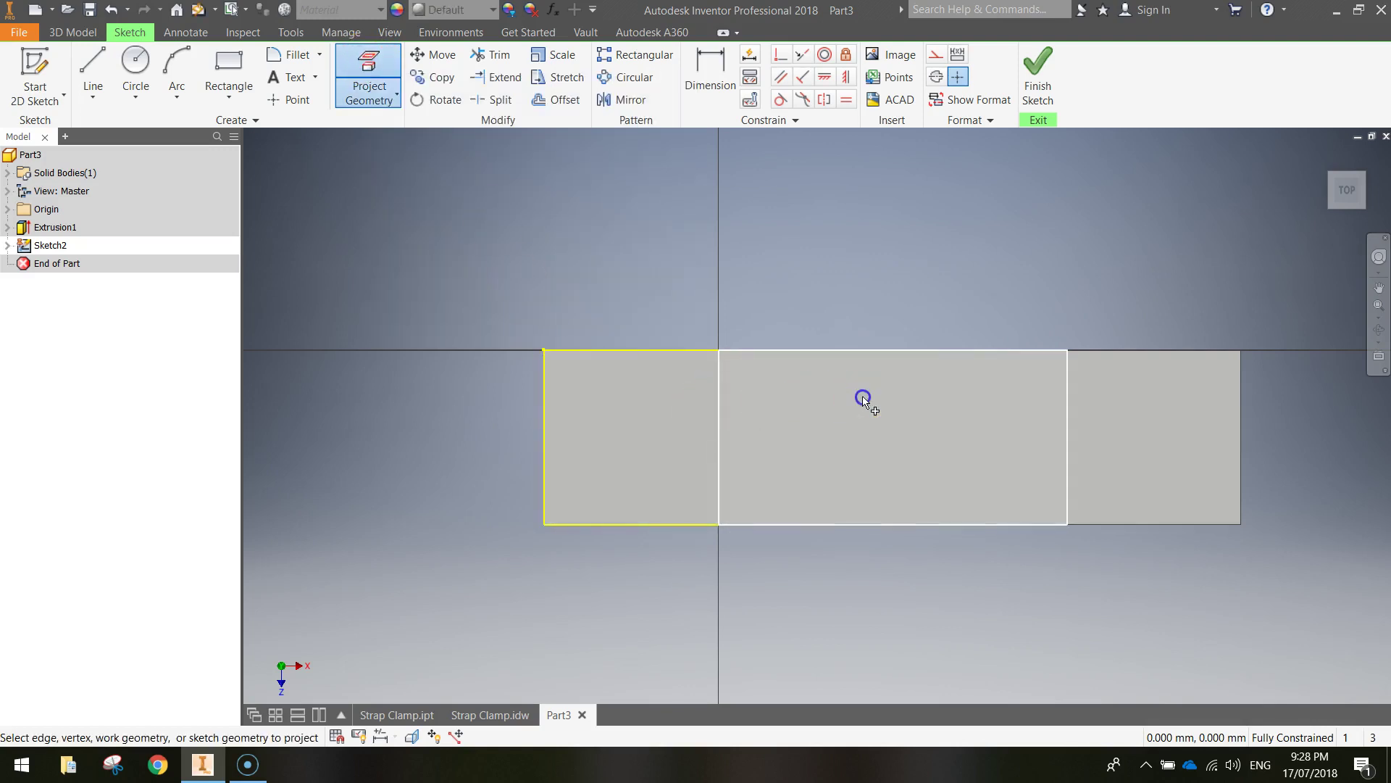
{"action": "left_click", "coordinate": [976, 391]}
{"action": "left_click", "coordinate": [1152, 392]}
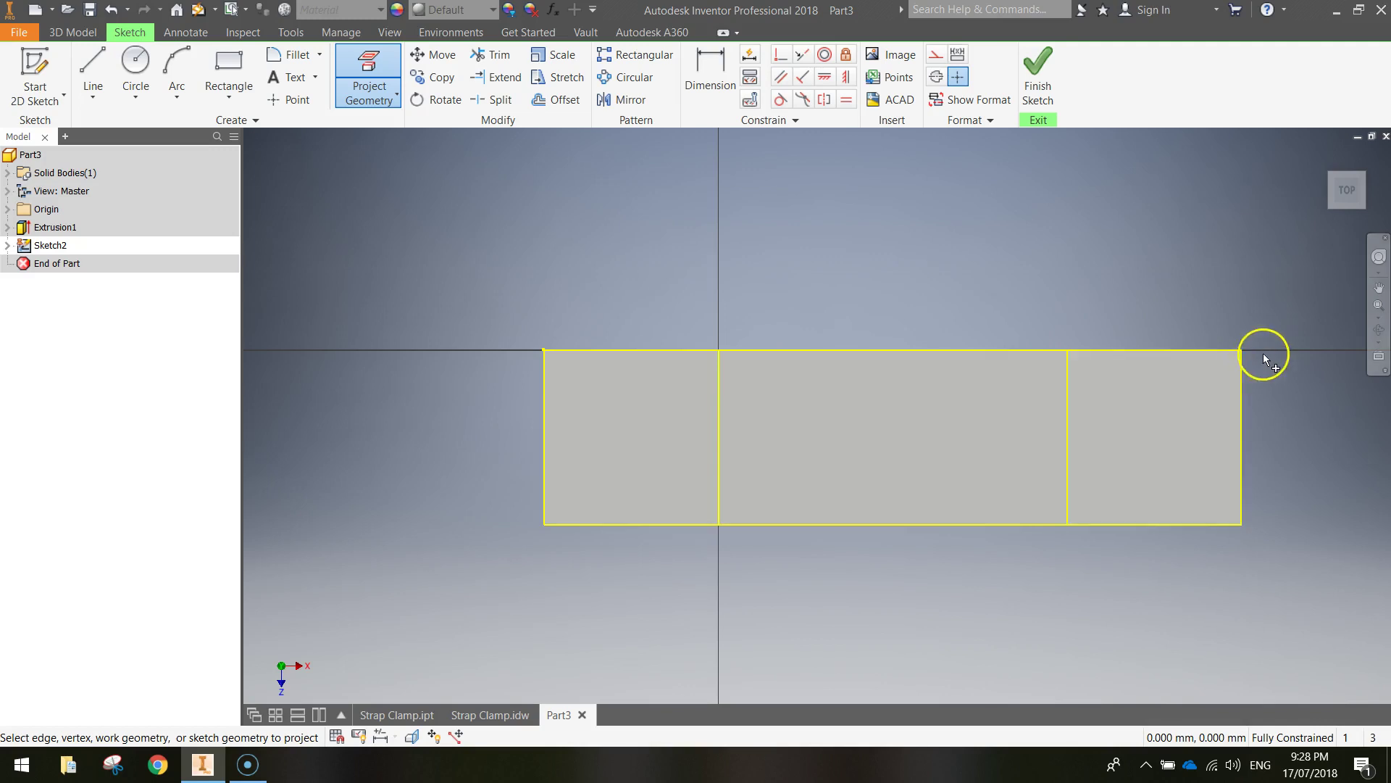
{"action": "key", "text": "Escape"}
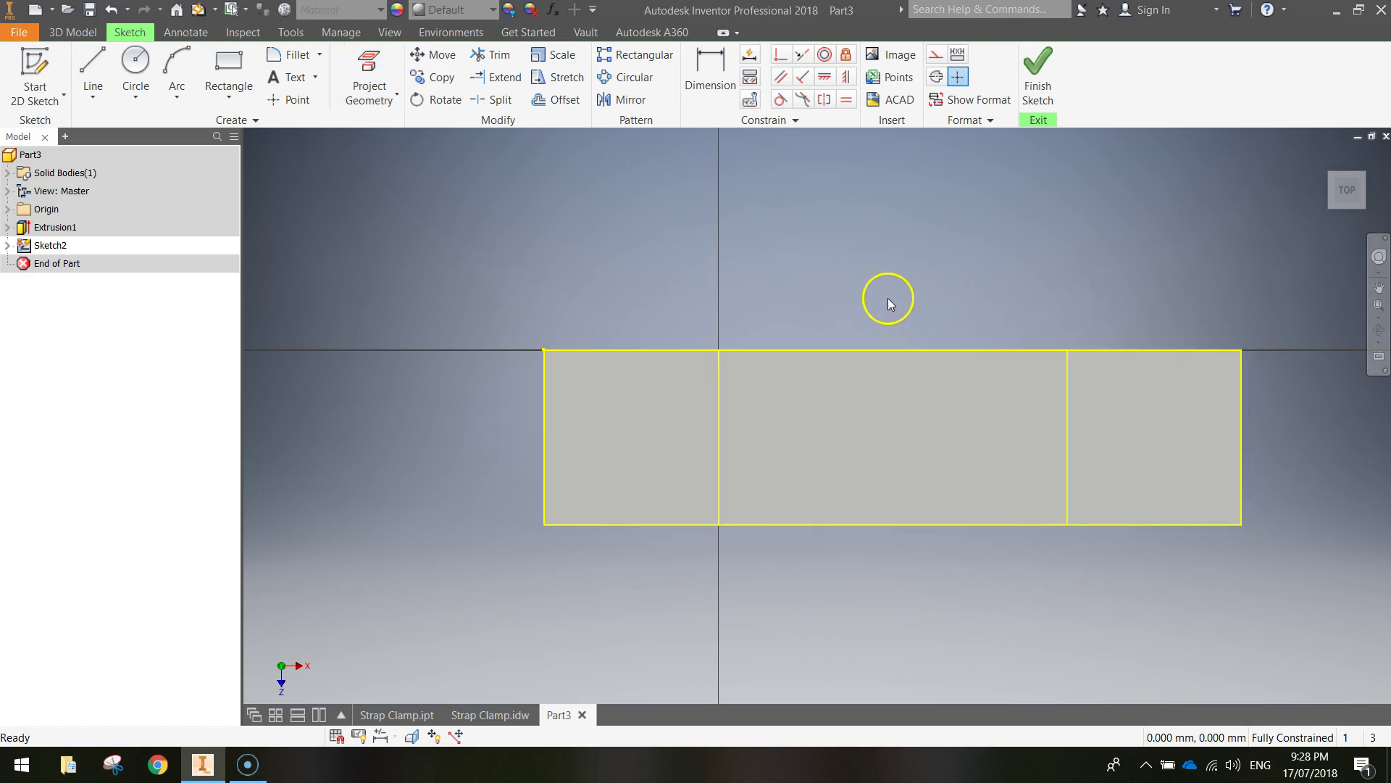
Draw a 16 mm diameter circle at the centre of the raised top face, at X 30 mm, Y -15 mm
{"action": "middle_click_drag", "start_coordinate": [884, 297], "coordinate": [862, 277], "text": "shift"}
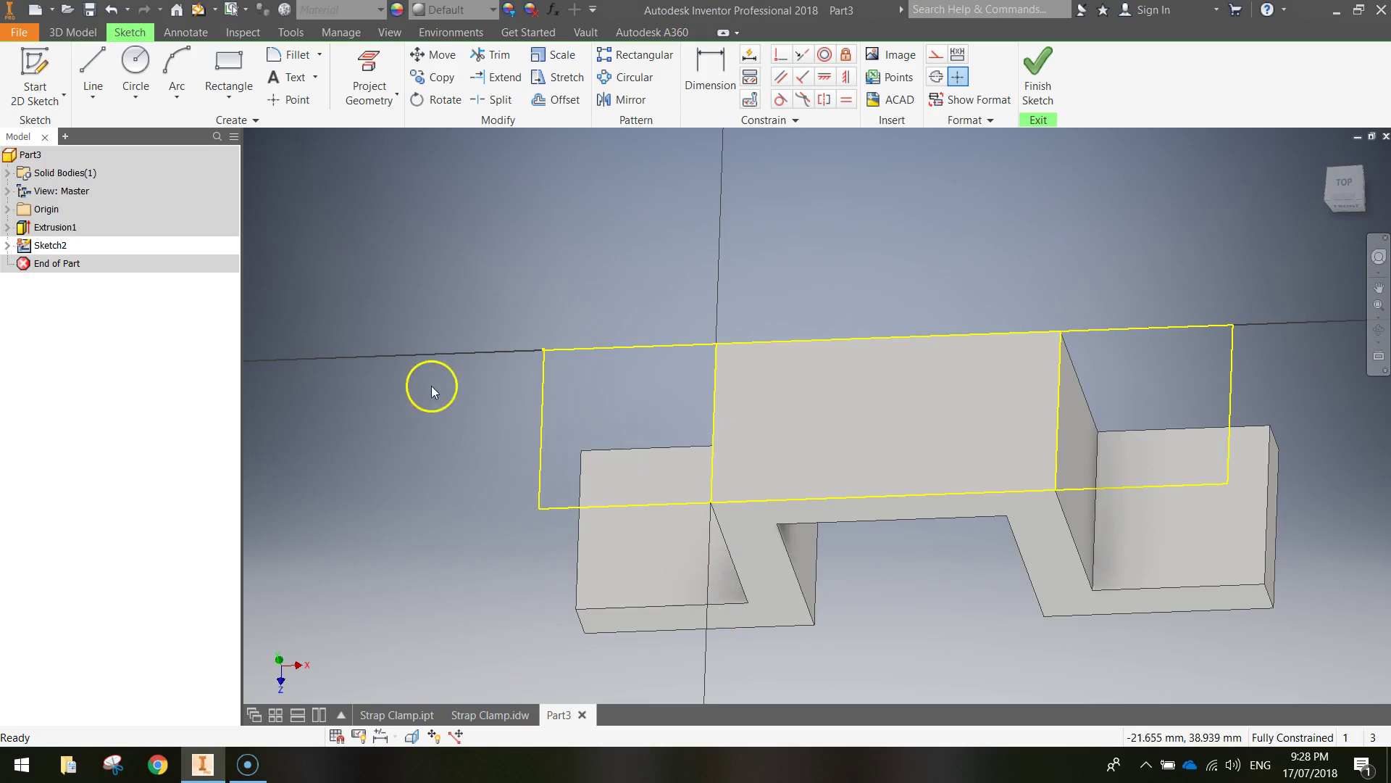
{"action": "left_click", "coordinate": [1345, 187]}
{"action": "scroll", "coordinate": [772, 366], "scroll_direction": "up", "scroll_amount": 3}
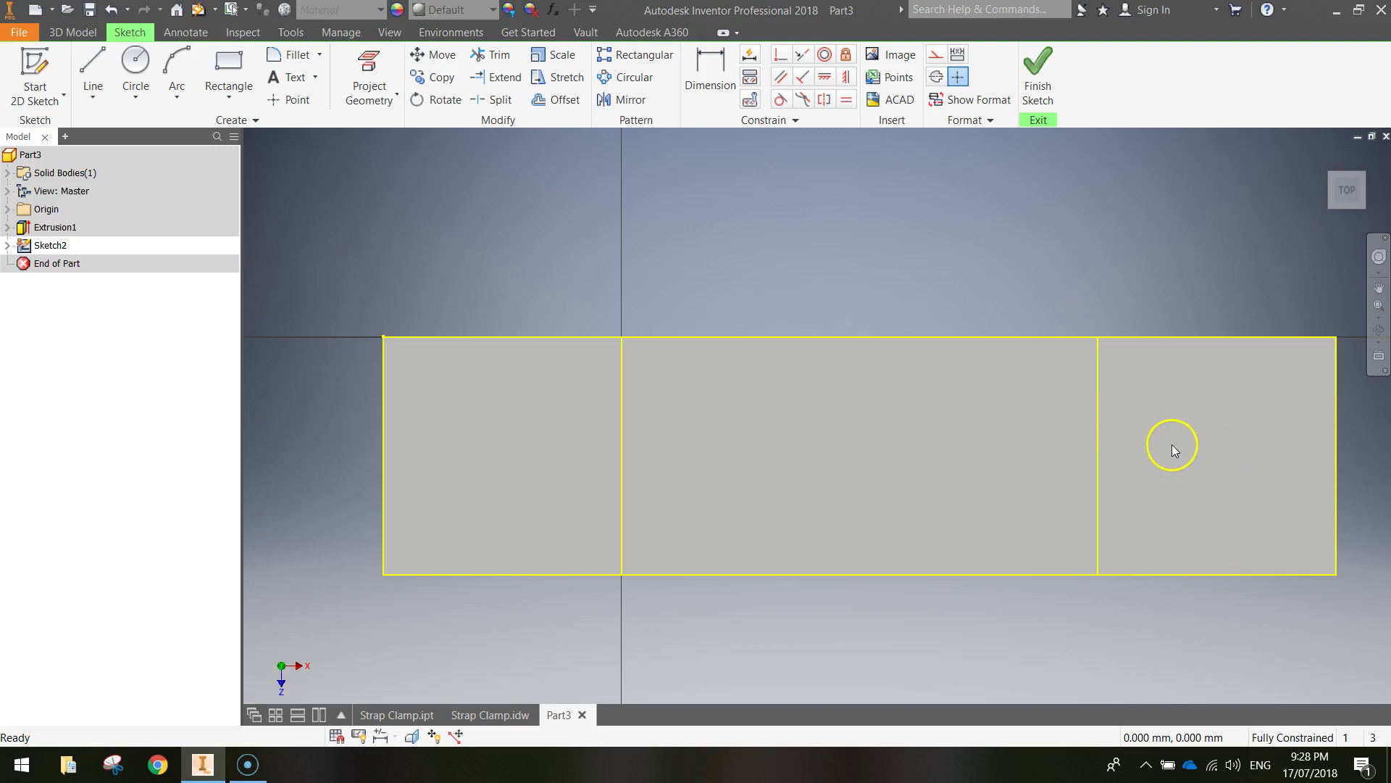
{"action": "left_click", "coordinate": [136, 63]}
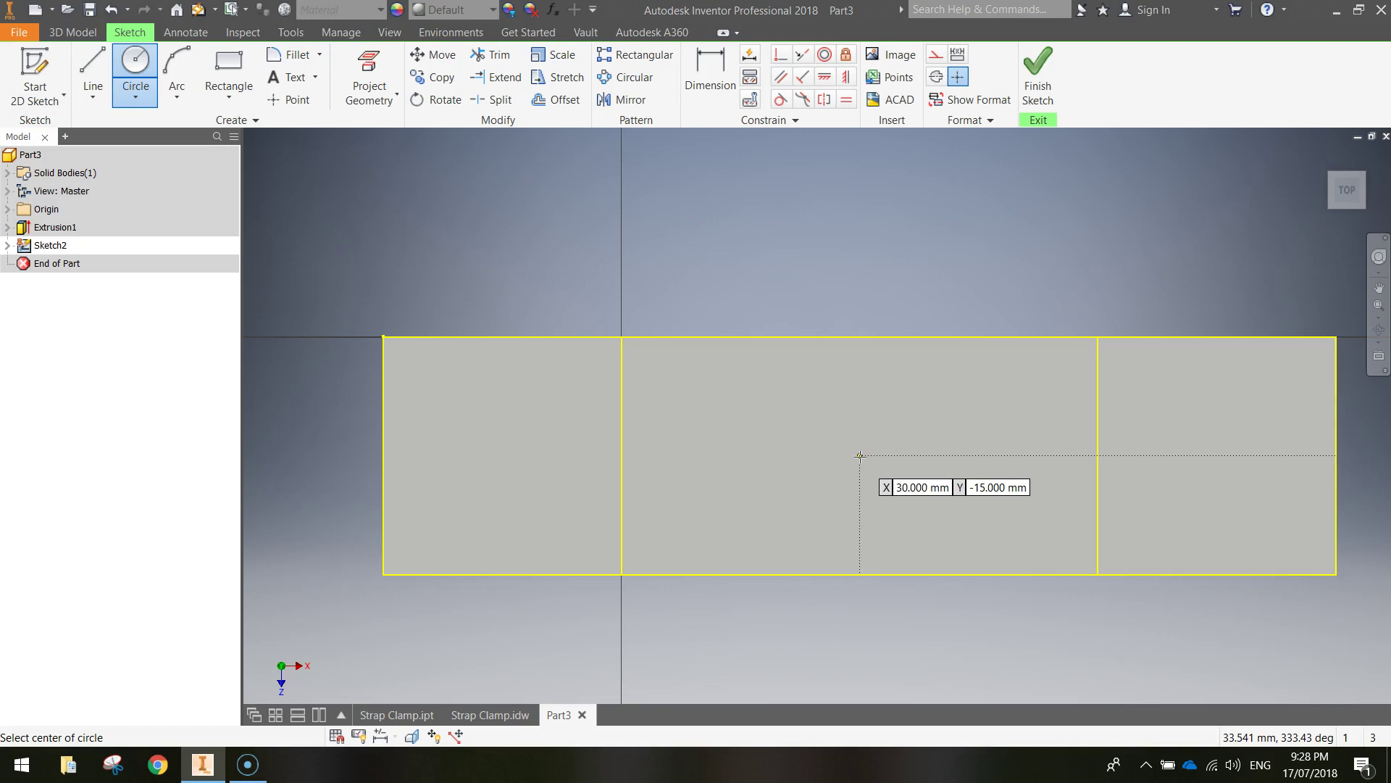
{"action": "left_click", "coordinate": [860, 456]}
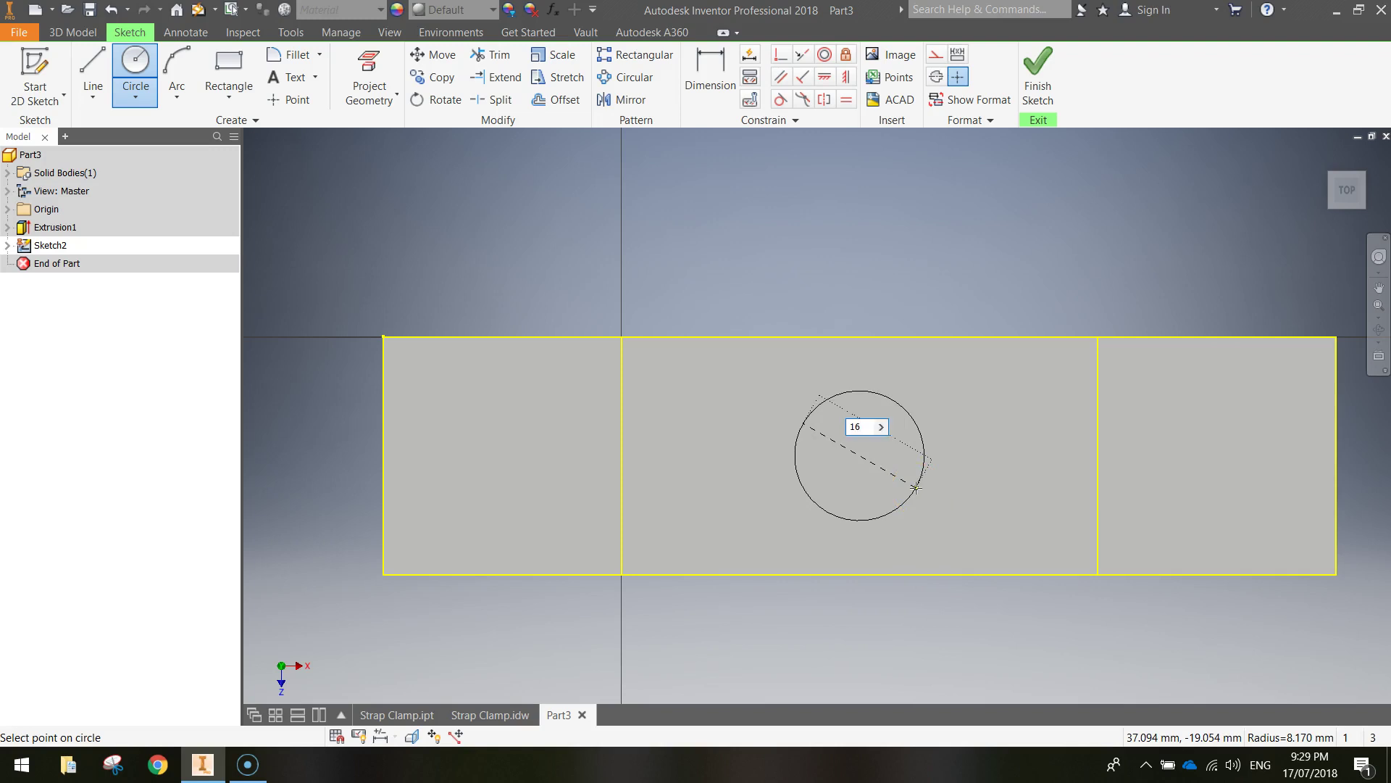
{"action": "key", "text": "Return"}
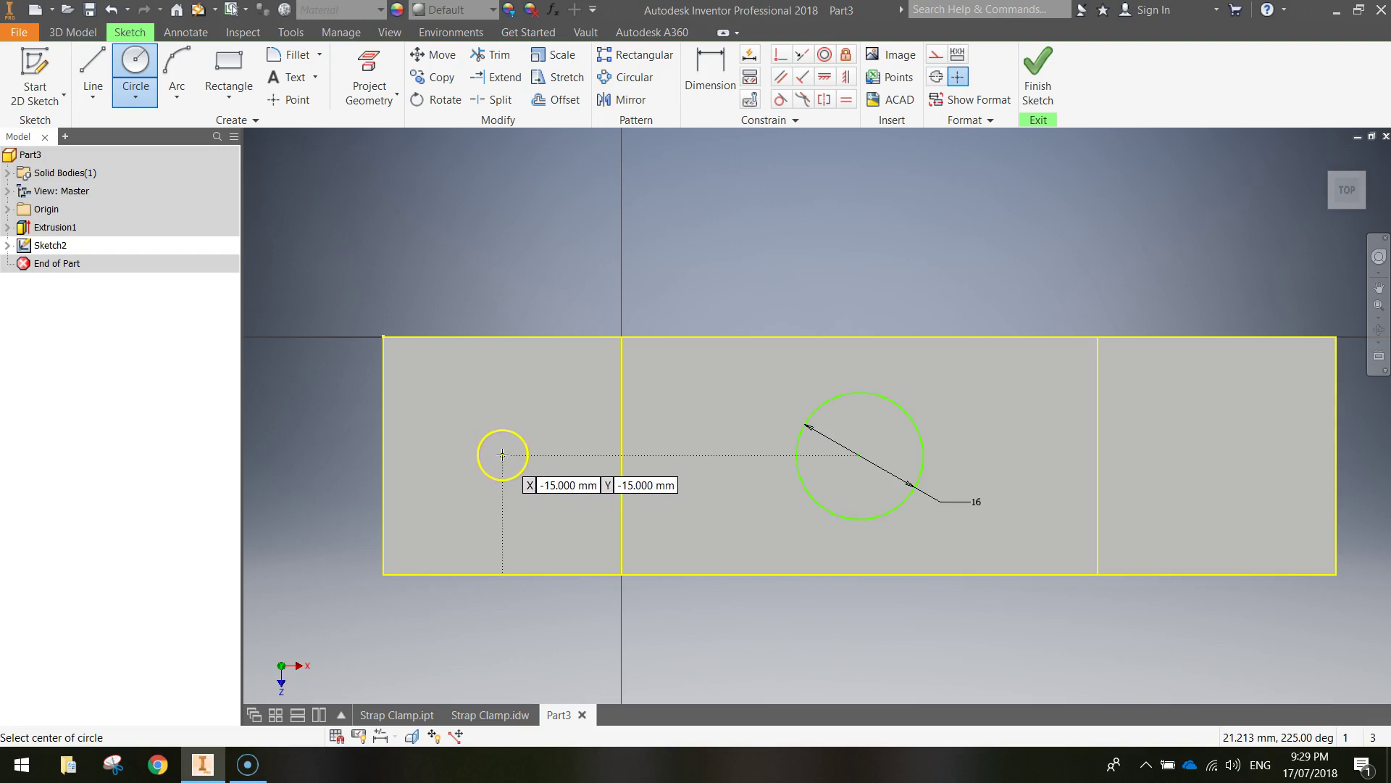
Draw a 16 mm diameter circle at the centre of each projected foot rectangle and finish the sketch
{"action": "left_click", "coordinate": [502, 455]}
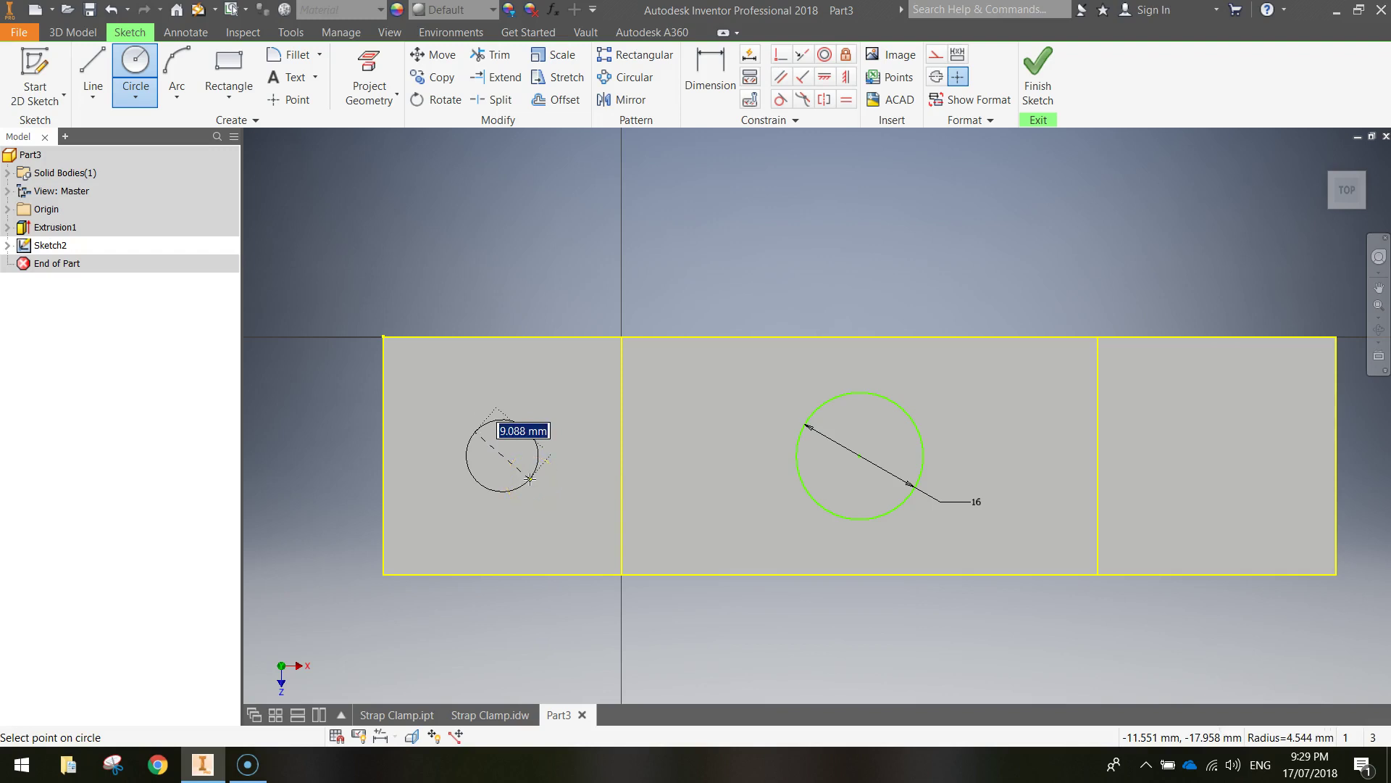
{"action": "type", "text": "16"}
{"action": "key", "text": "Return"}
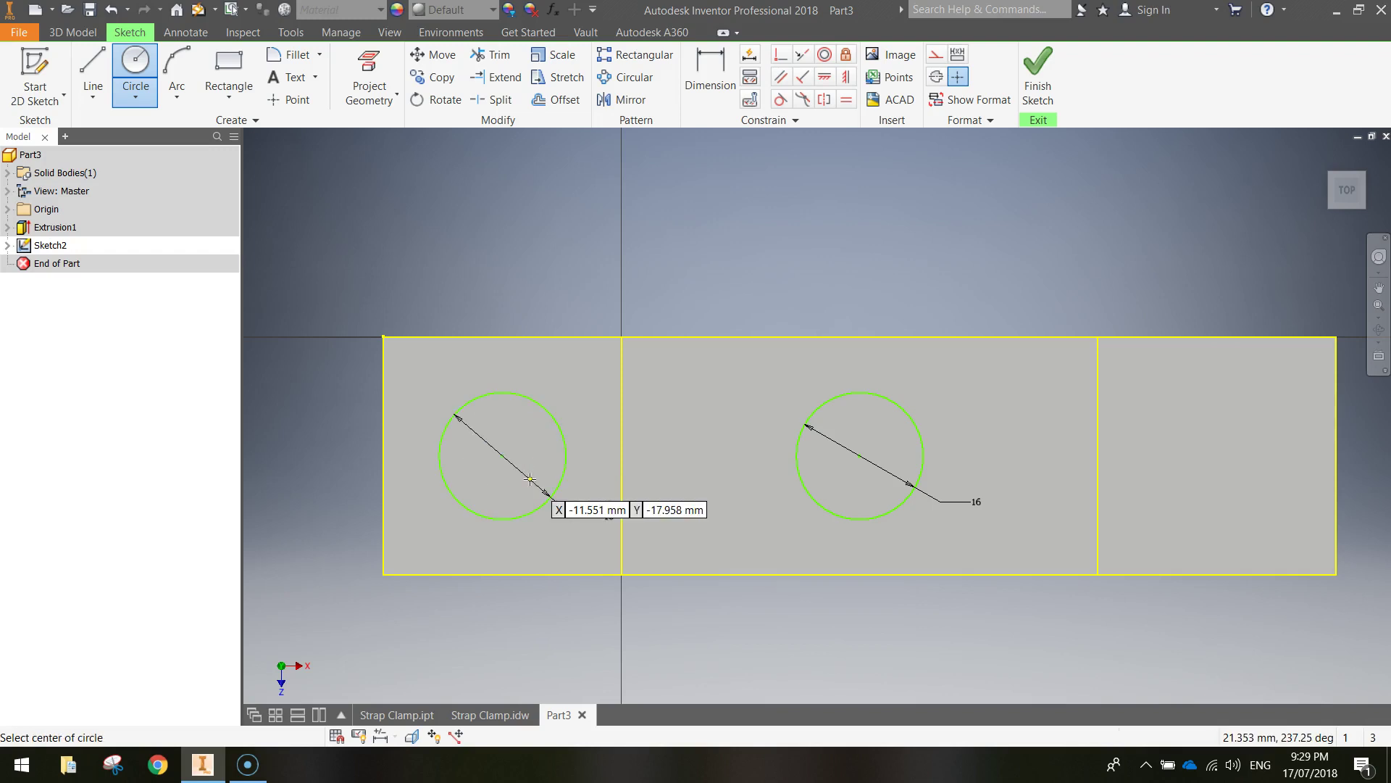
{"action": "left_click", "coordinate": [1217, 456]}
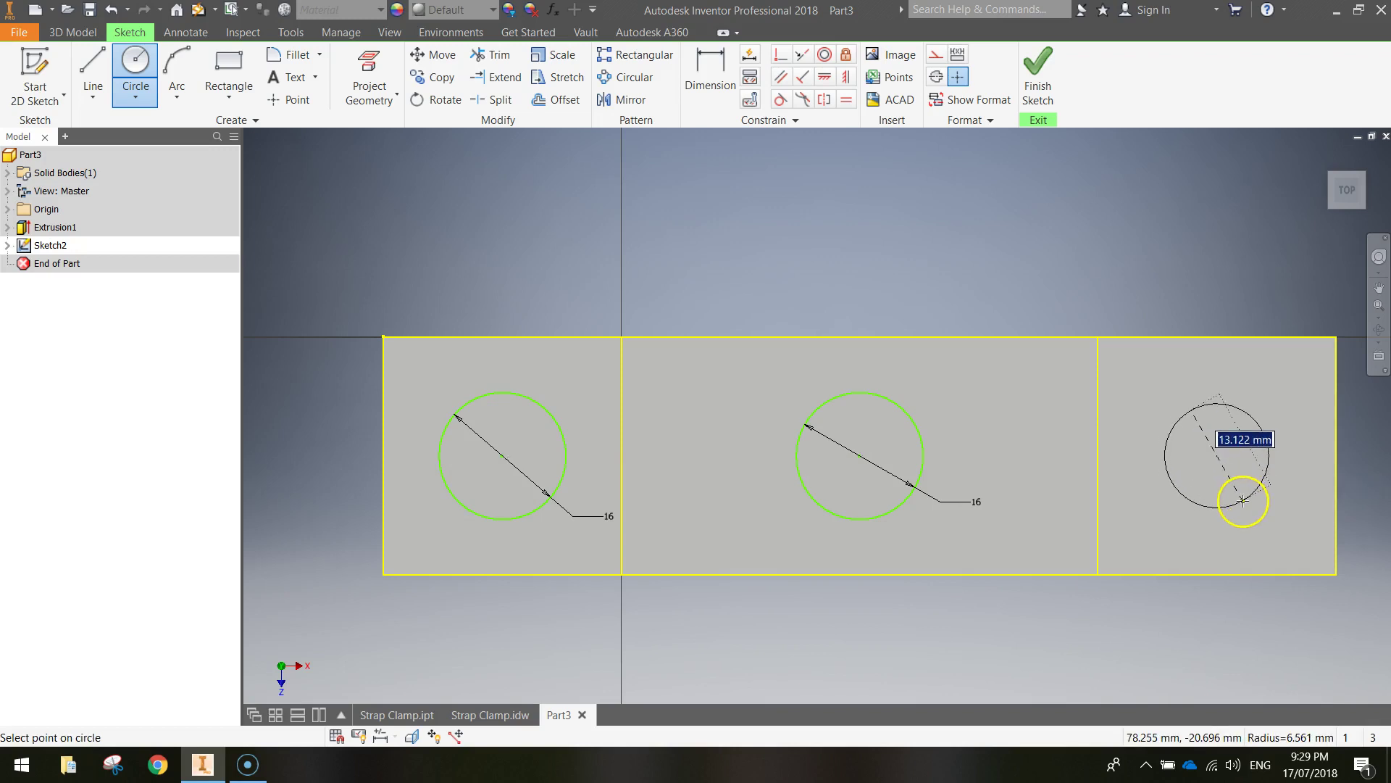
{"action": "type", "text": "16"}
{"action": "key", "text": "Return"}
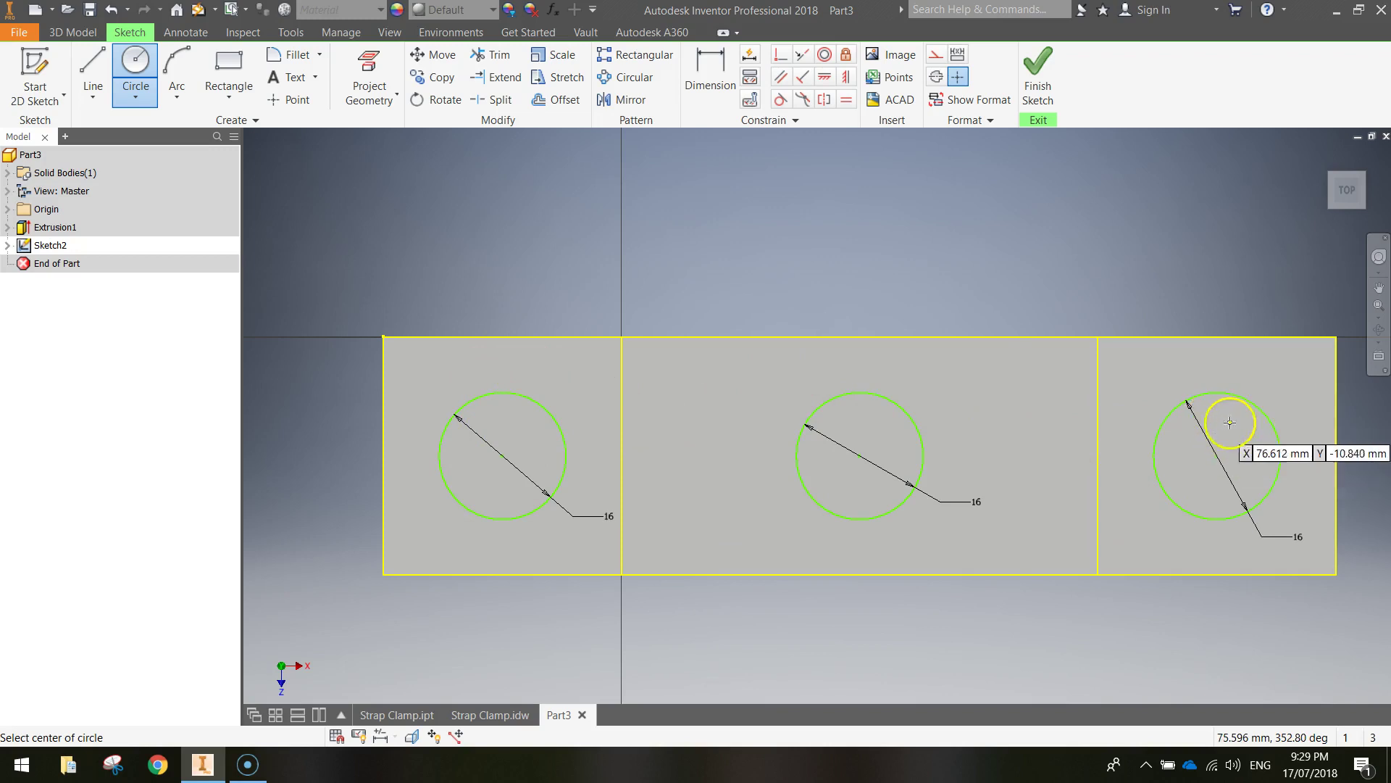
{"action": "left_click", "coordinate": [1040, 81]}
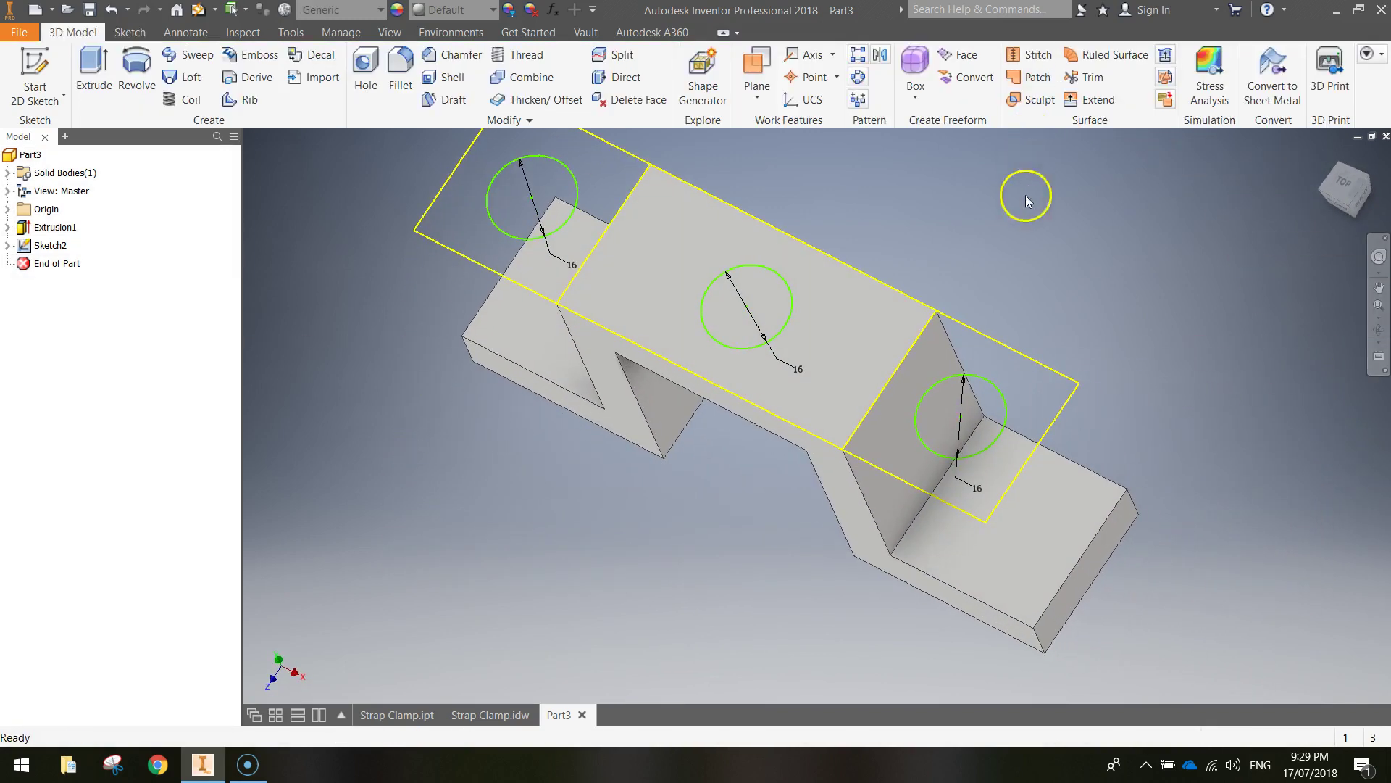
Start an extrusion with the three 16 mm circles over the raised section and both feet as profiles
{"action": "key", "text": "F4"}
{"action": "left_click_drag", "start_coordinate": [1112, 298], "coordinate": [1176, 274]}
{"action": "key", "text": "Escape"}
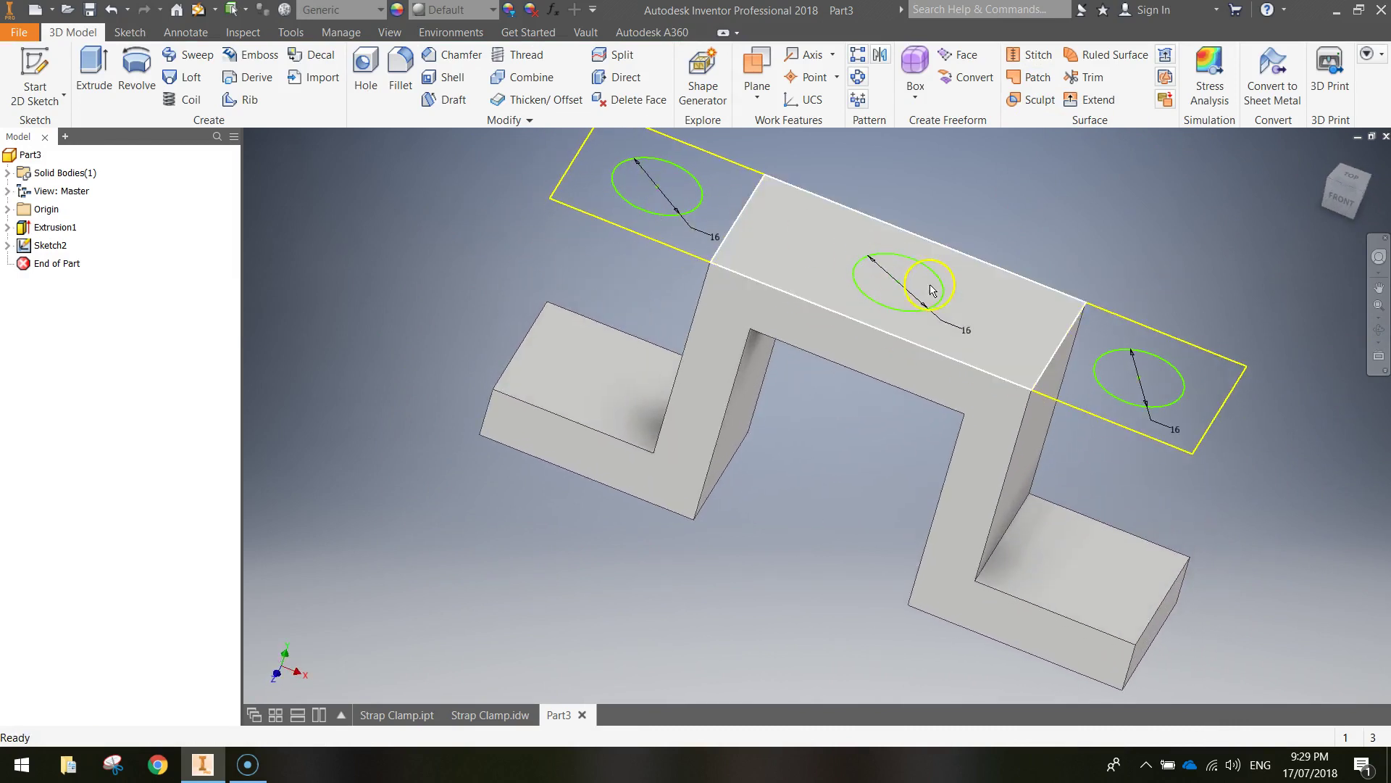
{"action": "left_click", "coordinate": [95, 67]}
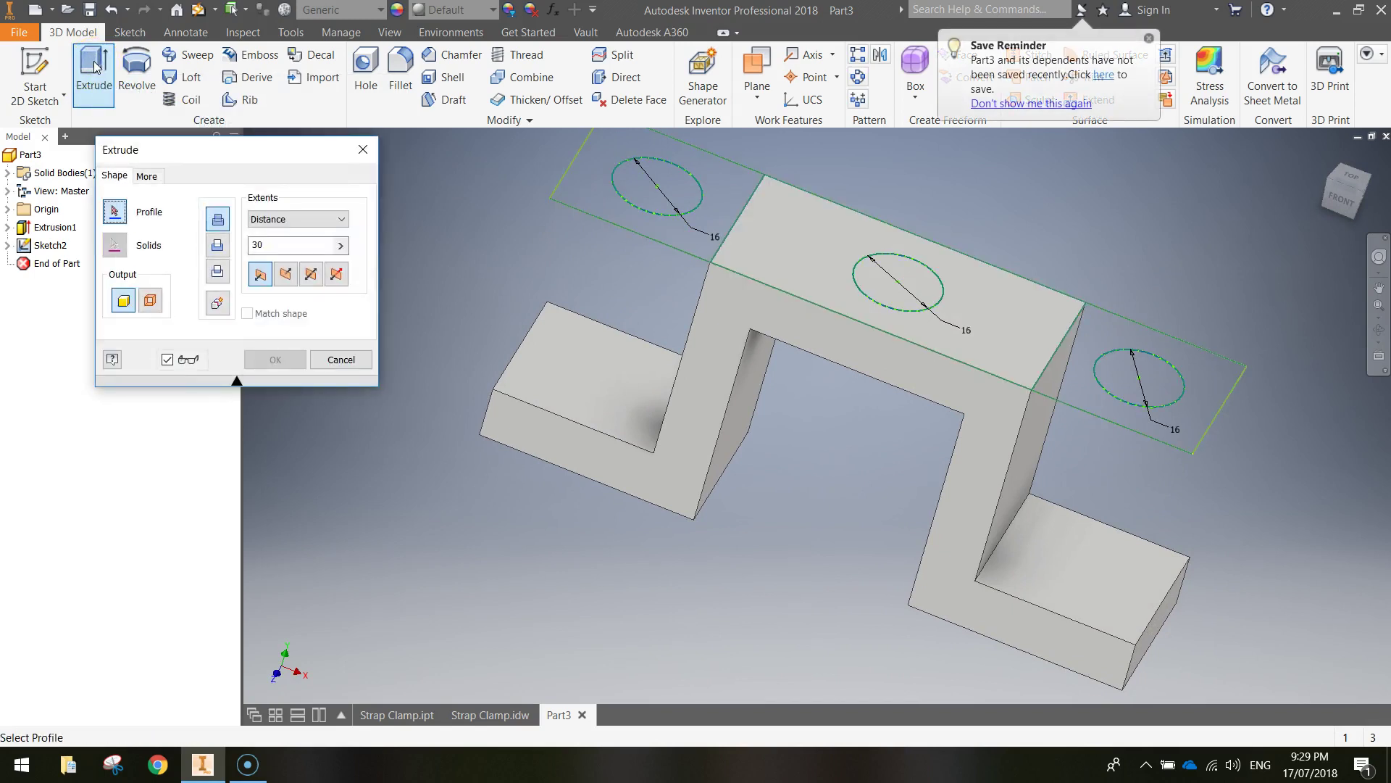
{"action": "left_click", "coordinate": [637, 174]}
{"action": "left_click", "coordinate": [899, 273]}
{"action": "left_click", "coordinate": [1134, 380]}
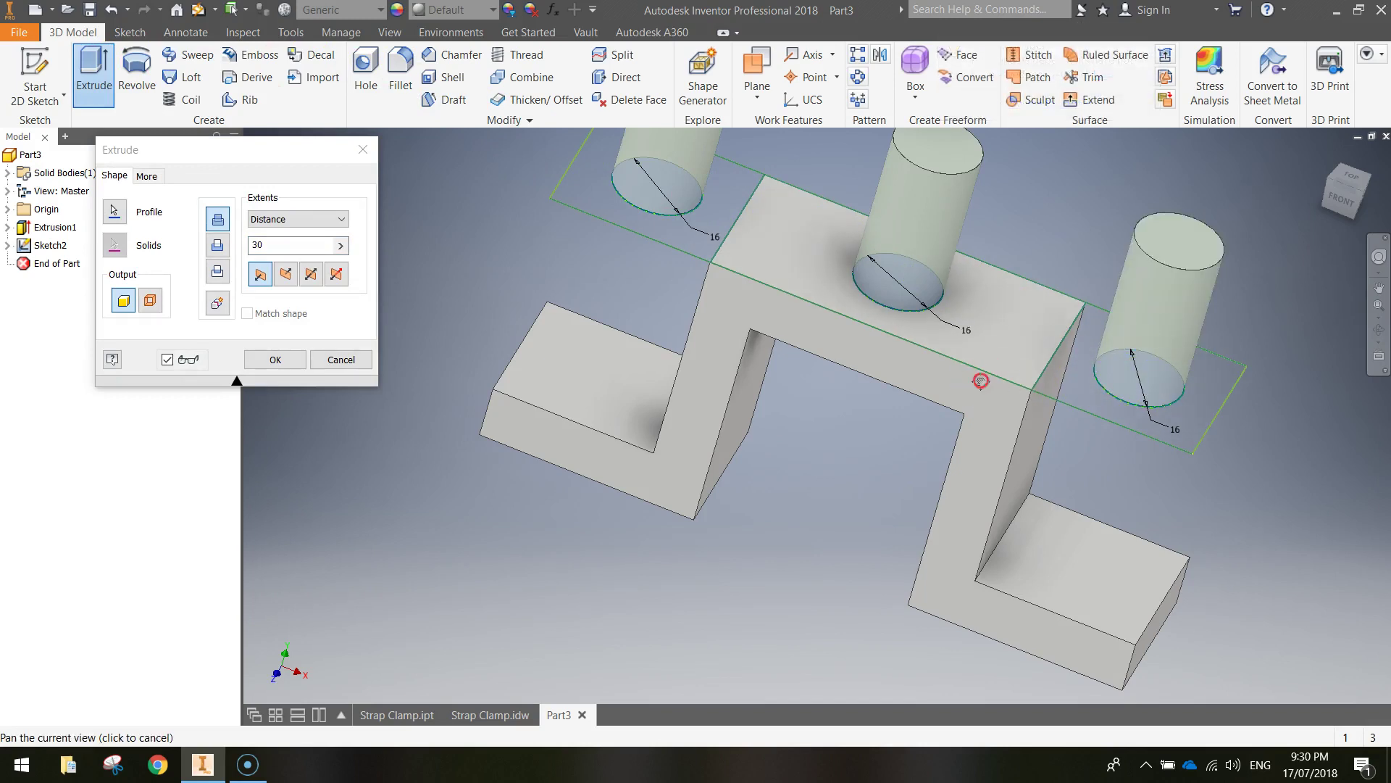
{"action": "middle_click_drag", "start_coordinate": [978, 379], "coordinate": [925, 491]}
{"action": "left_click", "coordinate": [866, 406]}
{"action": "left_click", "coordinate": [879, 281]}
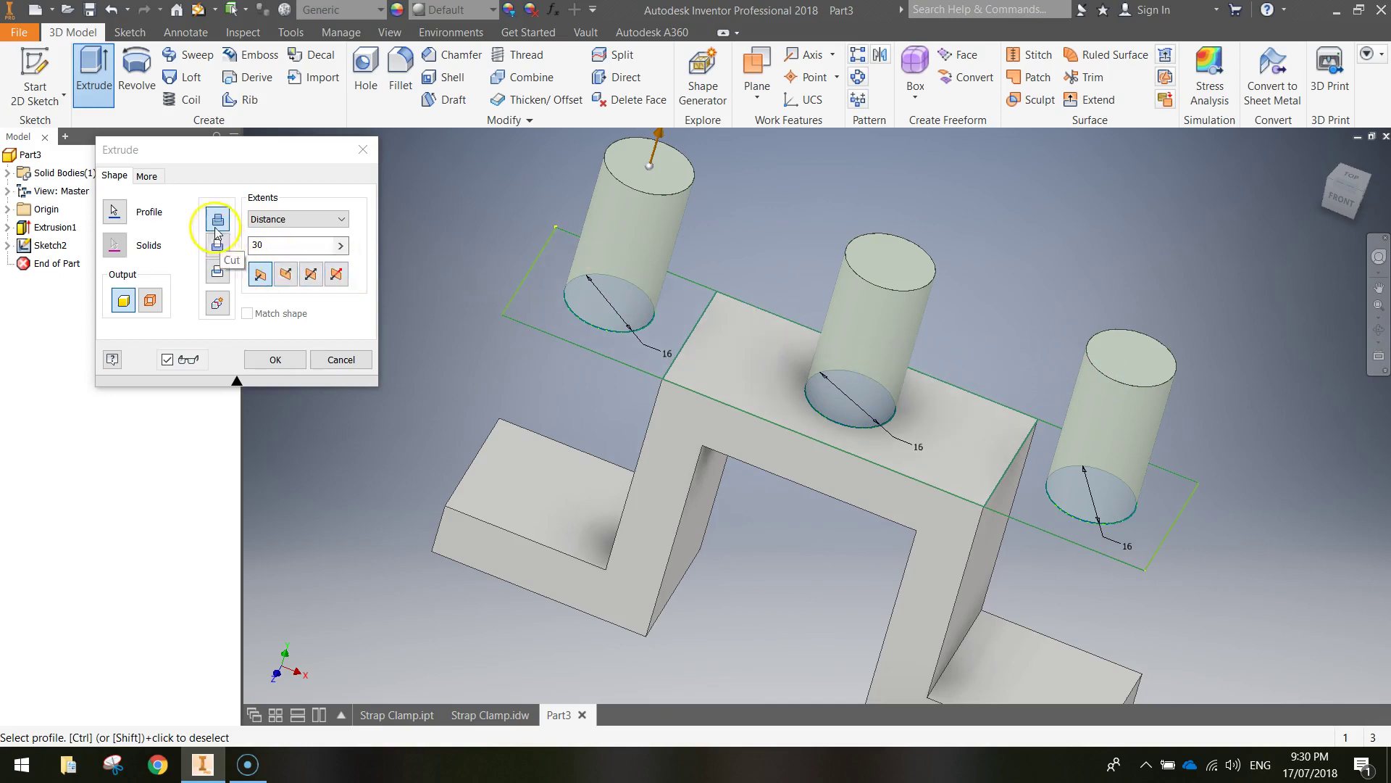
Cut the three selected circles down through the clamp with the extents set to All
{"action": "left_click_drag", "start_coordinate": [211, 150], "coordinate": [246, 156]}
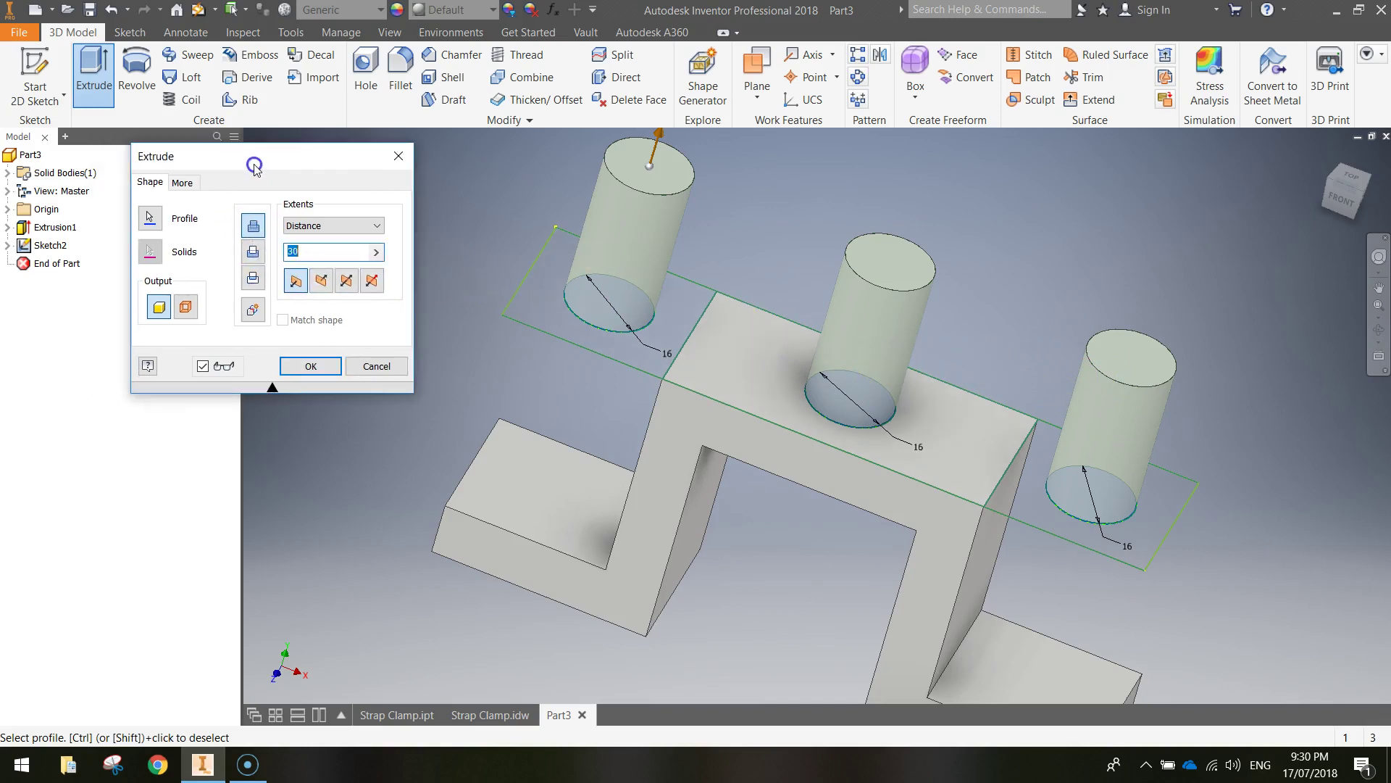
{"action": "left_click", "coordinate": [253, 251]}
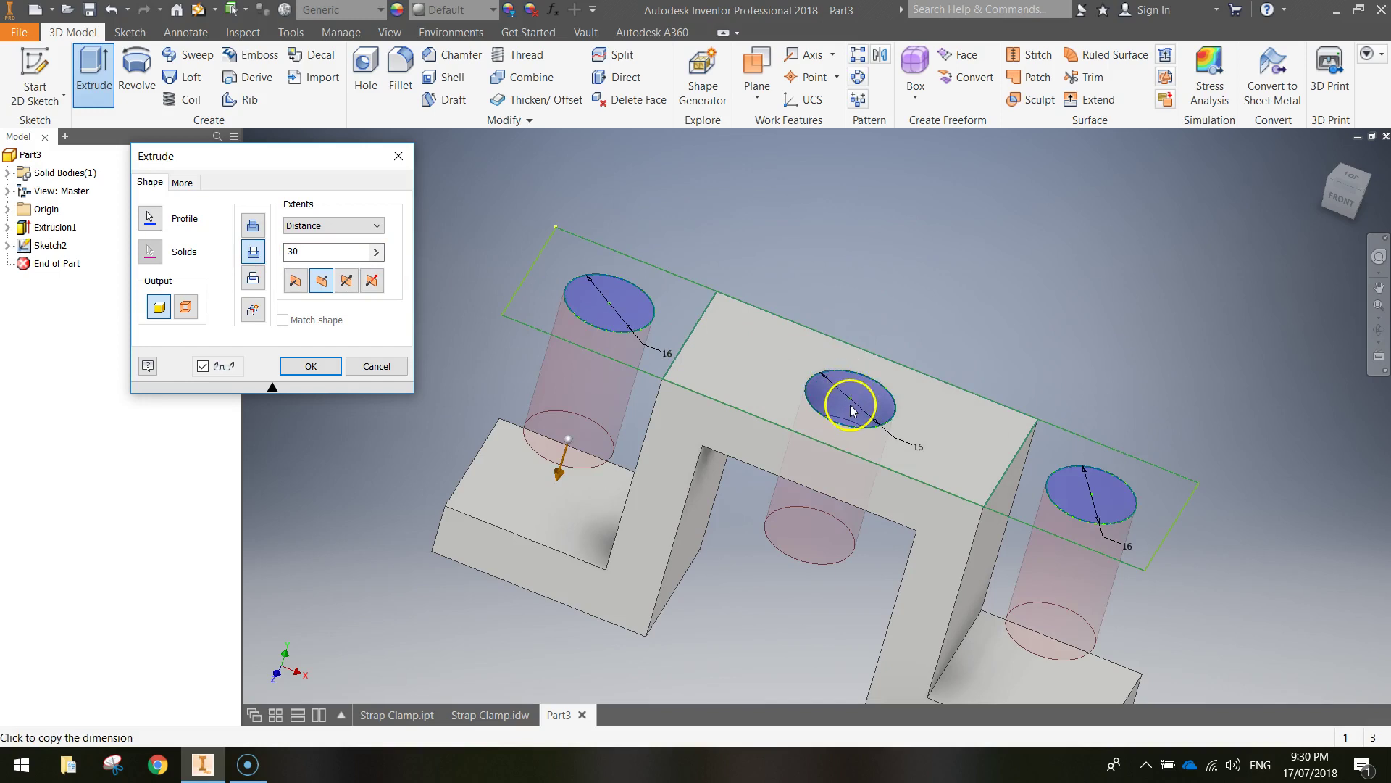
{"action": "middle_click_drag", "start_coordinate": [855, 438], "coordinate": [891, 401], "text": "shift"}
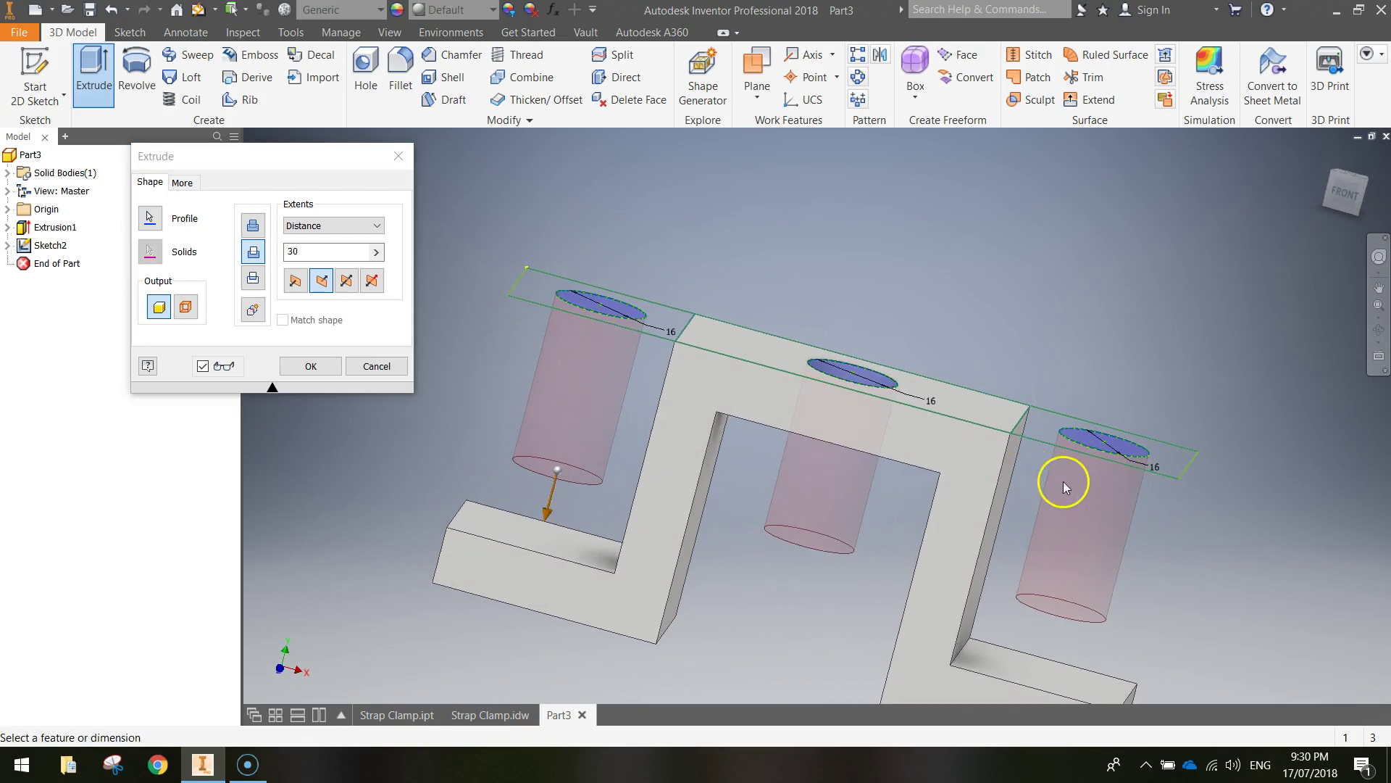
{"action": "middle_click_drag", "start_coordinate": [989, 579], "coordinate": [1029, 414]}
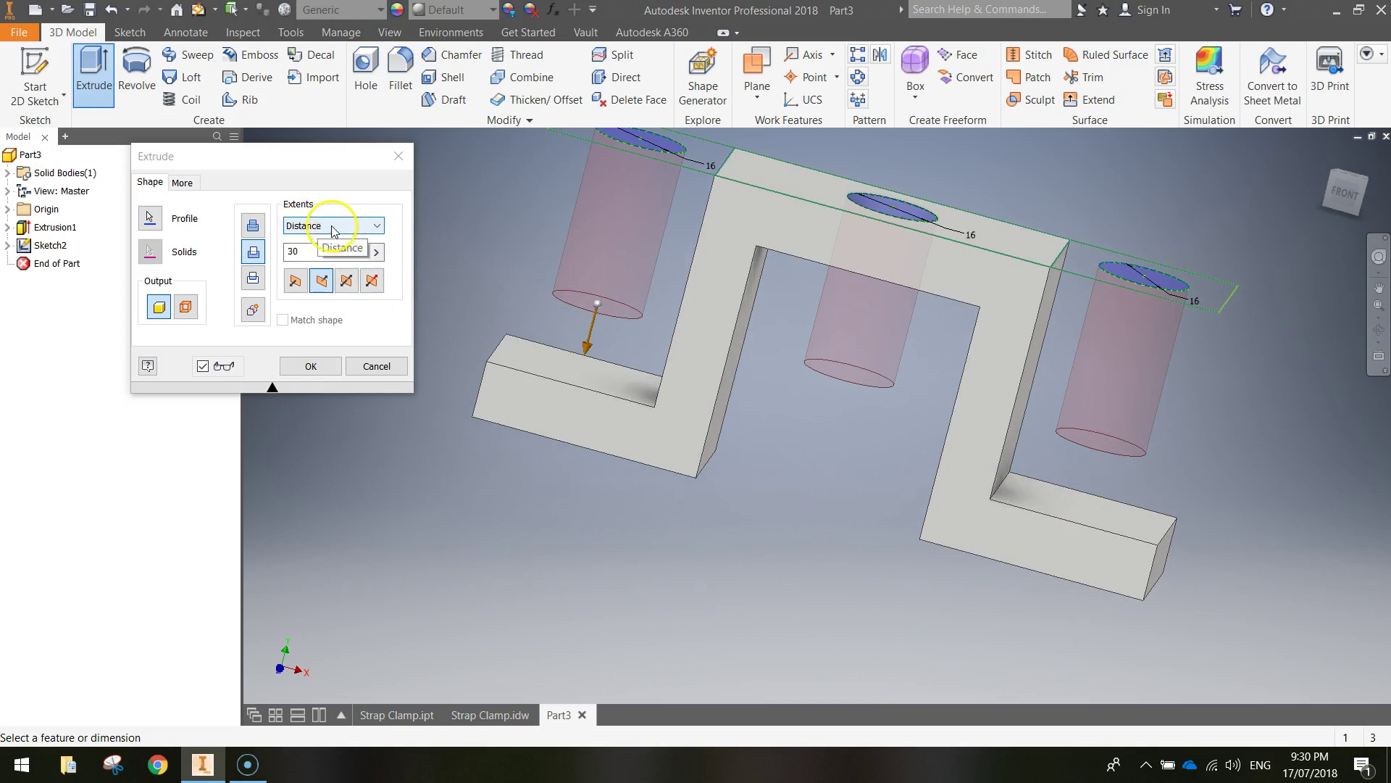
{"action": "left_click", "coordinate": [377, 227]}
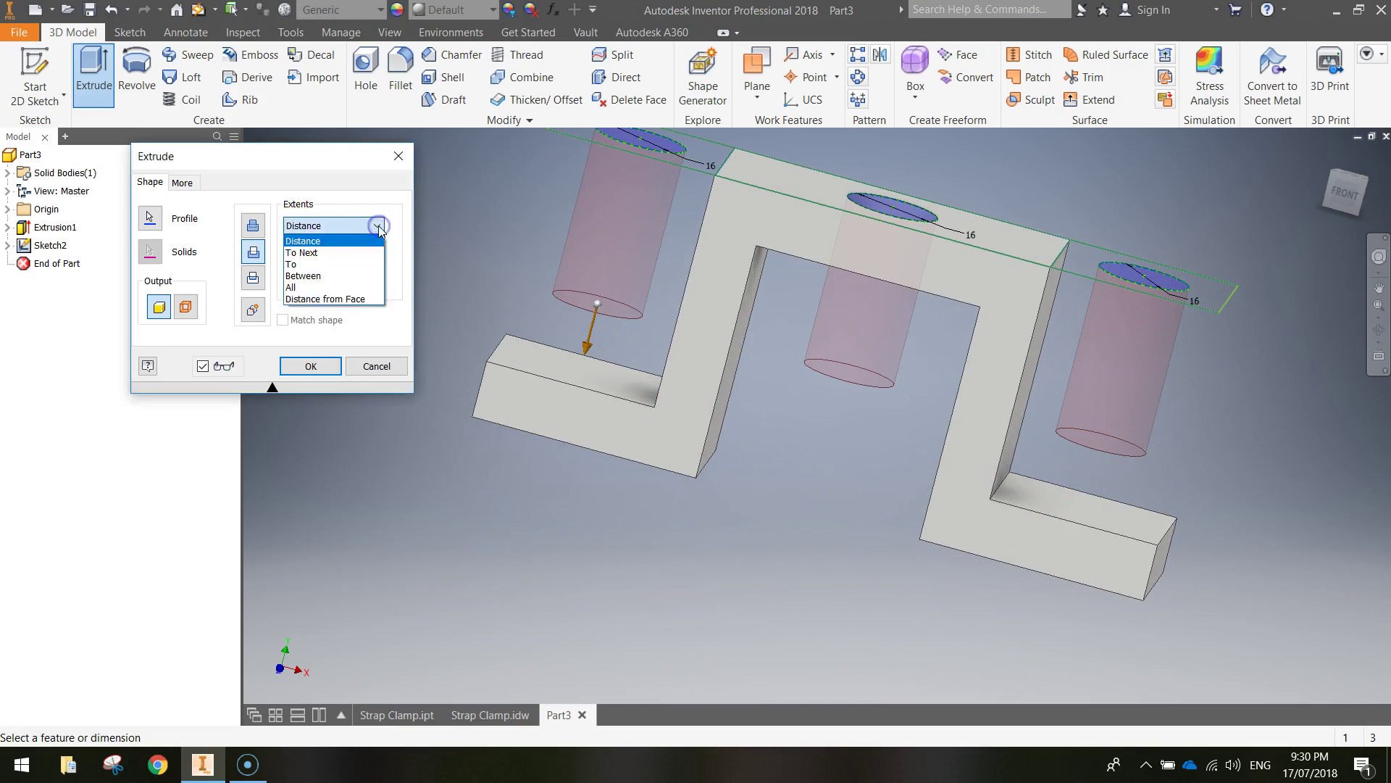
{"action": "left_click", "coordinate": [299, 288]}
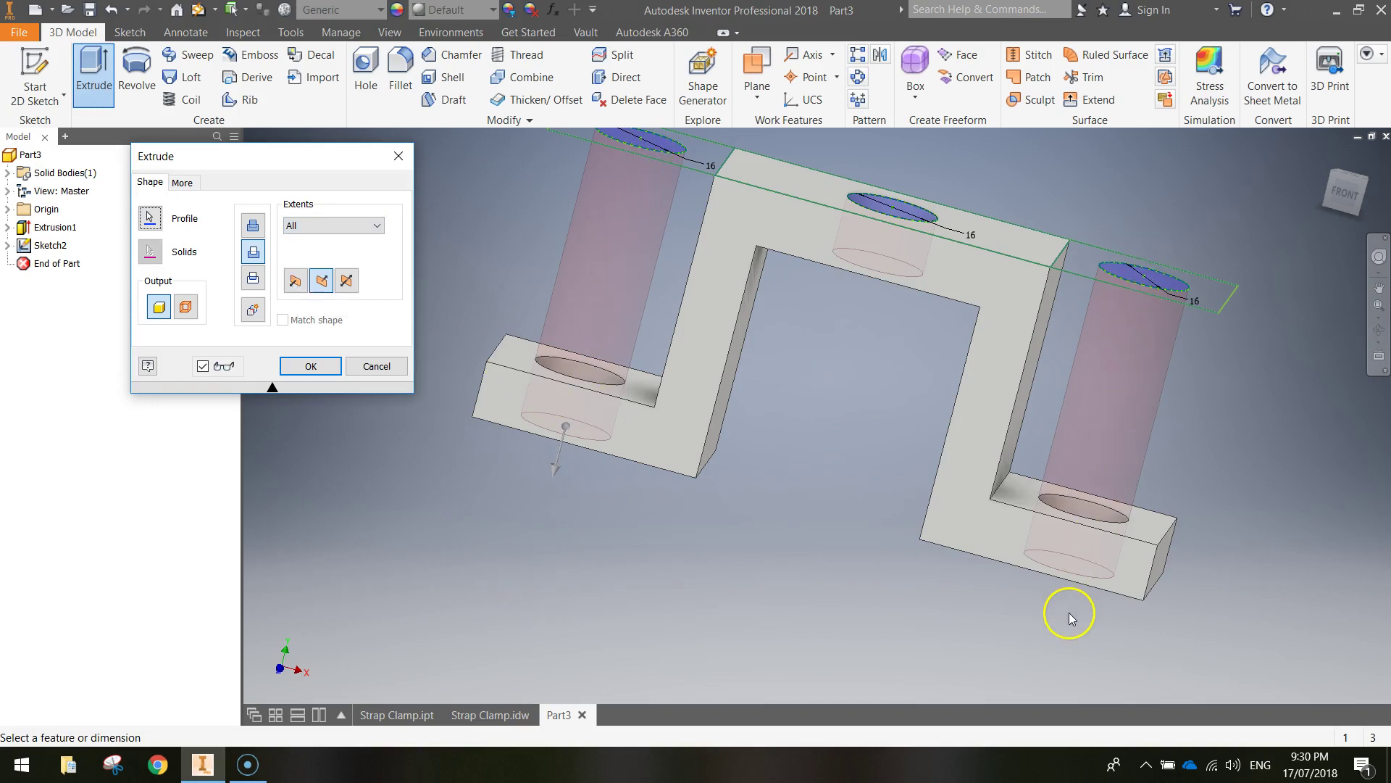
{"action": "left_click", "coordinate": [311, 368]}
{"action": "middle_click_drag", "start_coordinate": [794, 313], "coordinate": [852, 303], "text": "shift"}
{"action": "left_click", "coordinate": [981, 418]}
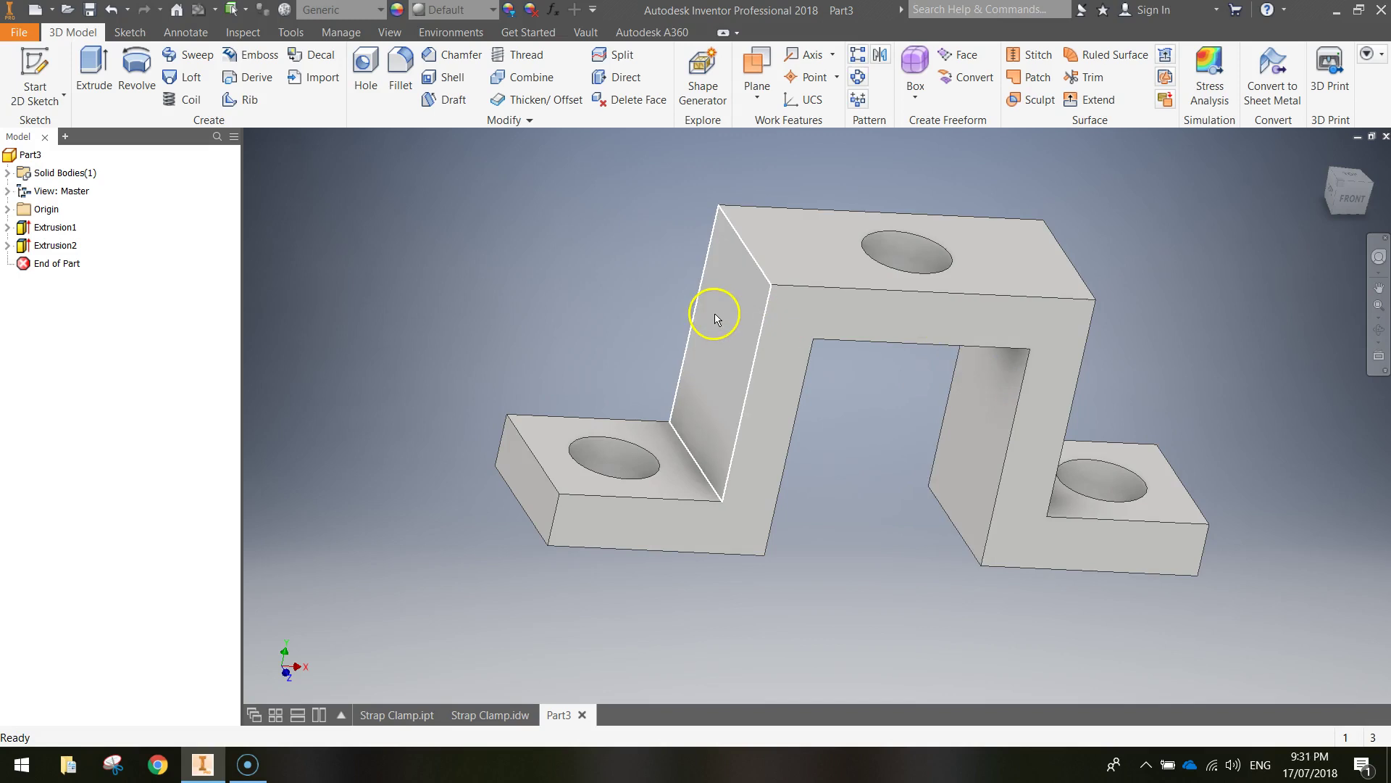
Open the Appearance Browser and search the Inventor Material Library for "steel"
{"action": "left_click", "coordinate": [397, 10]}
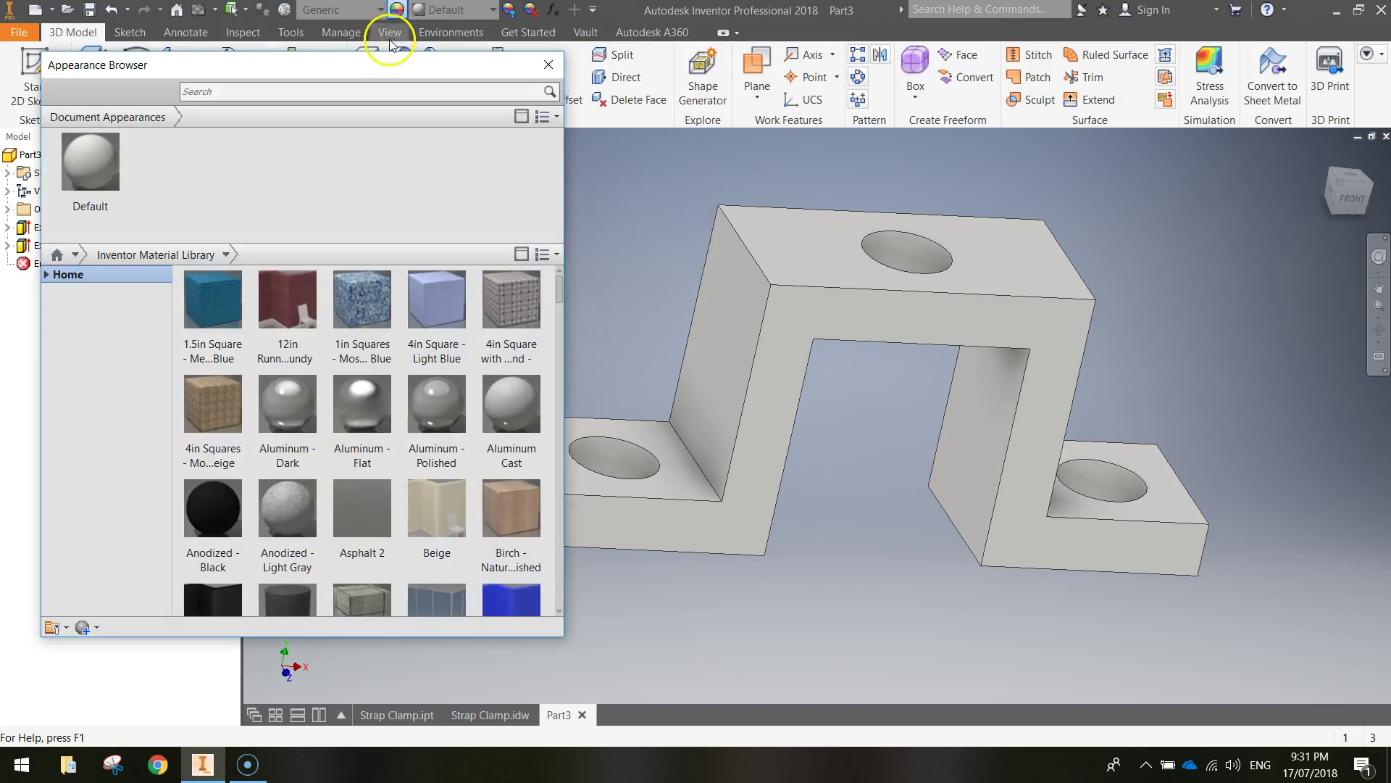
{"action": "left_click_drag", "start_coordinate": [380, 81], "coordinate": [371, 65]}
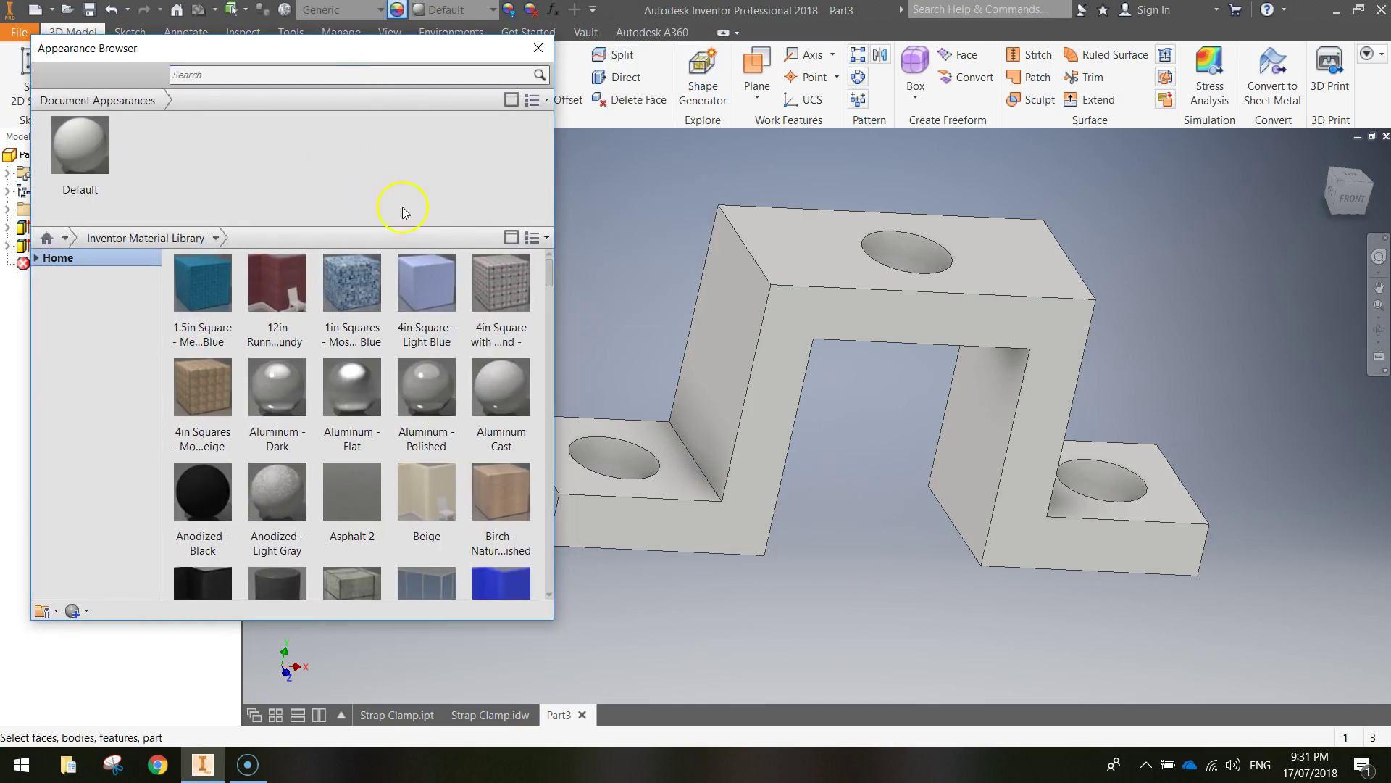
{"action": "left_click_drag", "start_coordinate": [548, 272], "coordinate": [544, 536]}
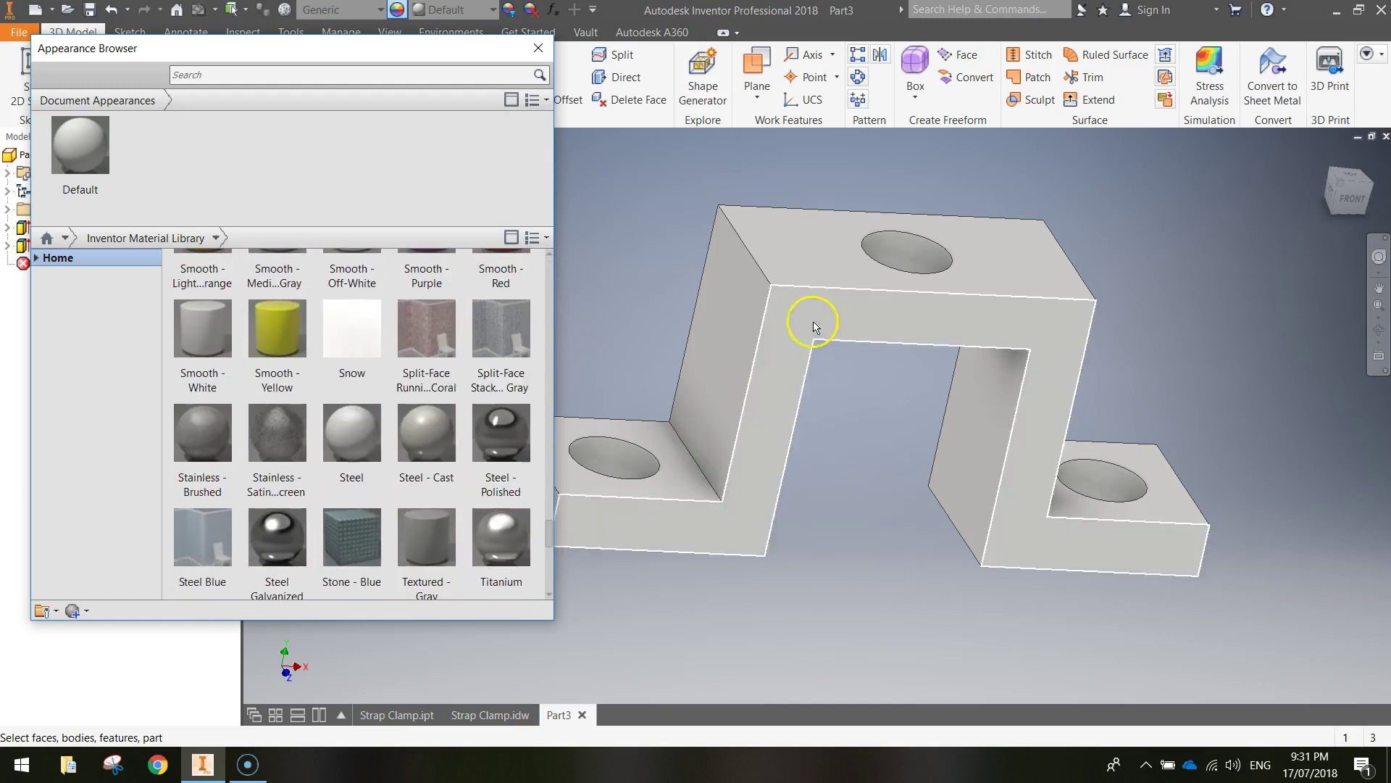
{"action": "left_click", "coordinate": [216, 75]}
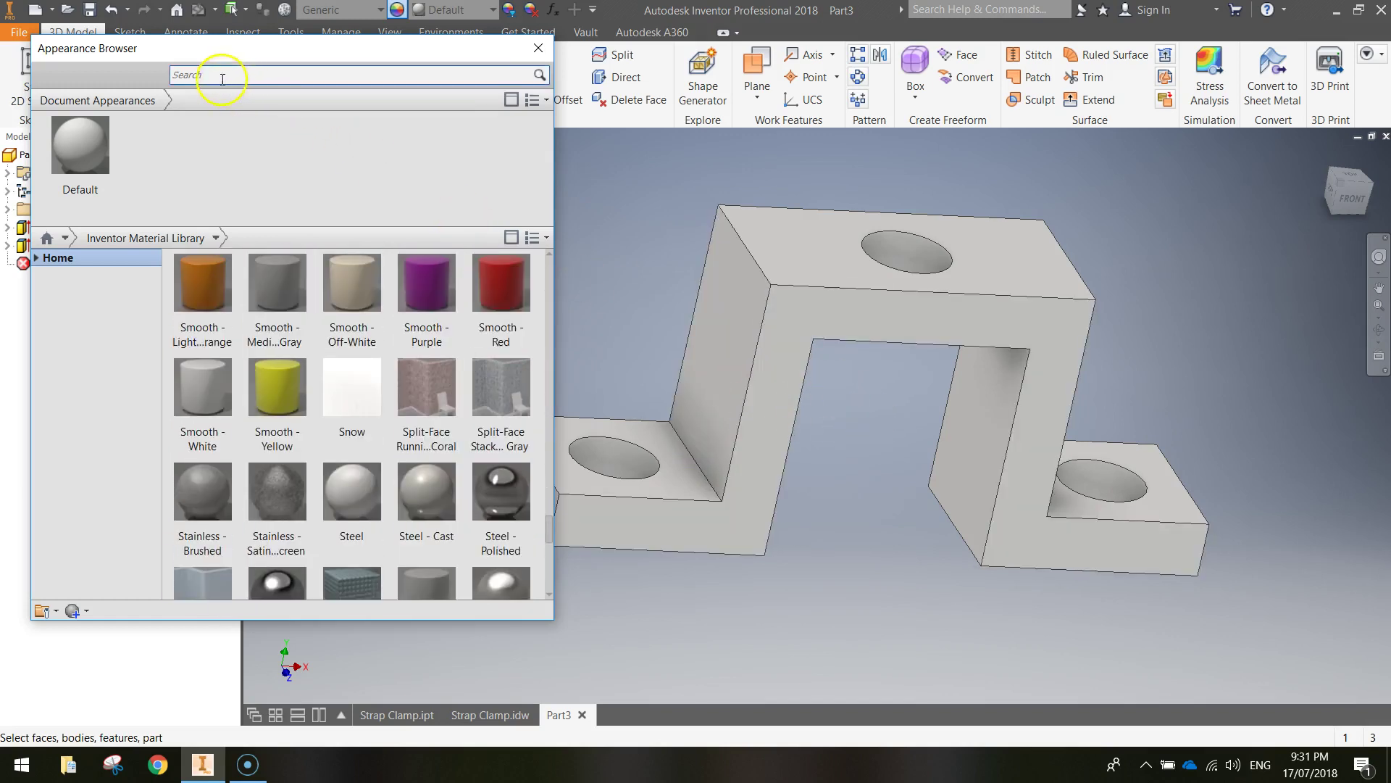
{"action": "type", "text": "s"}
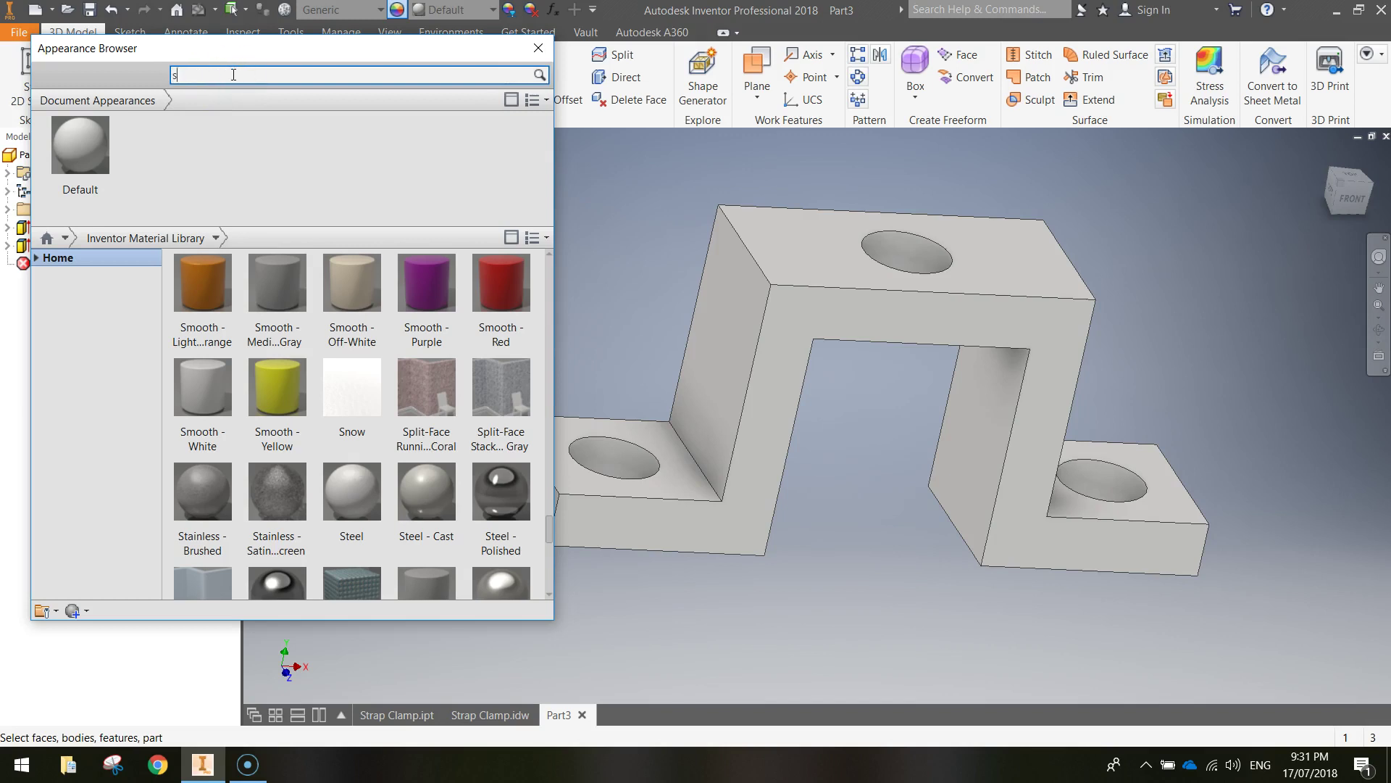
{"action": "type", "text": "teel"}
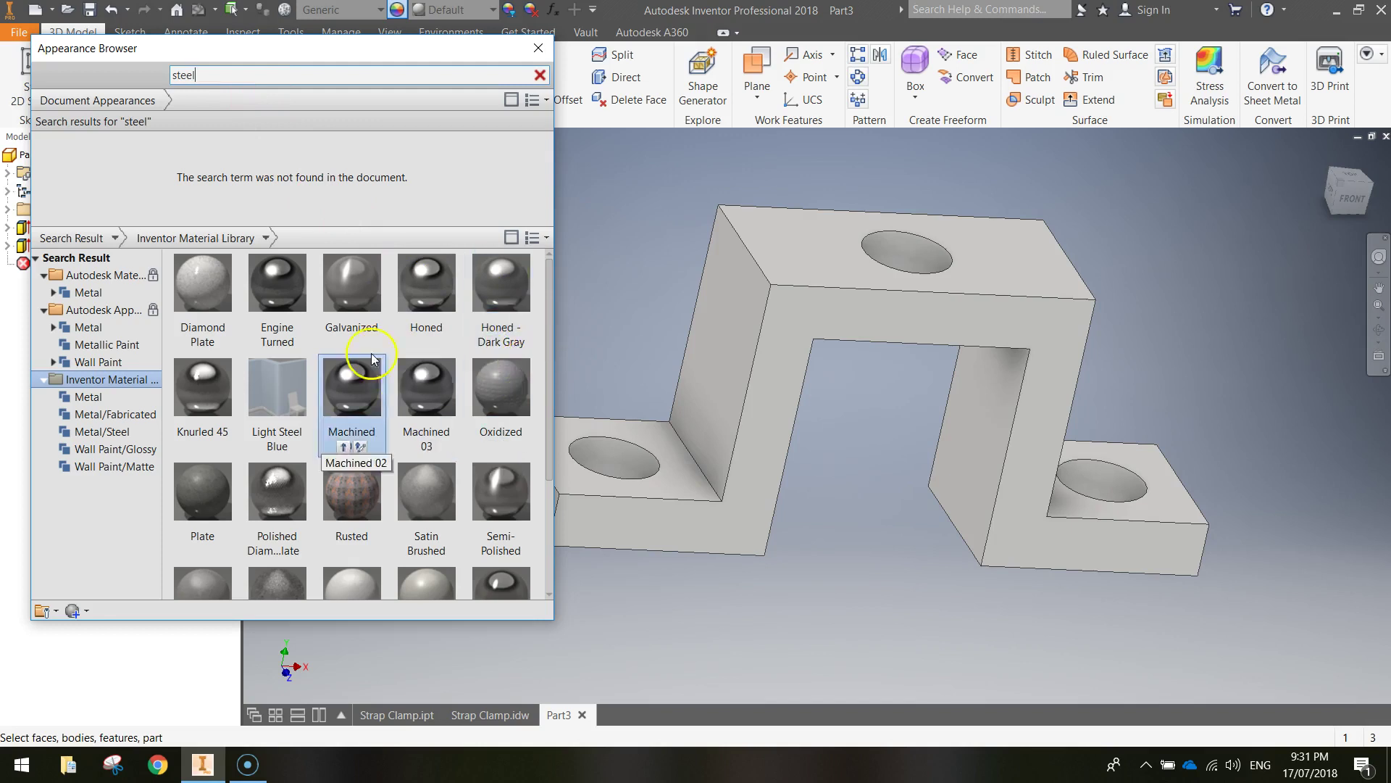
{"action": "left_click_drag", "start_coordinate": [546, 313], "coordinate": [558, 283]}
Apply the Steel - Polished appearance to the whole clamp and close the Appearance Browser
{"action": "left_click_drag", "start_coordinate": [1291, 661], "coordinate": [510, 143]}
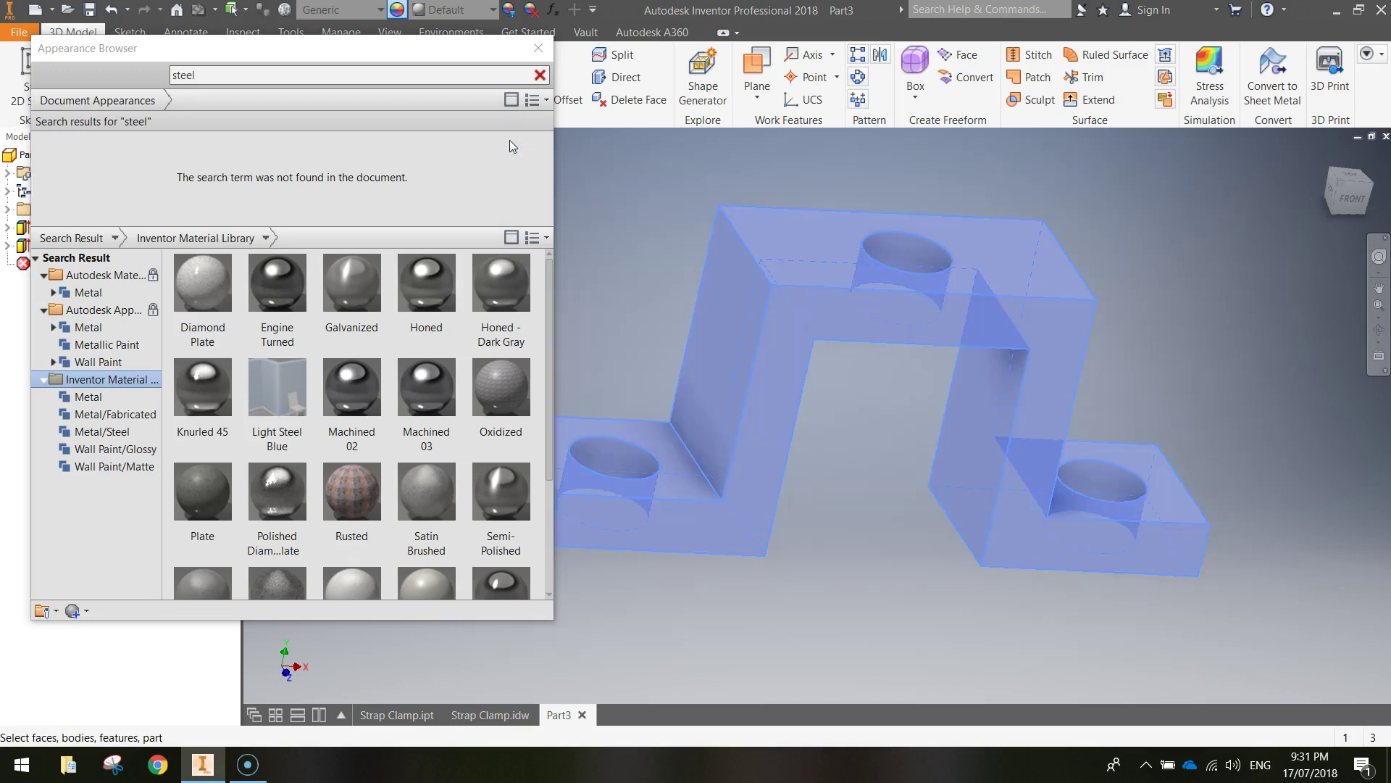
{"action": "left_click_drag", "start_coordinate": [547, 305], "coordinate": [553, 415]}
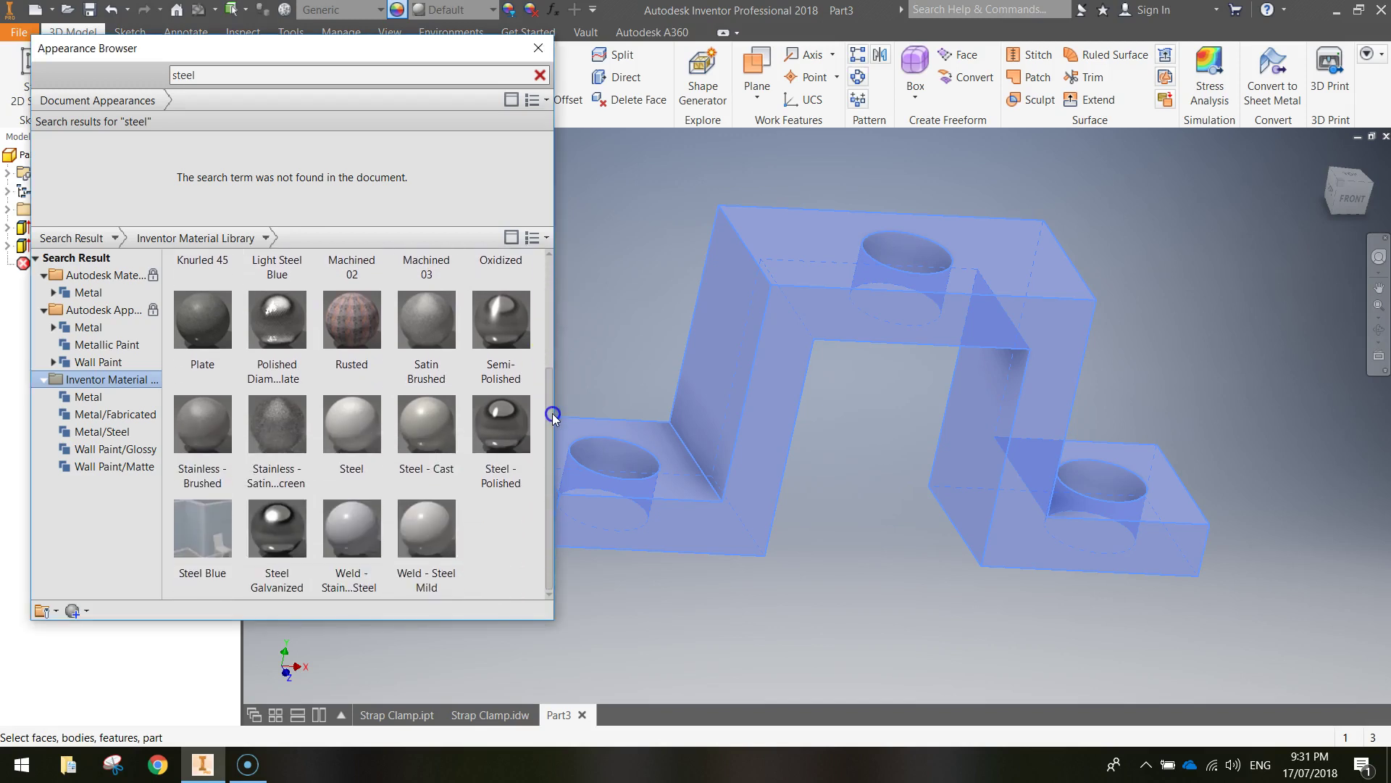
{"action": "left_click", "coordinate": [496, 412]}
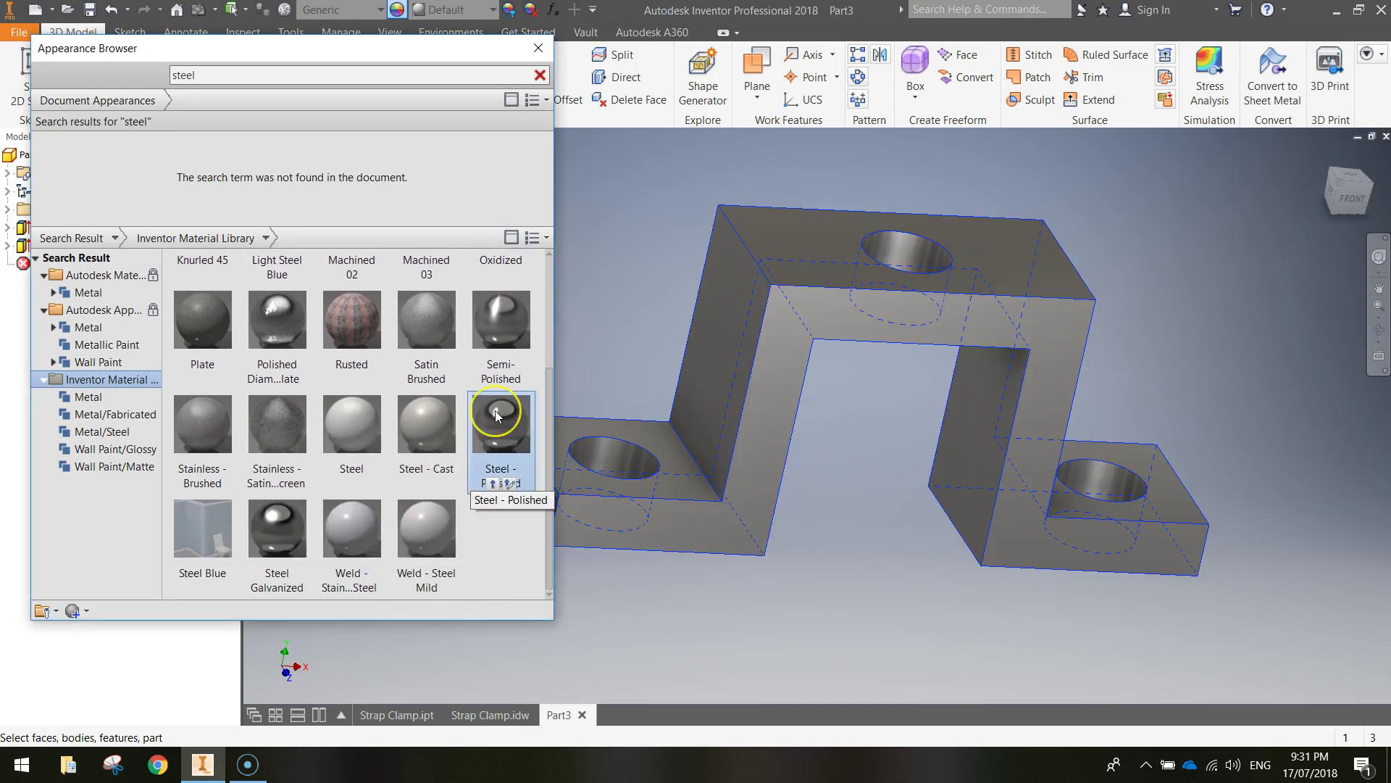
{"action": "left_click", "coordinate": [492, 478]}
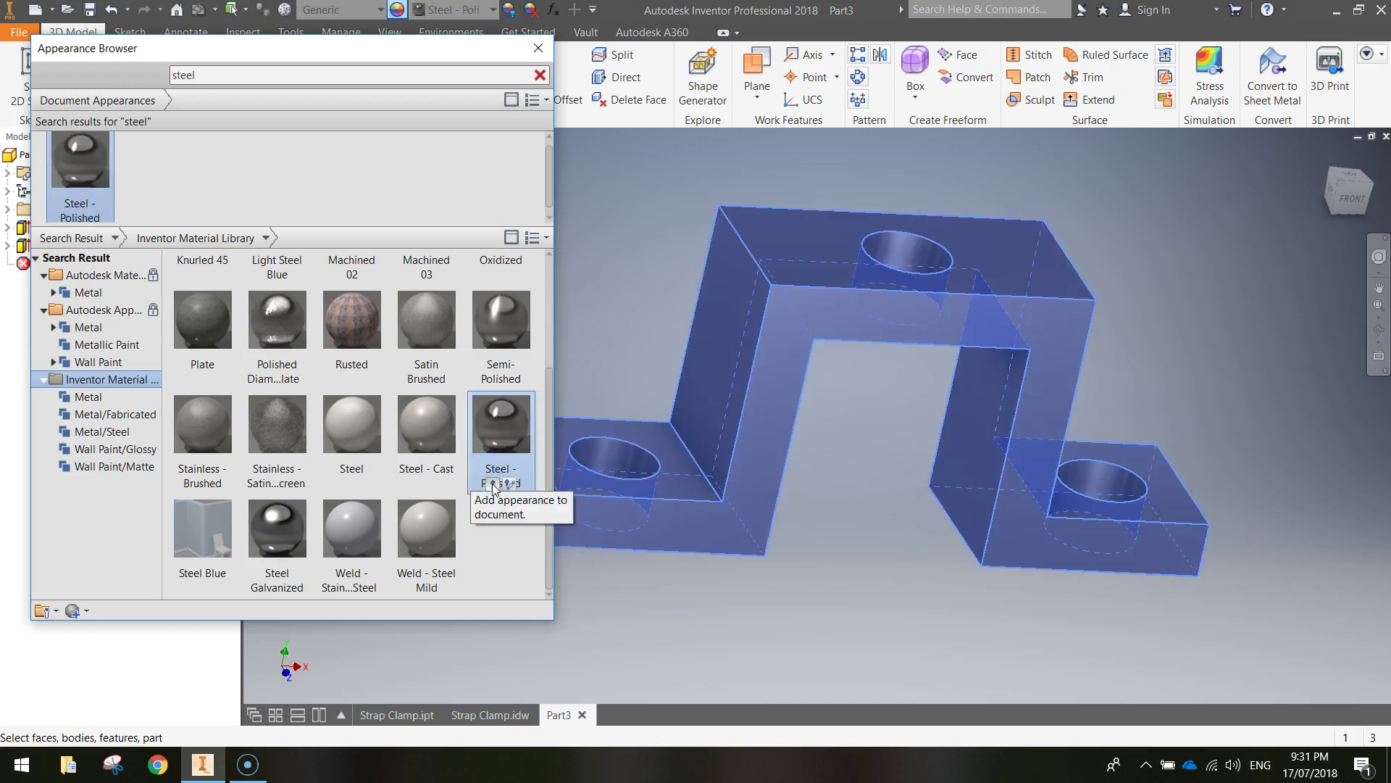
{"action": "left_click", "coordinate": [854, 480]}
{"action": "left_click", "coordinate": [915, 362]}
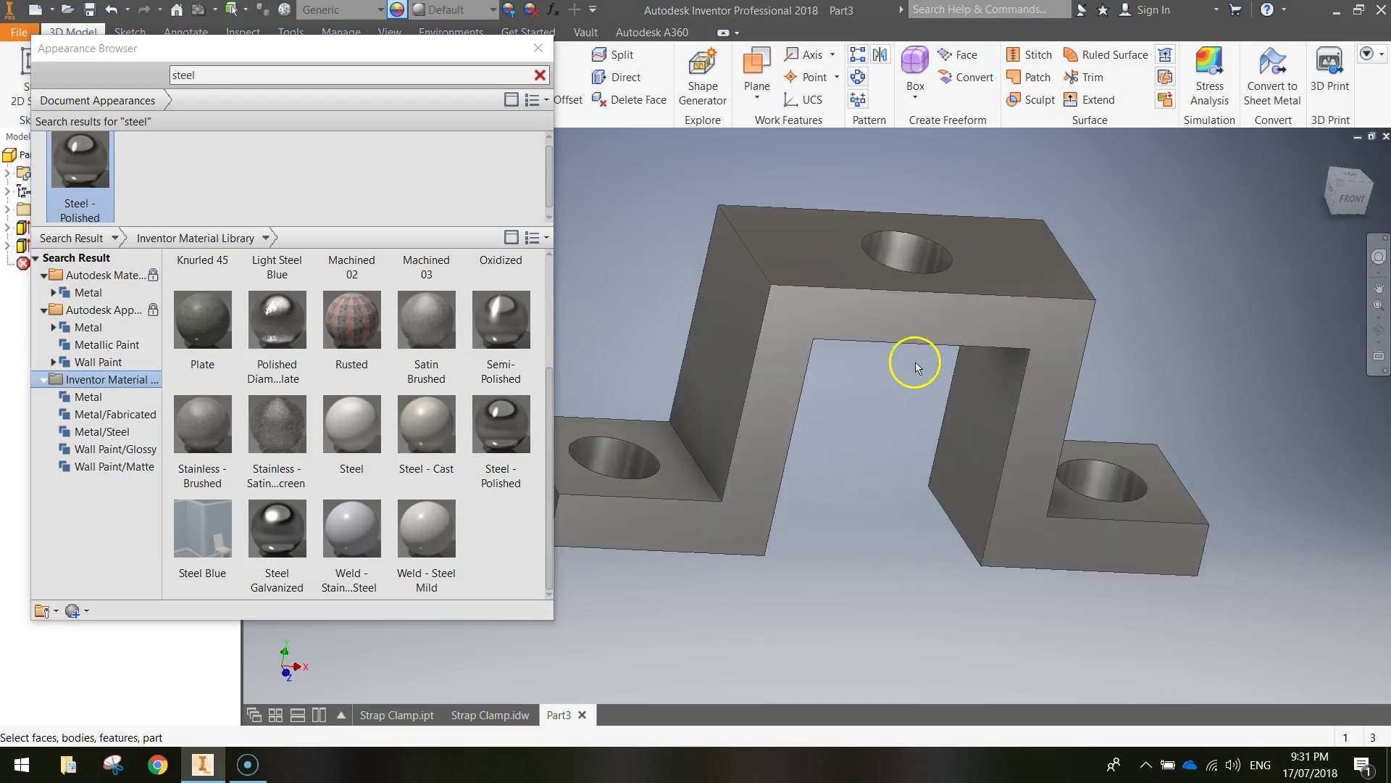
{"action": "left_click", "coordinate": [538, 49]}
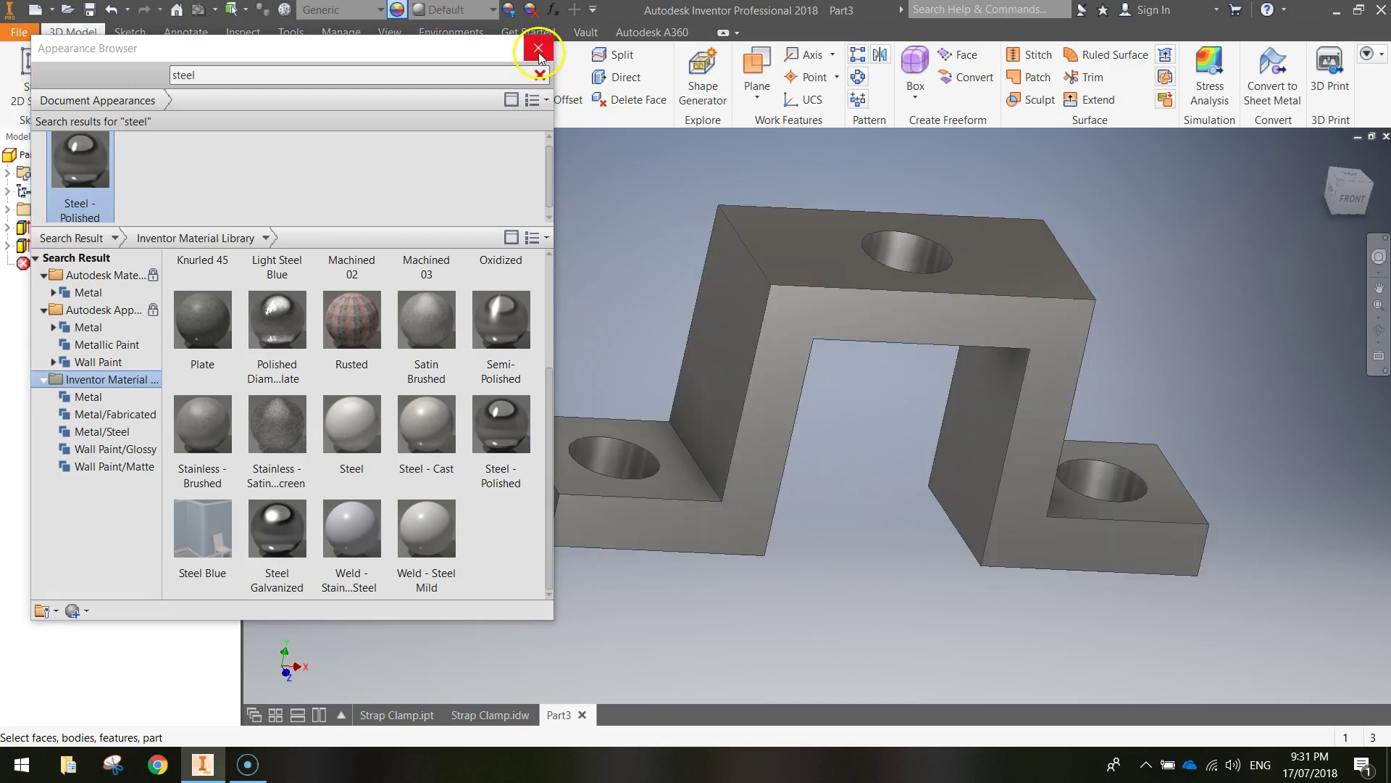
{"action": "middle_click_drag", "start_coordinate": [624, 232], "coordinate": [898, 308], "text": "shift"}
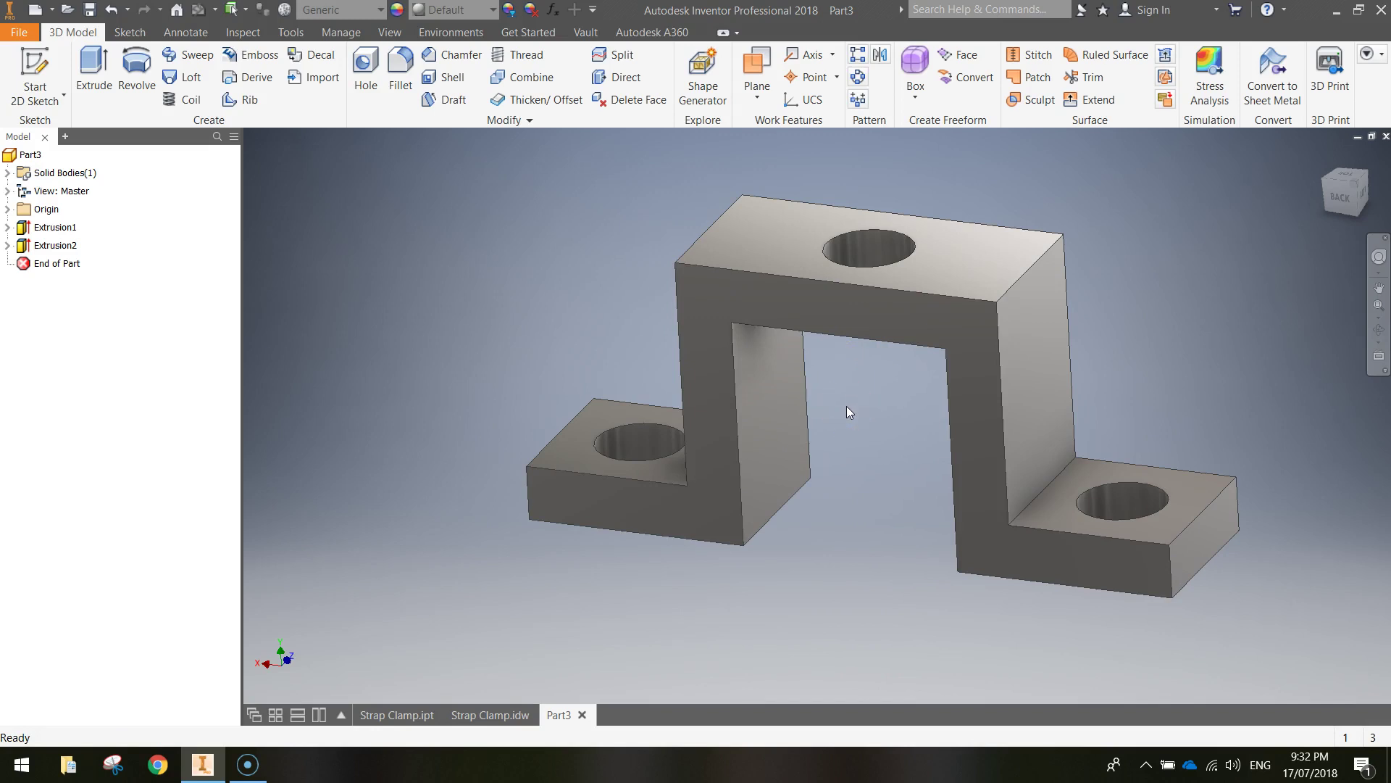
{"action": "left_click", "coordinate": [808, 419]}
Close the reference drawing Strap Clamp.idw and the part Strap Clamp.ipt without saving changes
{"action": "left_click", "coordinate": [511, 715]}
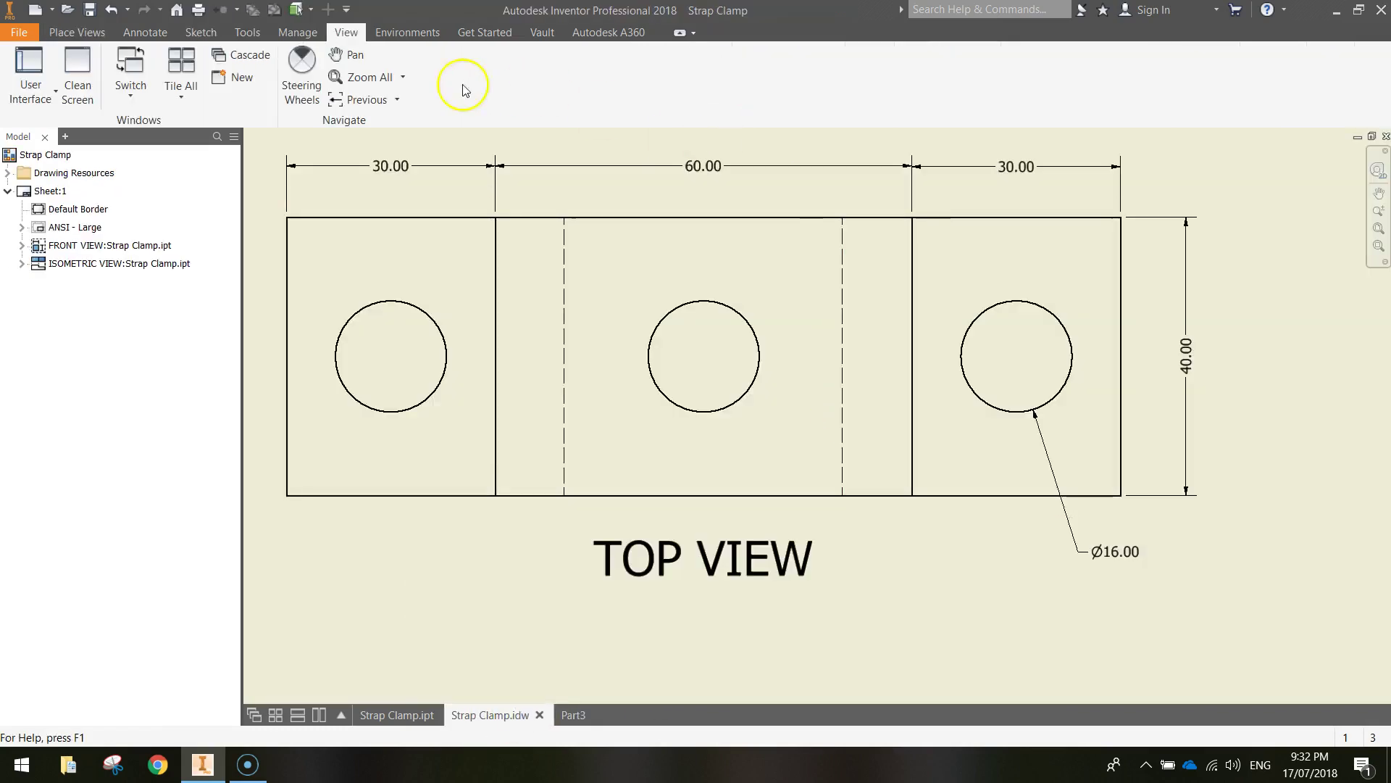
{"action": "left_click", "coordinate": [369, 76]}
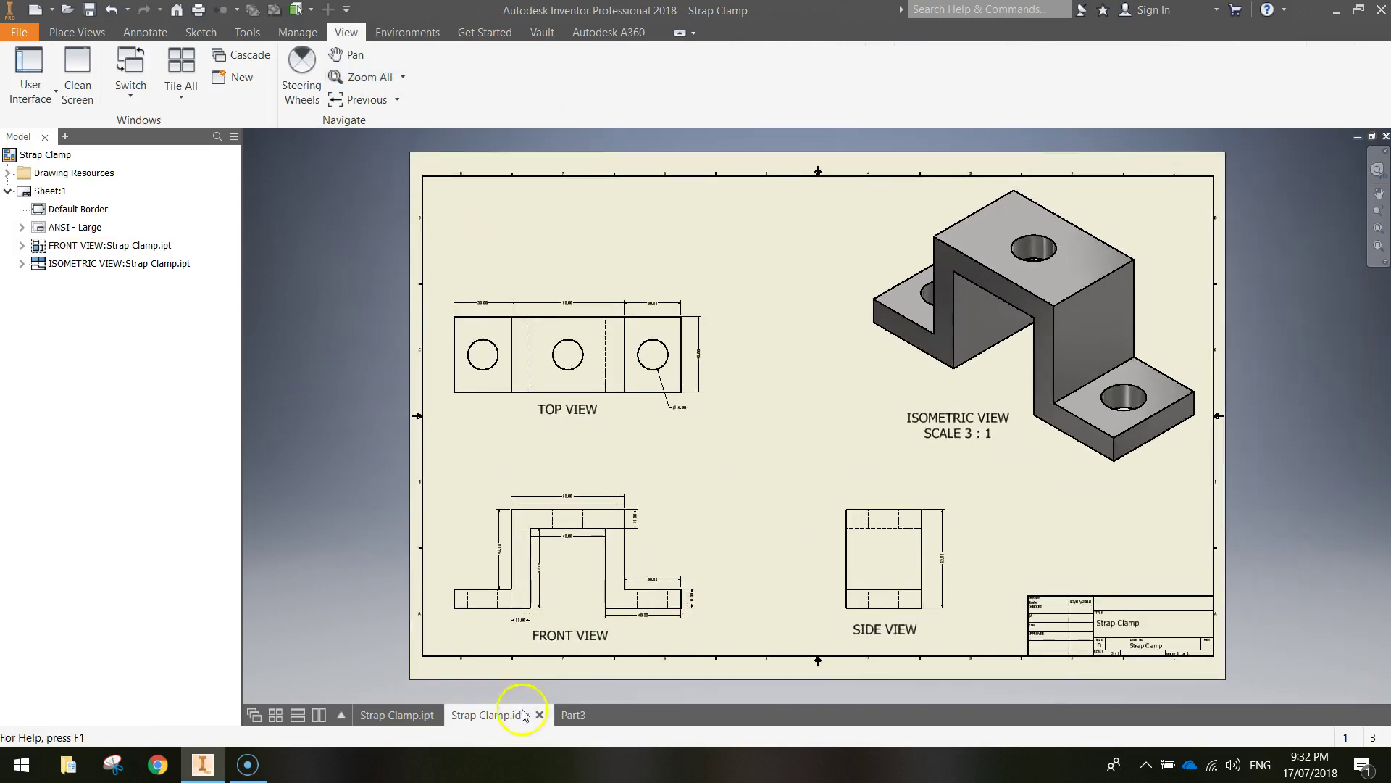
{"action": "left_click", "coordinate": [540, 715]}
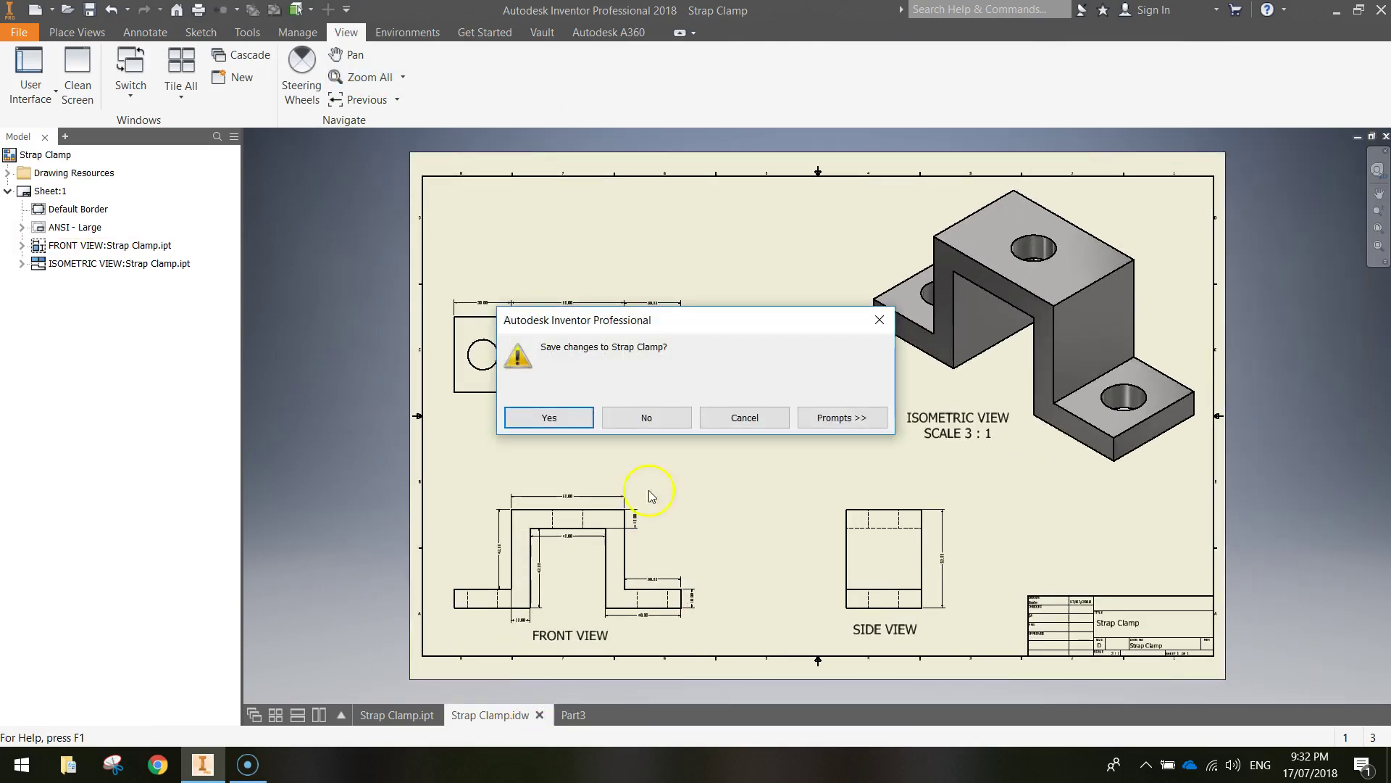
{"action": "left_click", "coordinate": [643, 415]}
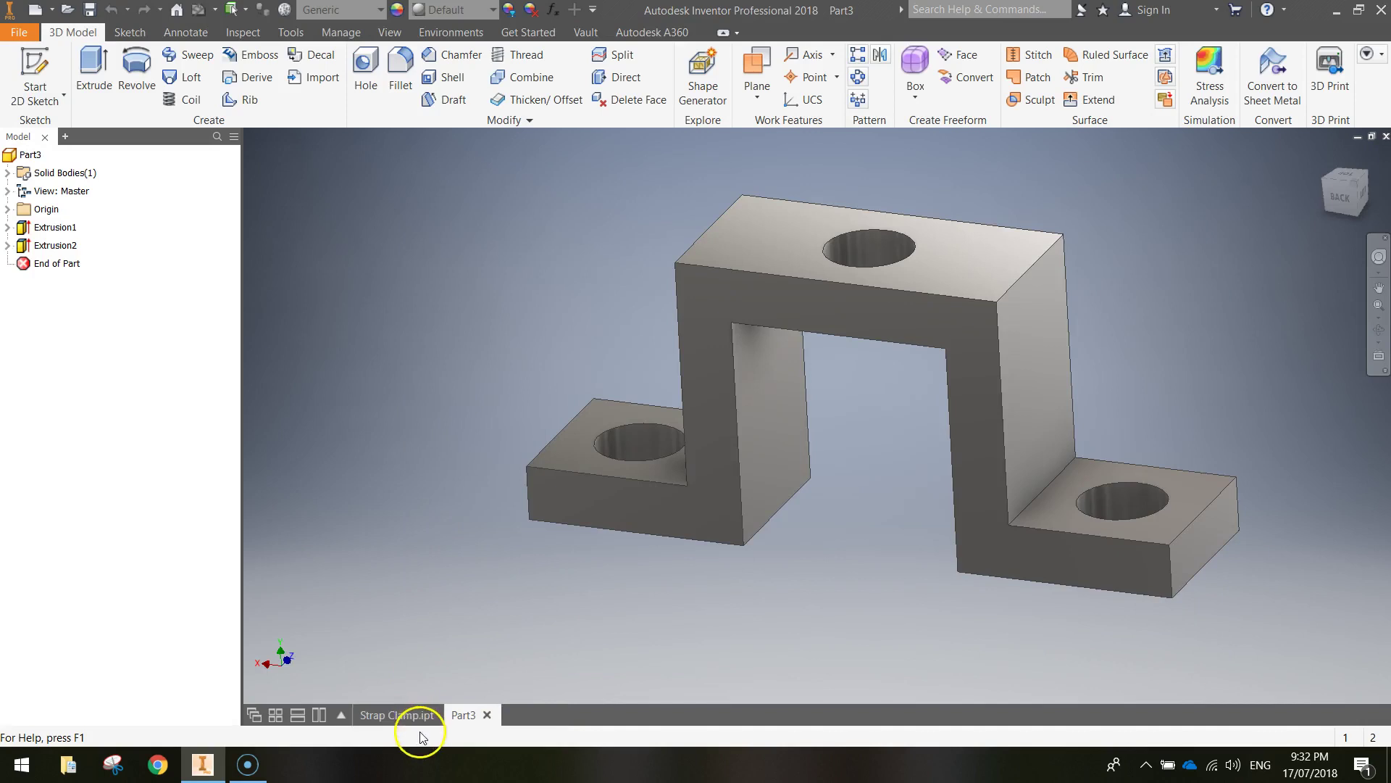
{"action": "left_click", "coordinate": [412, 714]}
{"action": "left_click", "coordinate": [449, 715]}
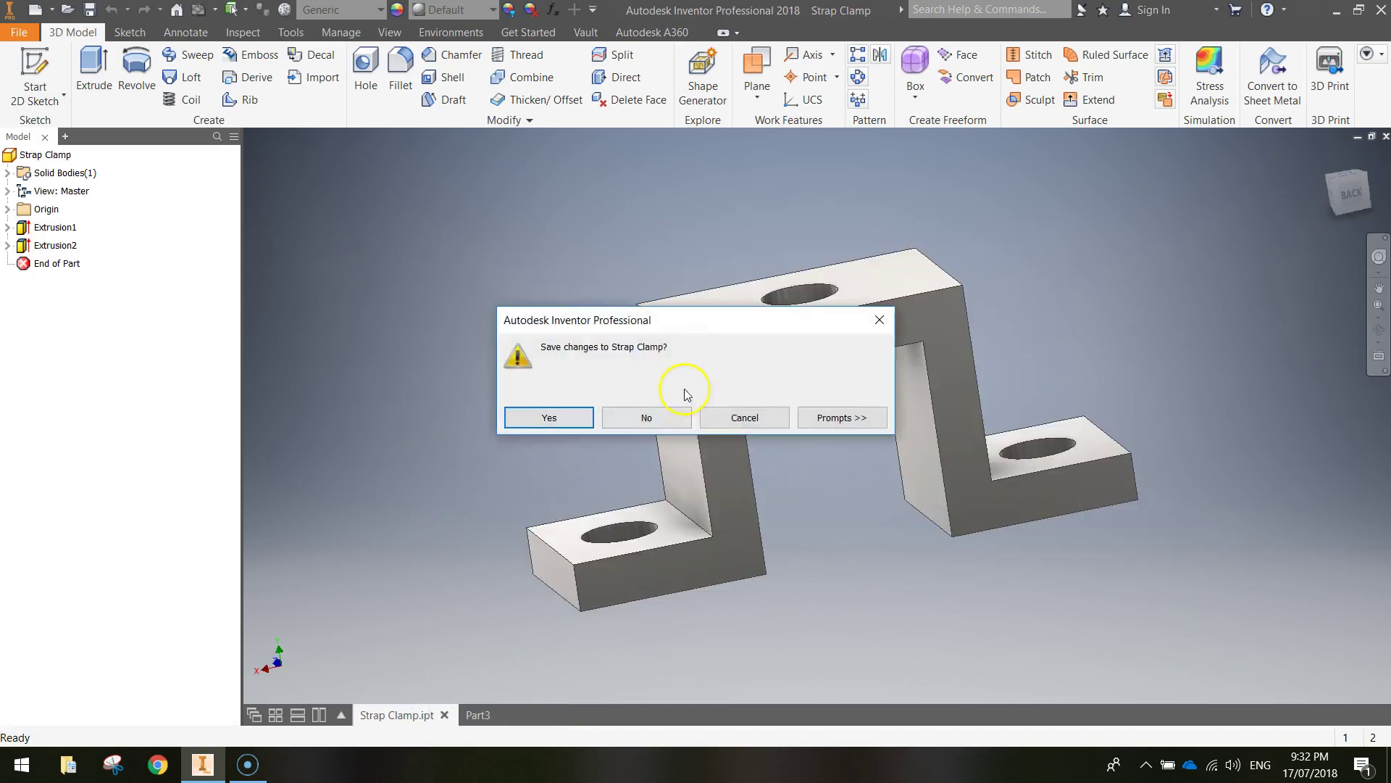
{"action": "left_click", "coordinate": [644, 415]}
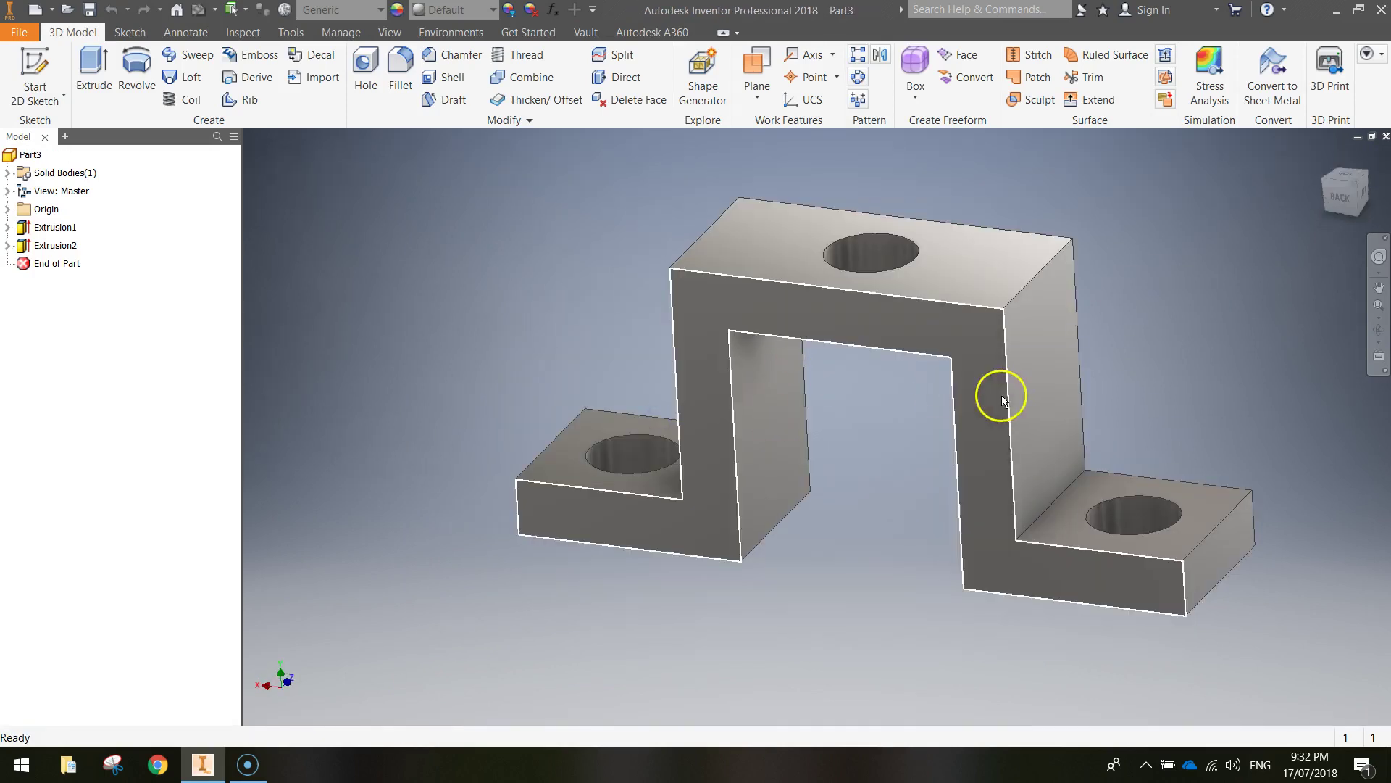
Create a new drawing from the metric ANSI (mm).idw template
{"action": "middle_click_drag", "start_coordinate": [1007, 335], "coordinate": [1115, 336], "text": "shift"}
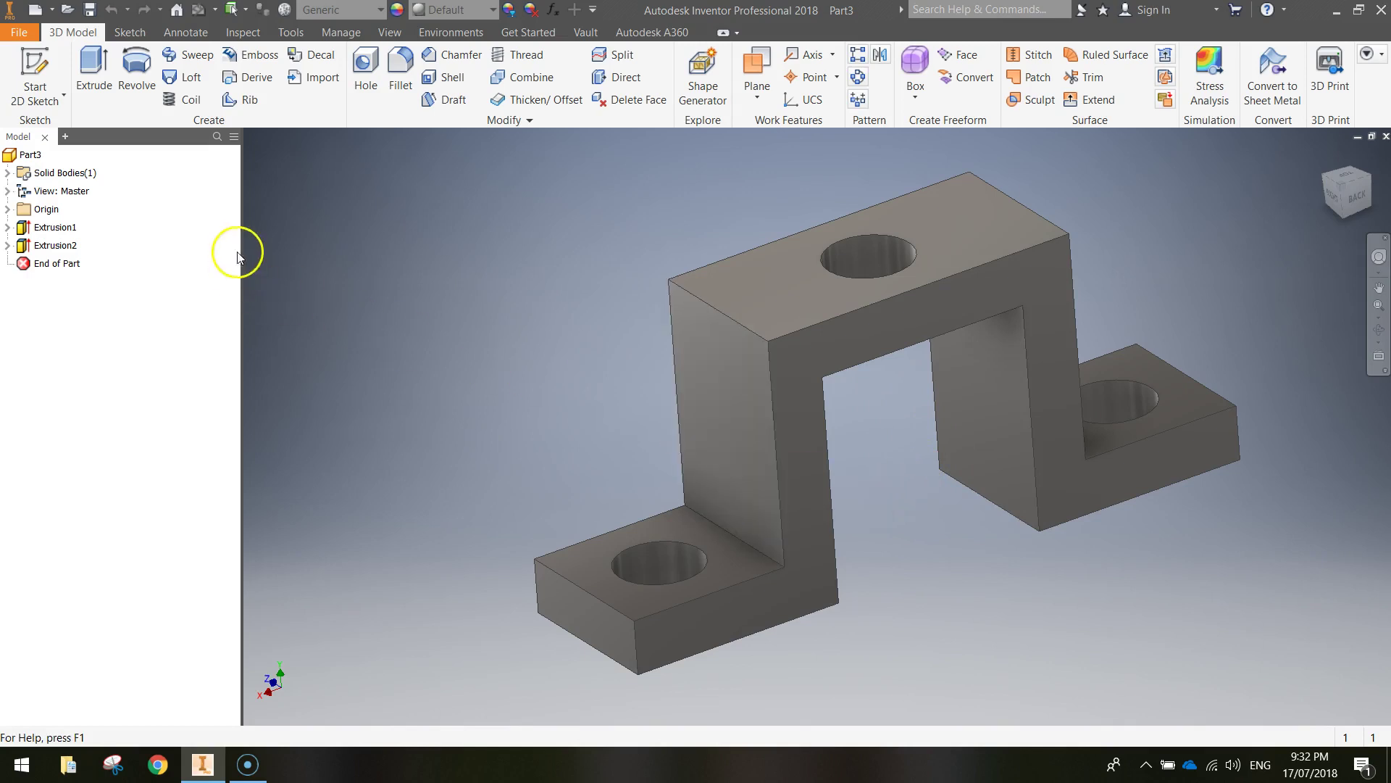
{"action": "left_click", "coordinate": [27, 32]}
{"action": "left_click", "coordinate": [74, 100]}
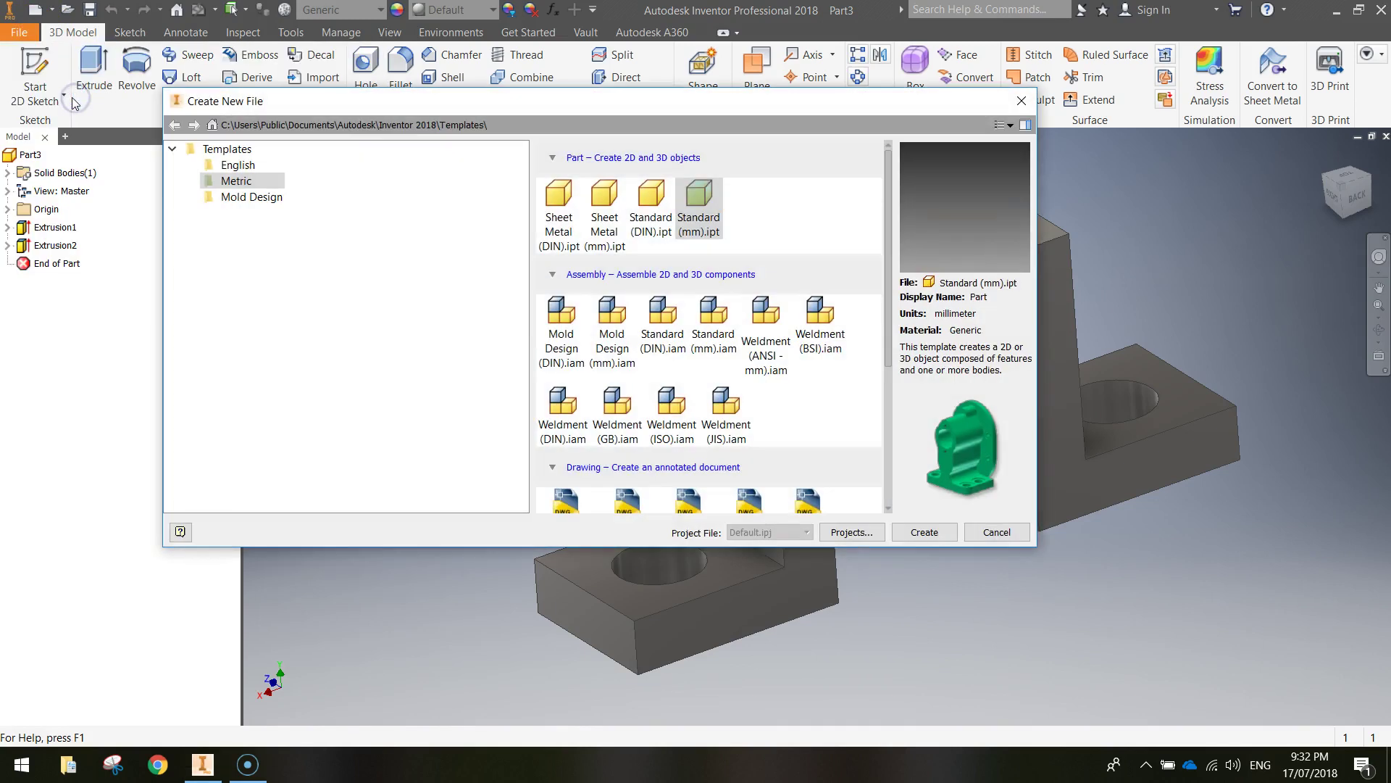
{"action": "left_click", "coordinate": [227, 182]}
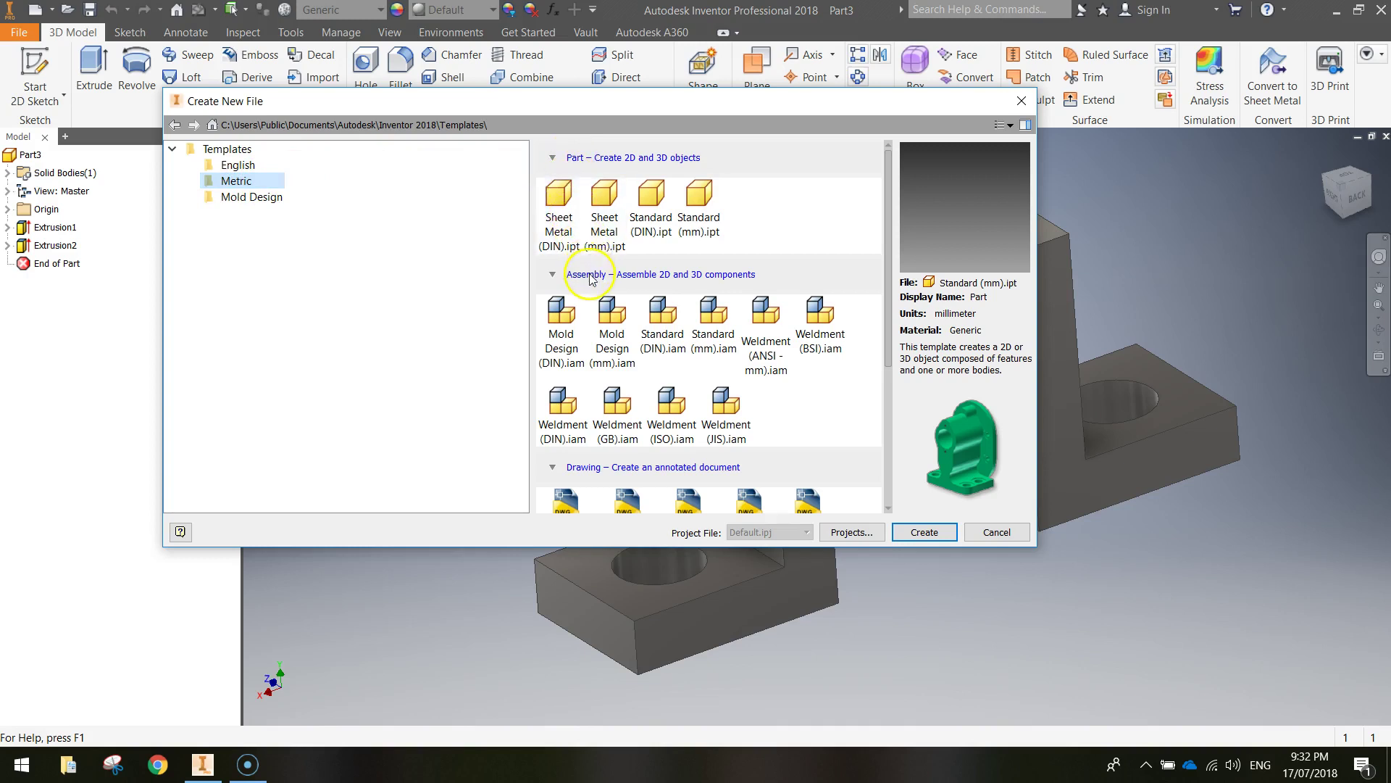
{"action": "left_click_drag", "start_coordinate": [889, 274], "coordinate": [889, 398]}
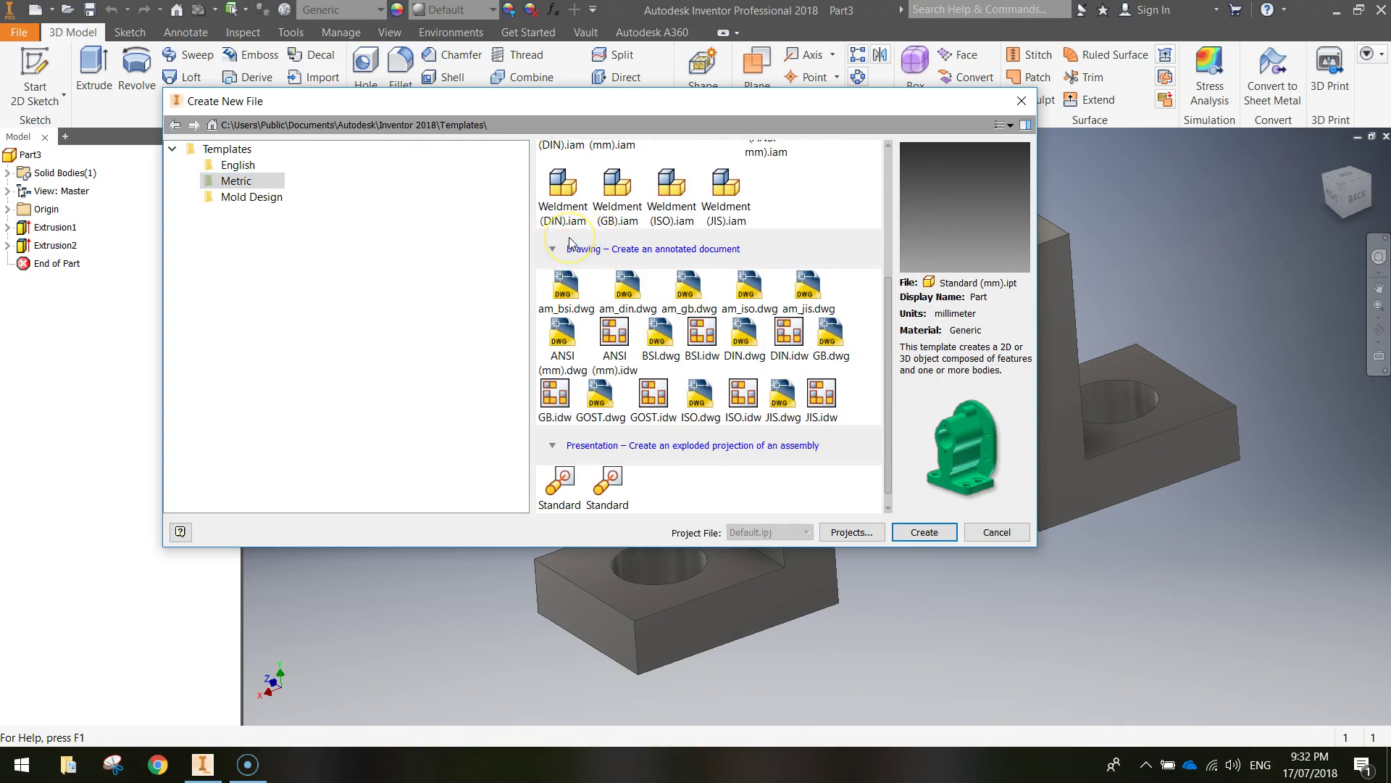
{"action": "left_click", "coordinate": [613, 332]}
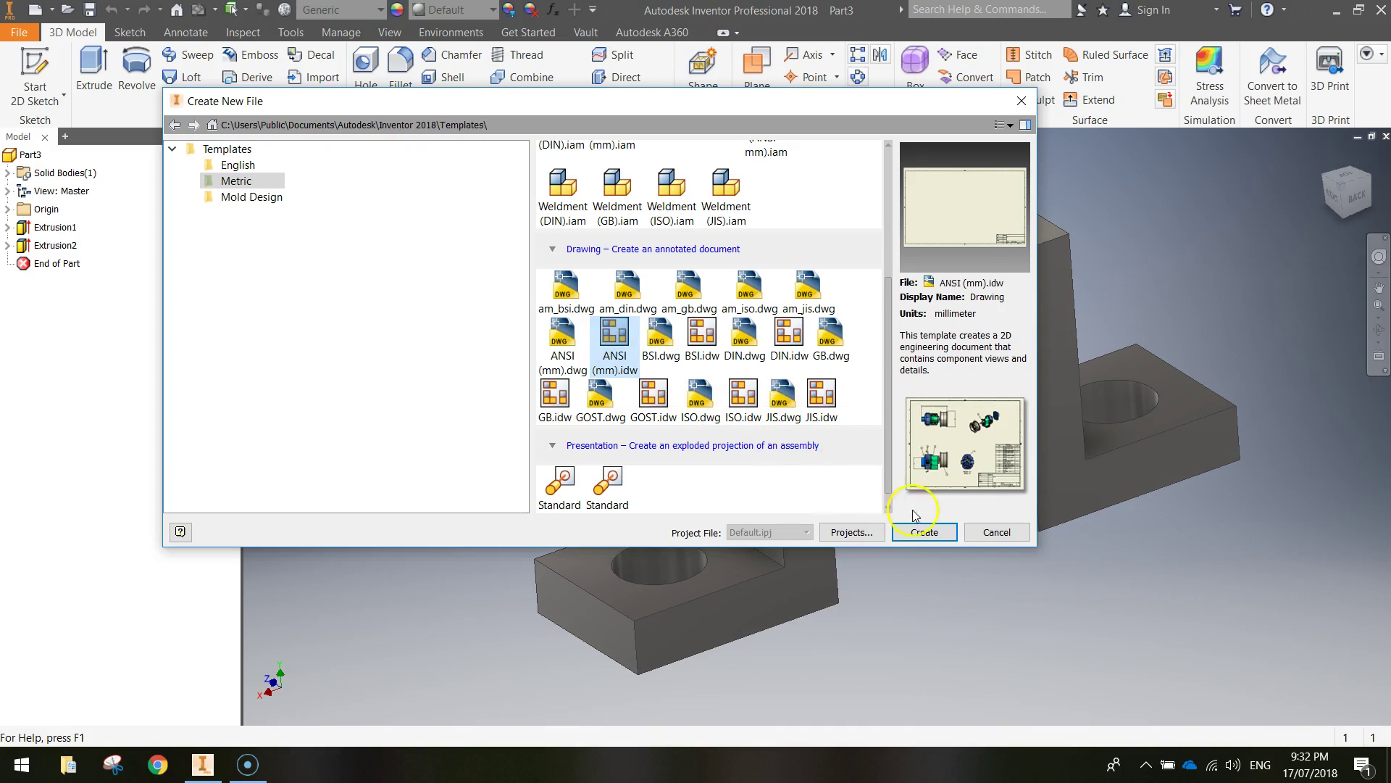
{"action": "left_click", "coordinate": [924, 532]}
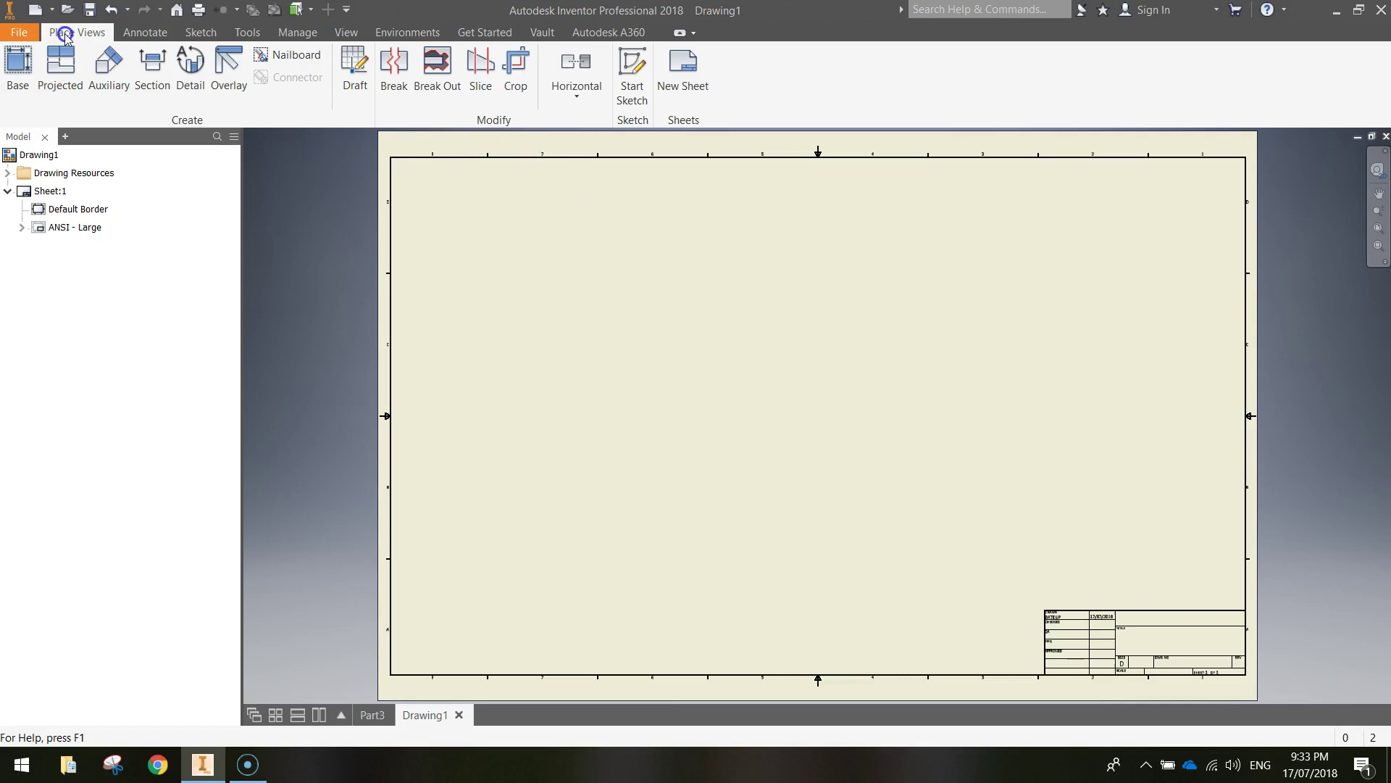
Place a 2:1 front base view of the clamp with projected top, side and isometric views
{"action": "left_click", "coordinate": [18, 65]}
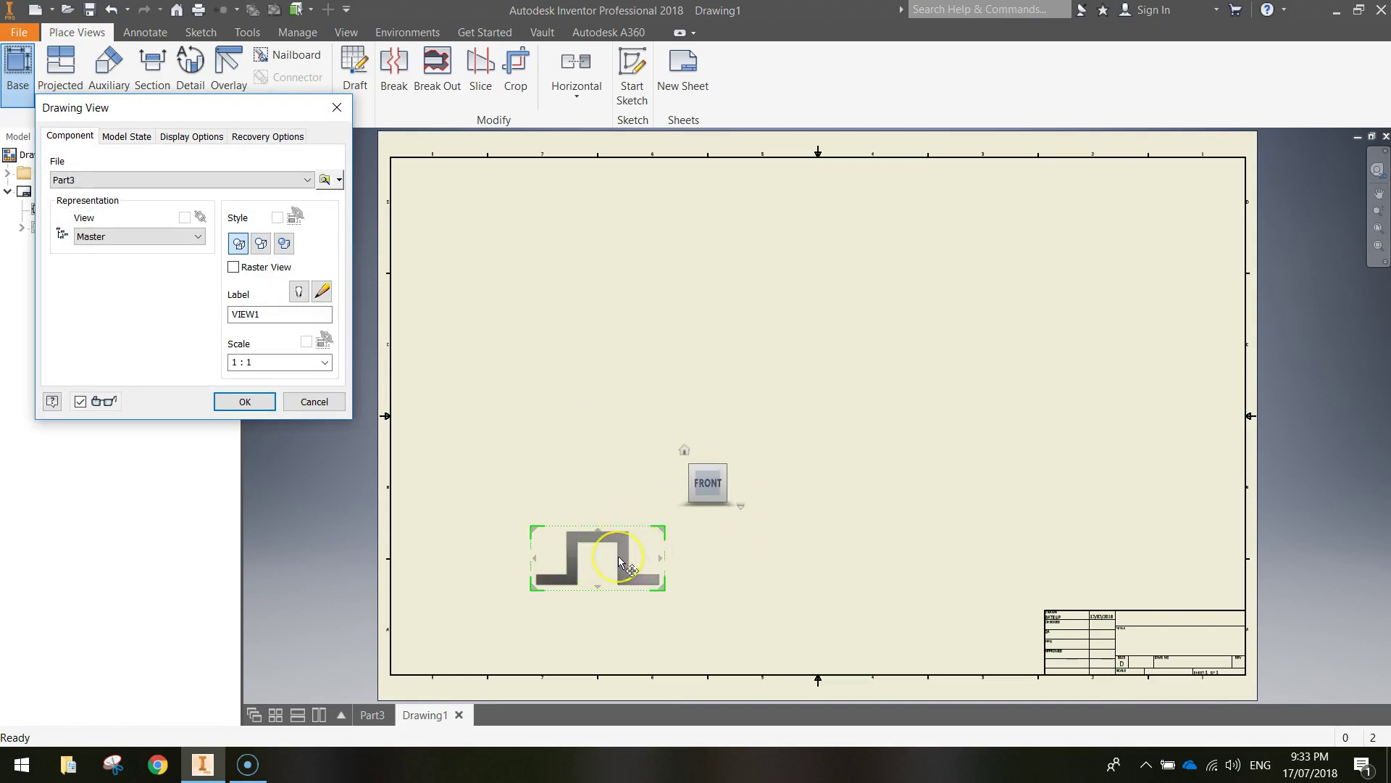
{"action": "left_click", "coordinate": [325, 363]}
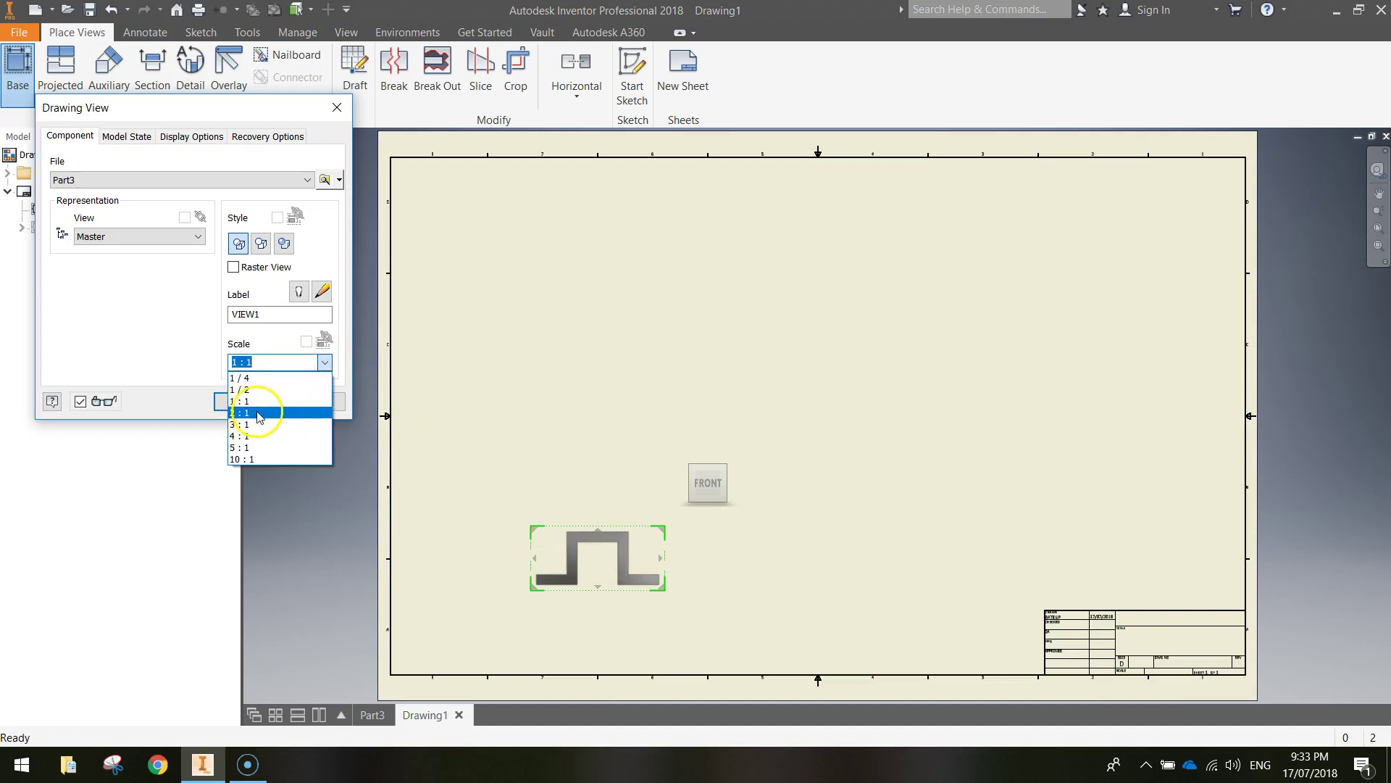
{"action": "left_click", "coordinate": [260, 413]}
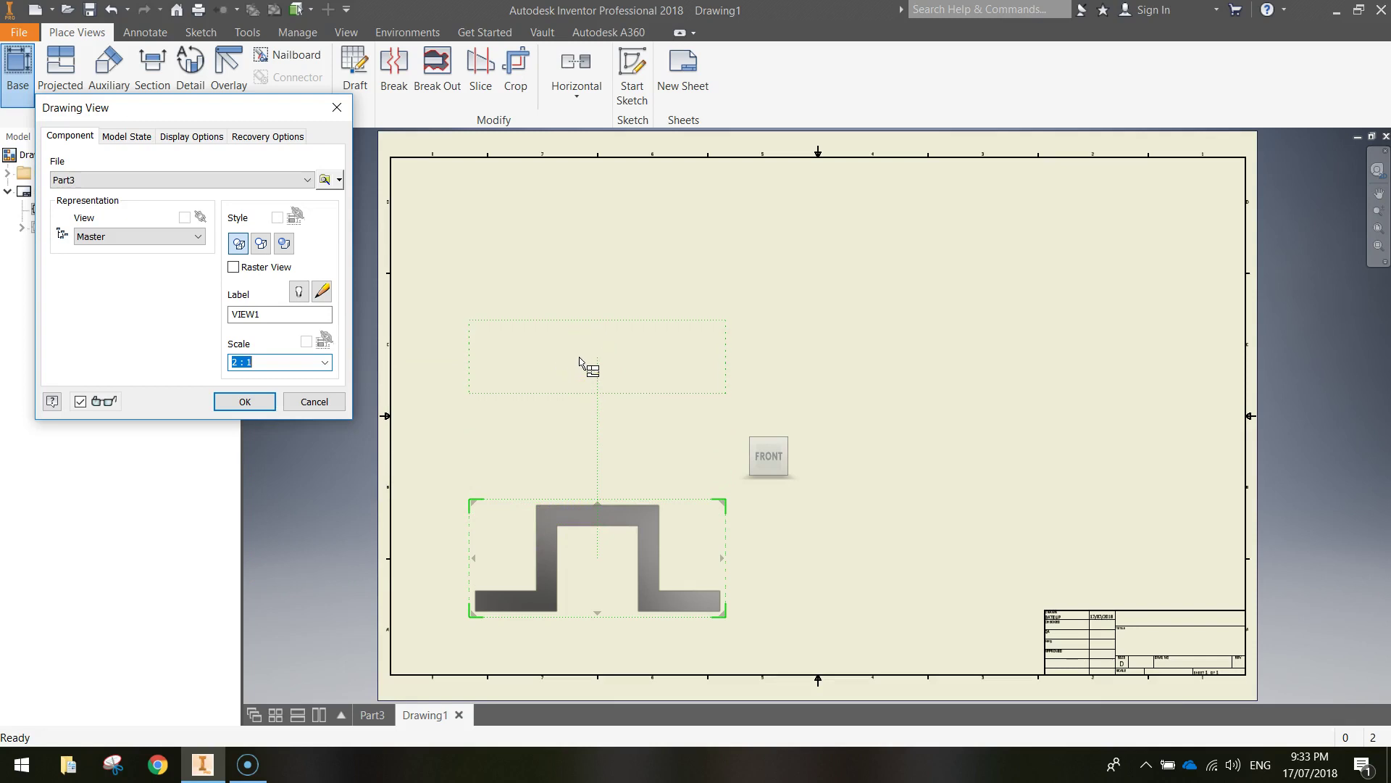
{"action": "left_click", "coordinate": [581, 359]}
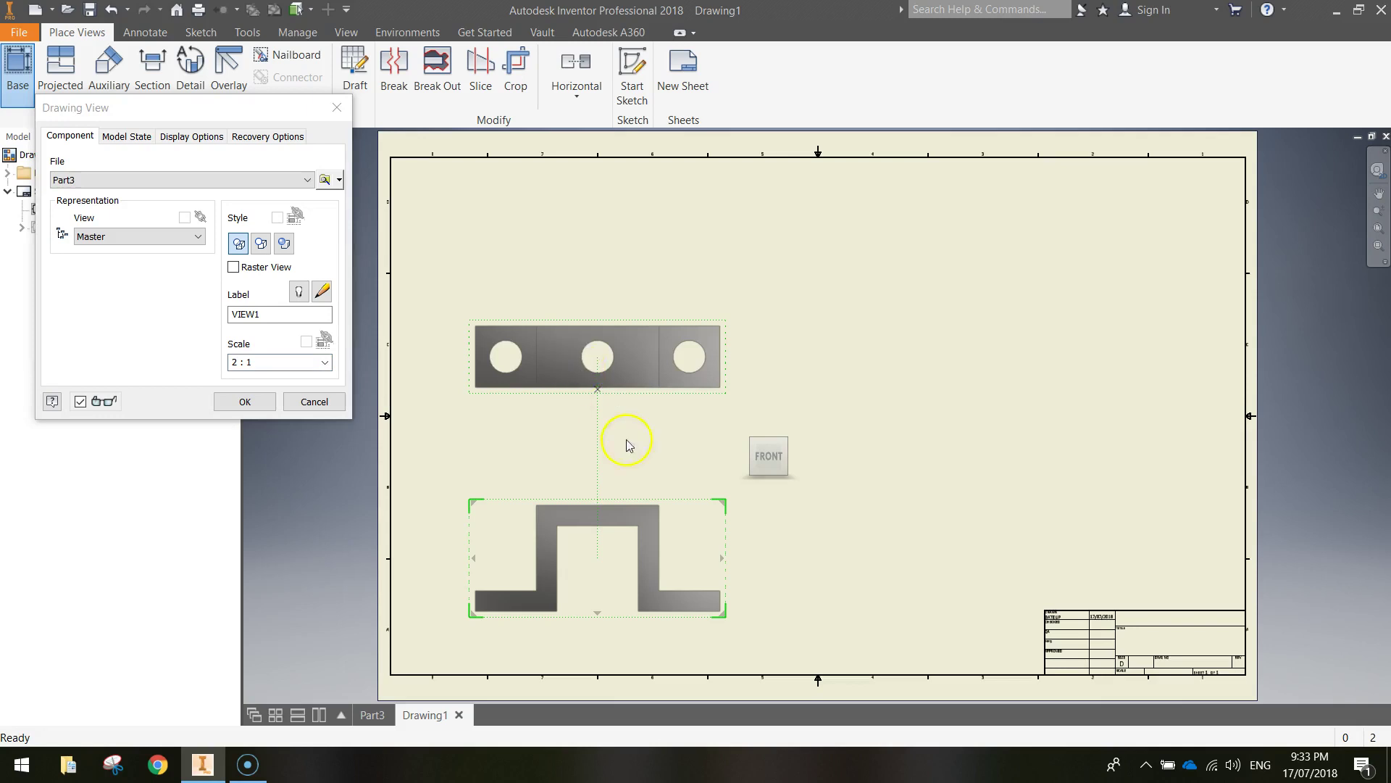
{"action": "left_click", "coordinate": [898, 579]}
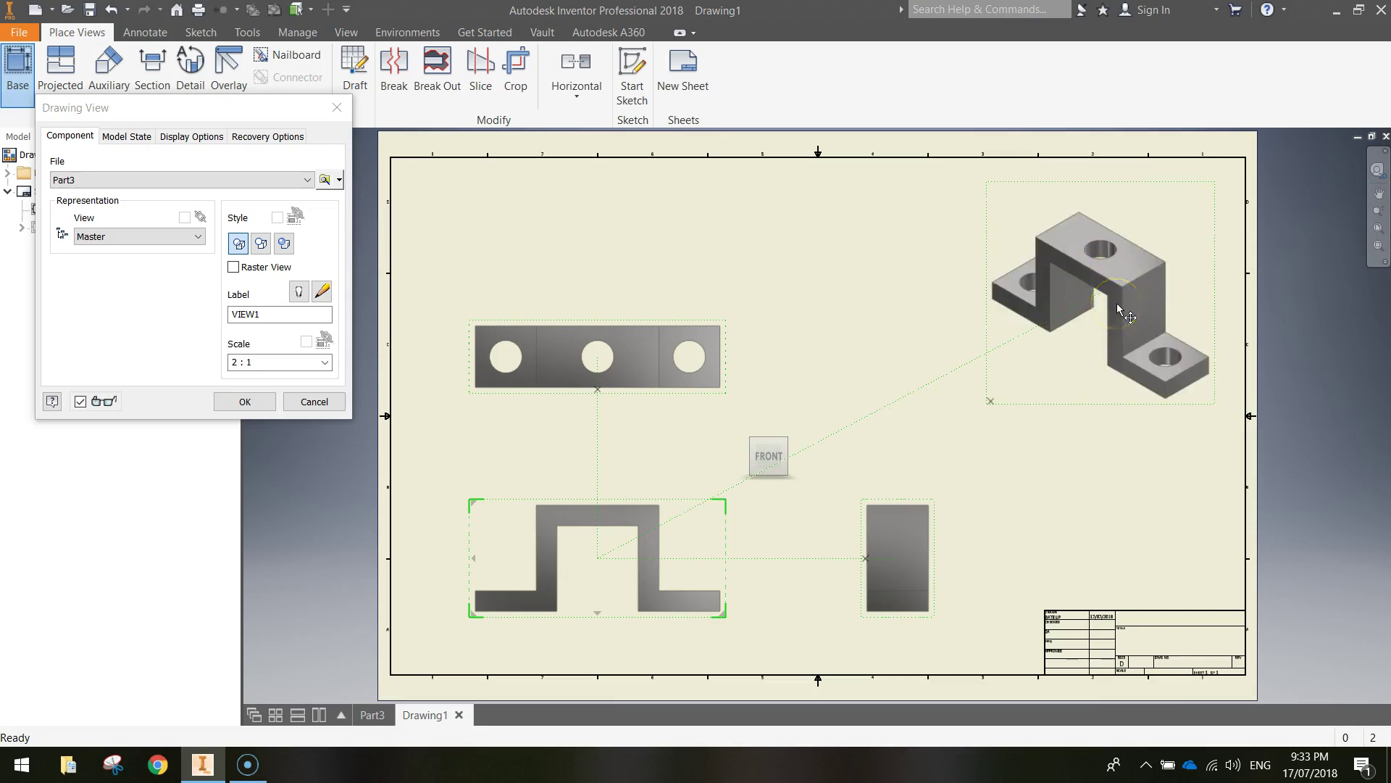
{"action": "left_click", "coordinate": [246, 403]}
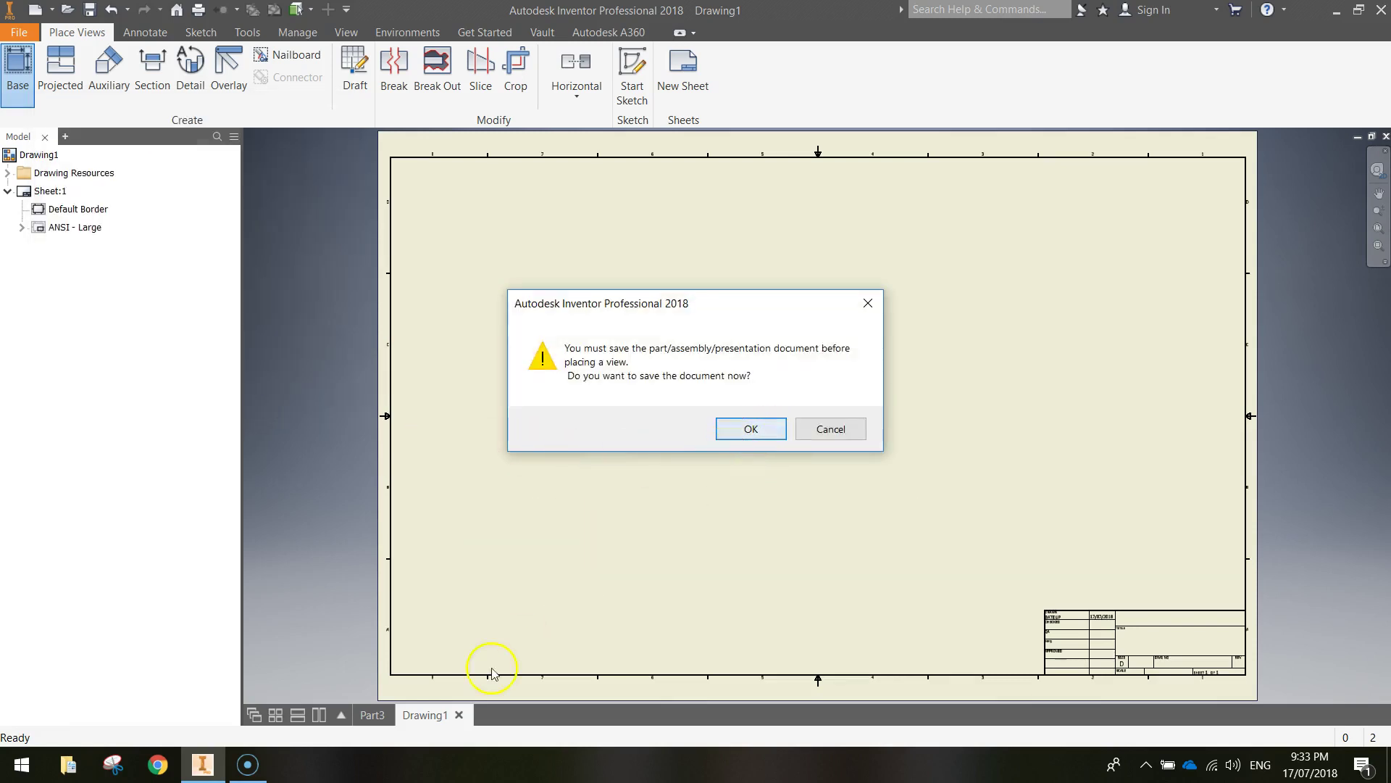
Save the clamp part in Documents as Strap Clamp so its drawing views can be placed
{"action": "left_click", "coordinate": [758, 429]}
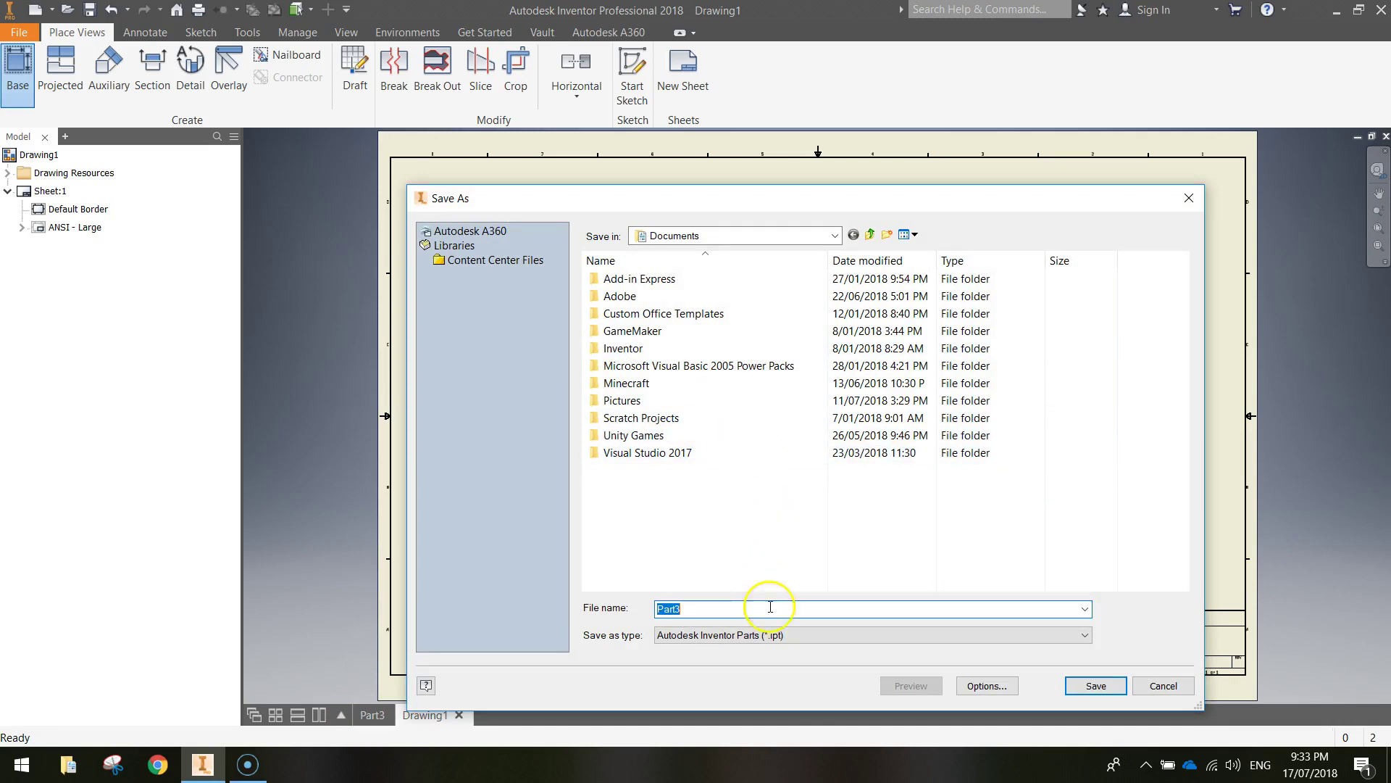
{"action": "type", "text": "Strap Clamp"}
{"action": "left_click", "coordinate": [1068, 679]}
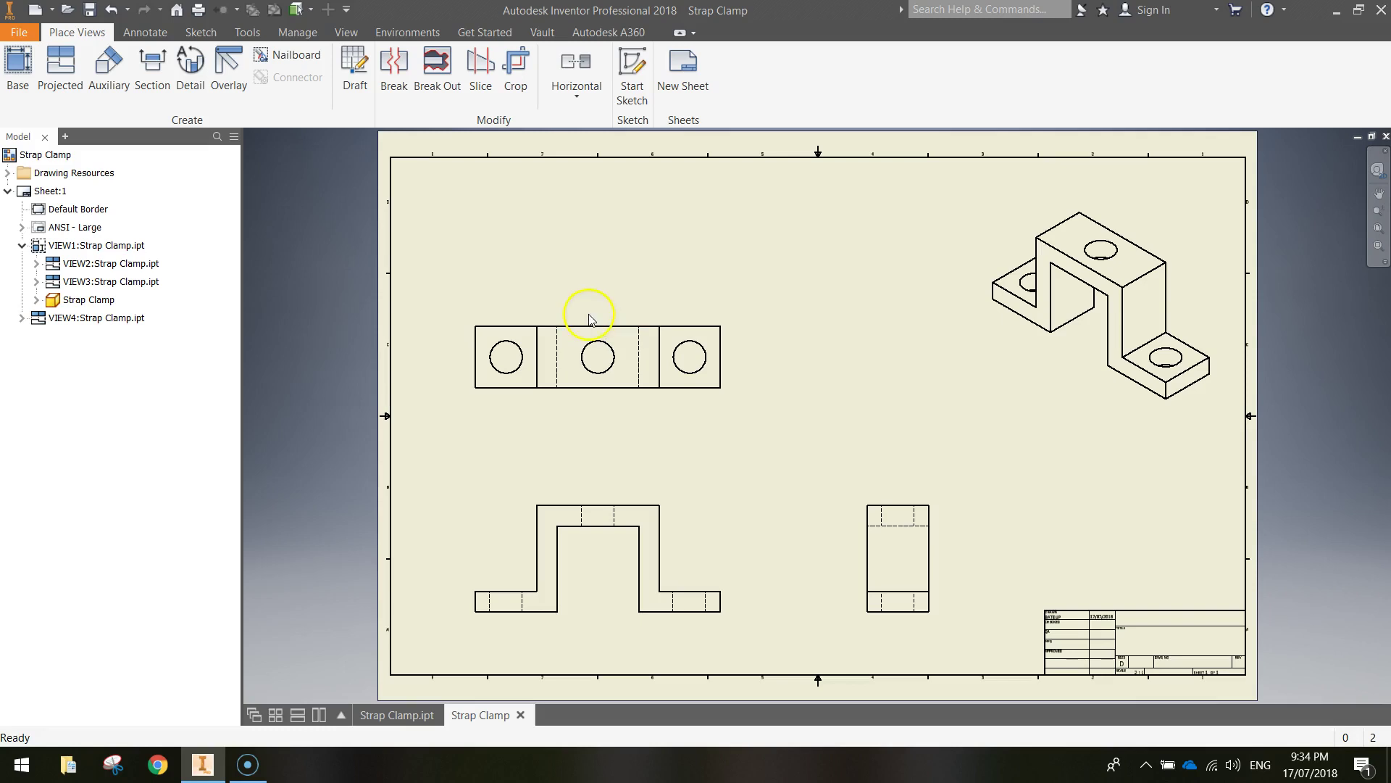
Change the front view's label to FRONT VIEW and make the label visible
{"action": "left_click", "coordinate": [616, 446]}
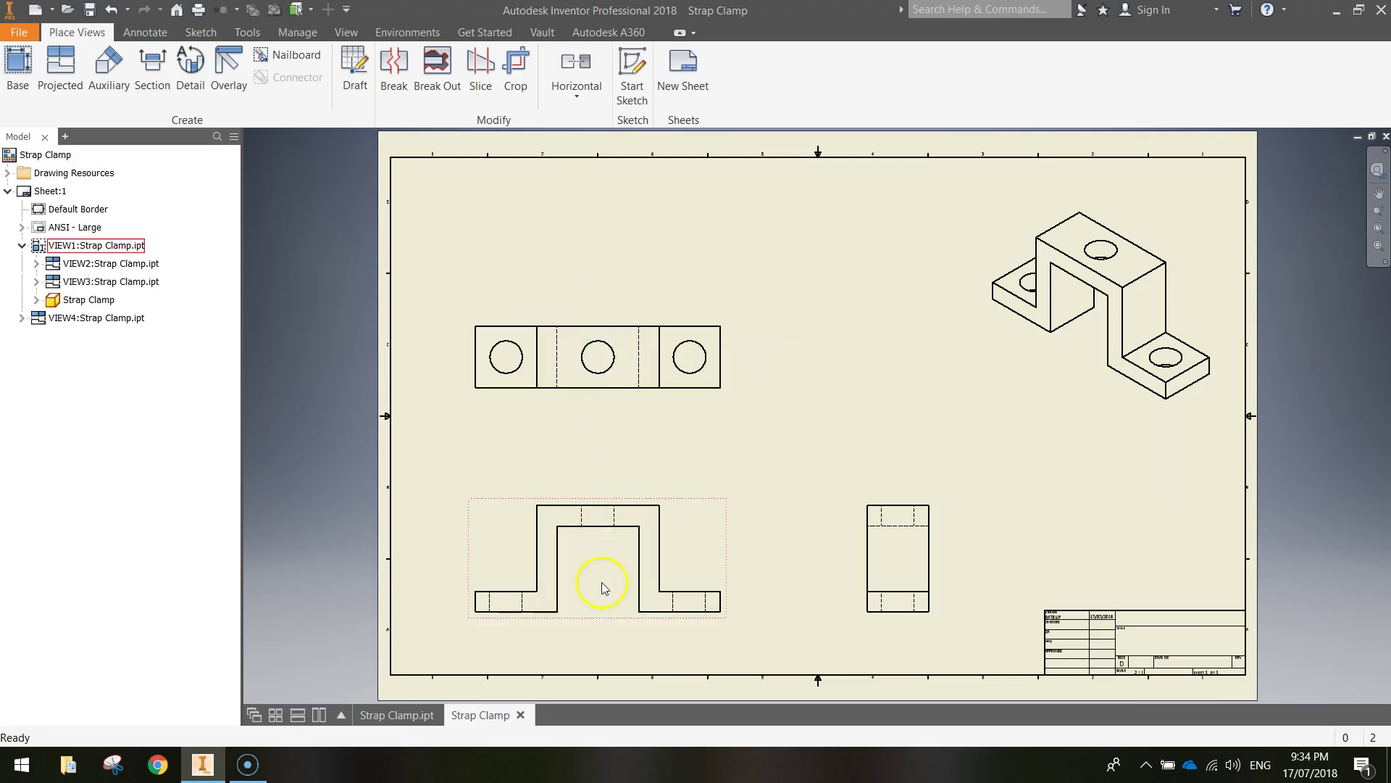
{"action": "scroll", "coordinate": [615, 562], "scroll_direction": "down", "scroll_amount": 3}
{"action": "left_click_drag", "start_coordinate": [572, 427], "coordinate": [576, 379]}
{"action": "left_click", "coordinate": [562, 413]}
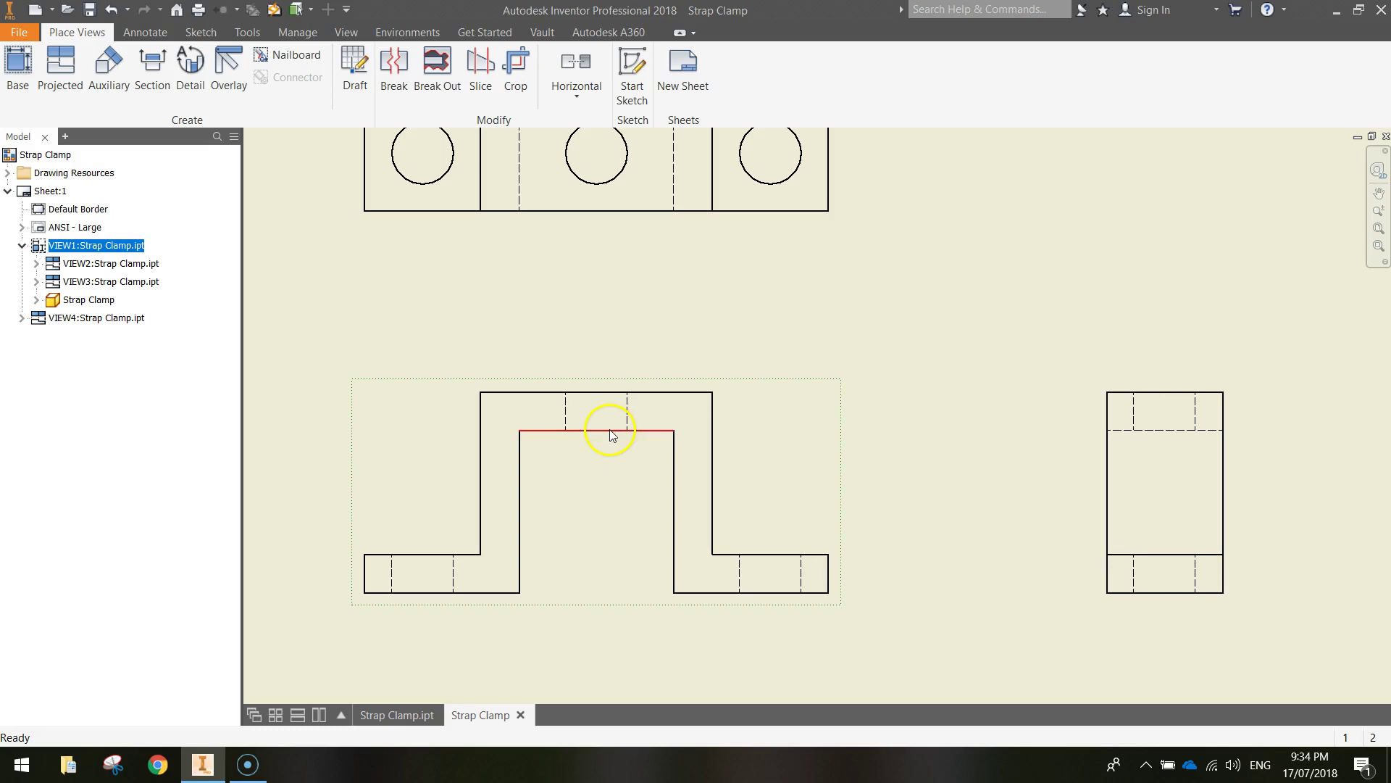
{"action": "double_click", "coordinate": [410, 382]}
{"action": "mouse_move", "coordinate": [174, 113]}
{"action": "left_mouse_down"}
{"action": "mouse_move", "coordinate": [271, 140]}
{"action": "mouse_move", "coordinate": [260, 132]}
{"action": "left_mouse_up"}
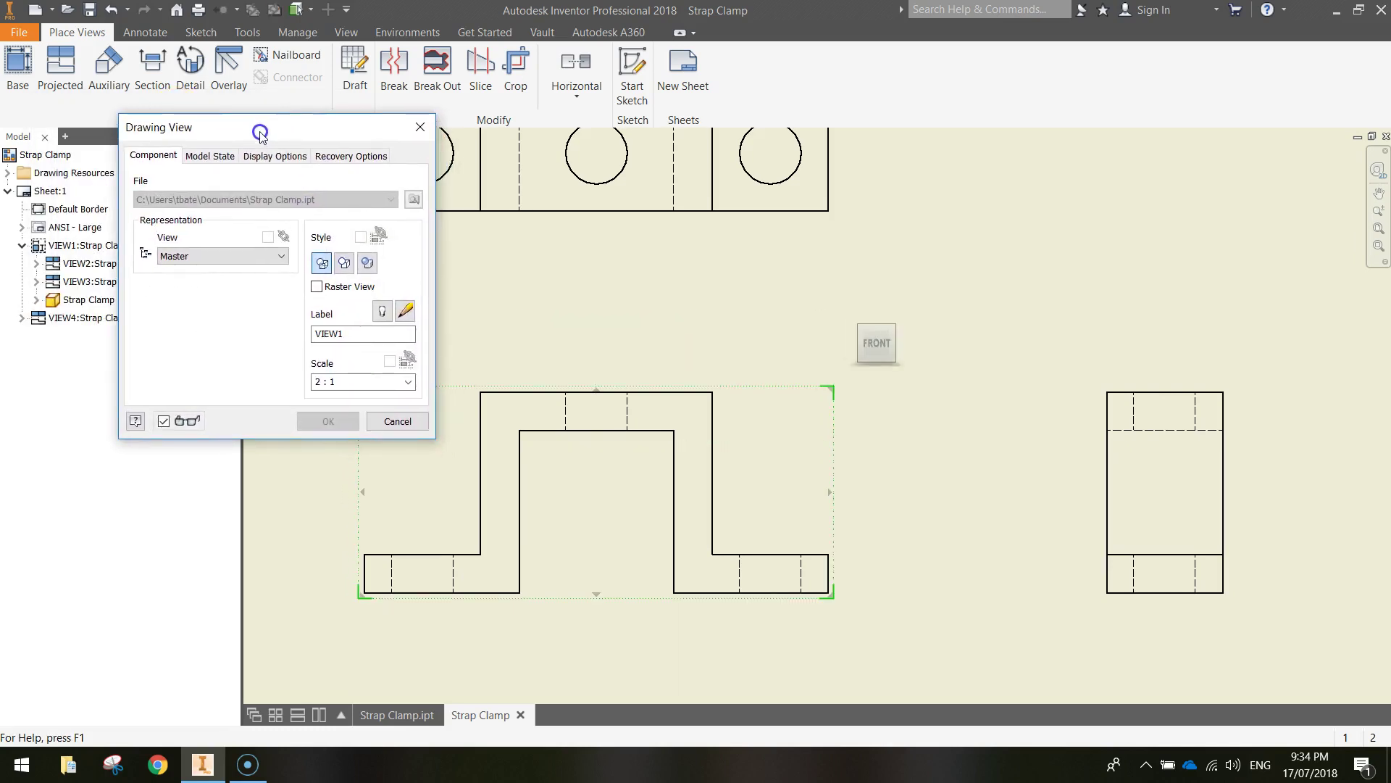
{"action": "double_click", "coordinate": [337, 332]}
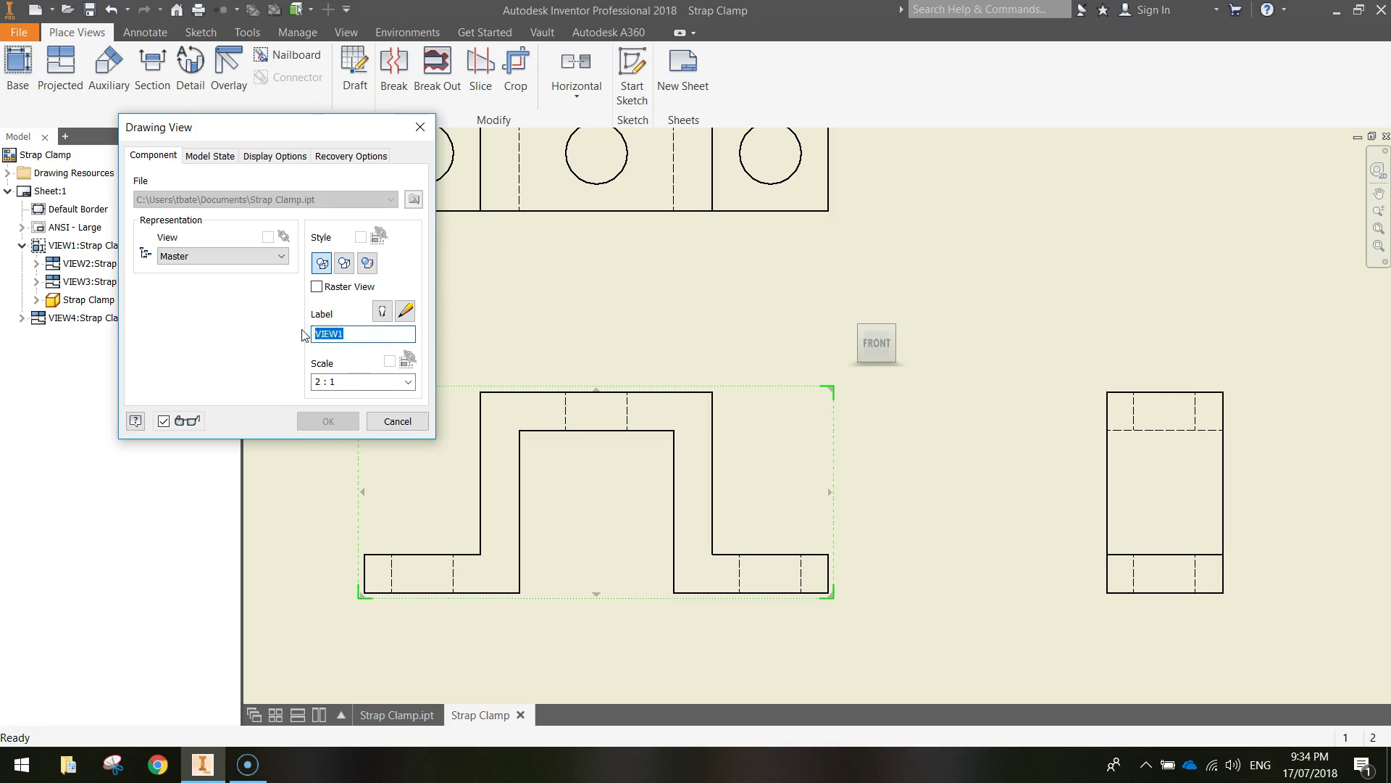
{"action": "type", "text": "FRONT"}
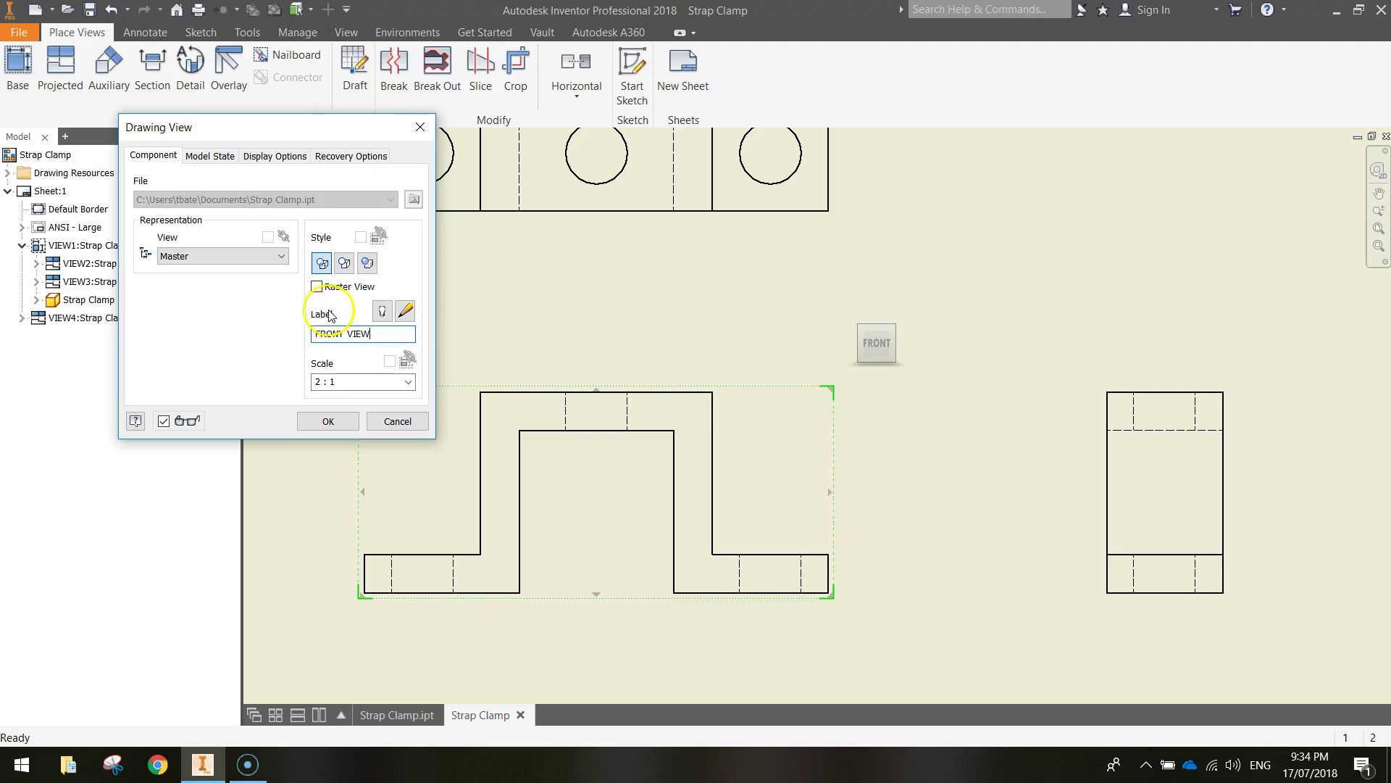
{"action": "left_click", "coordinate": [382, 312]}
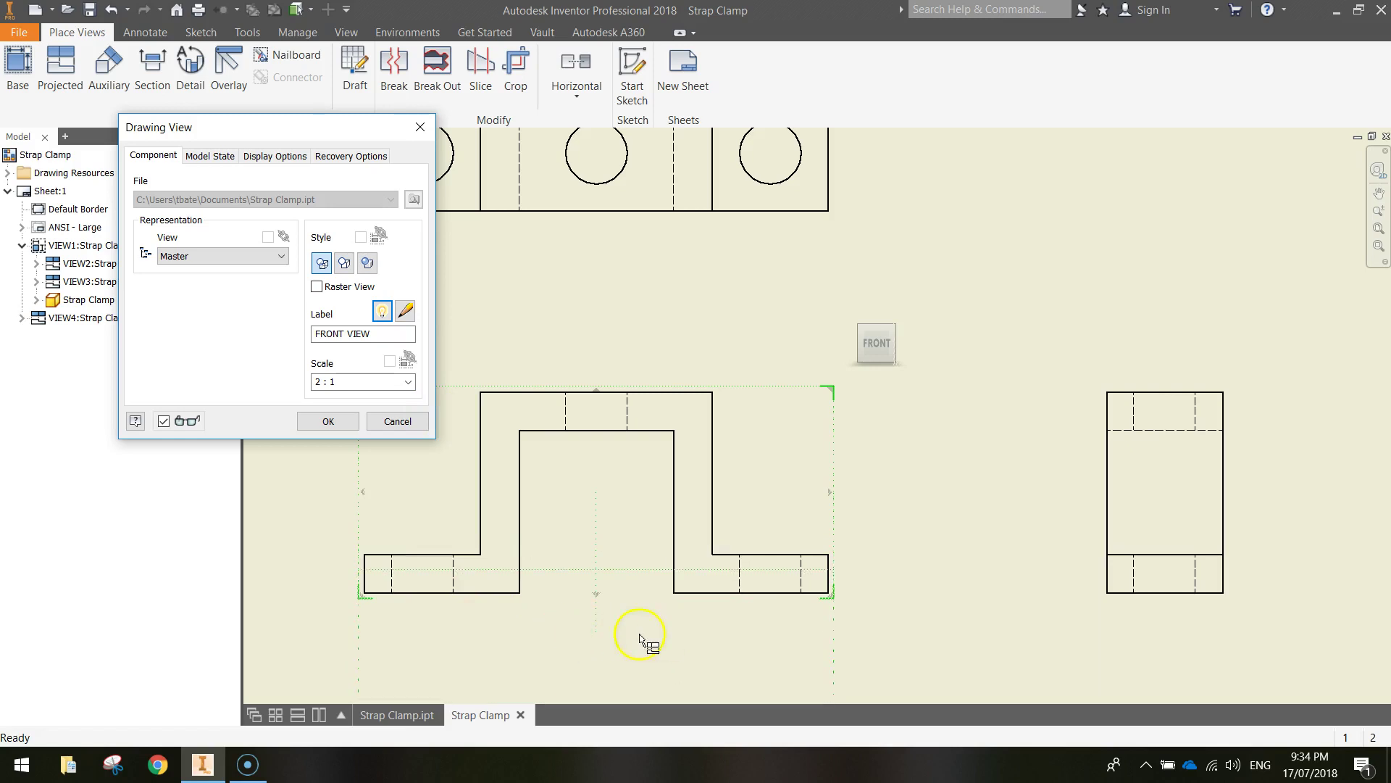
Remove the scale line from the front view's label, set its text height to 6.10 mm and apply the view settings
{"action": "left_click", "coordinate": [405, 312]}
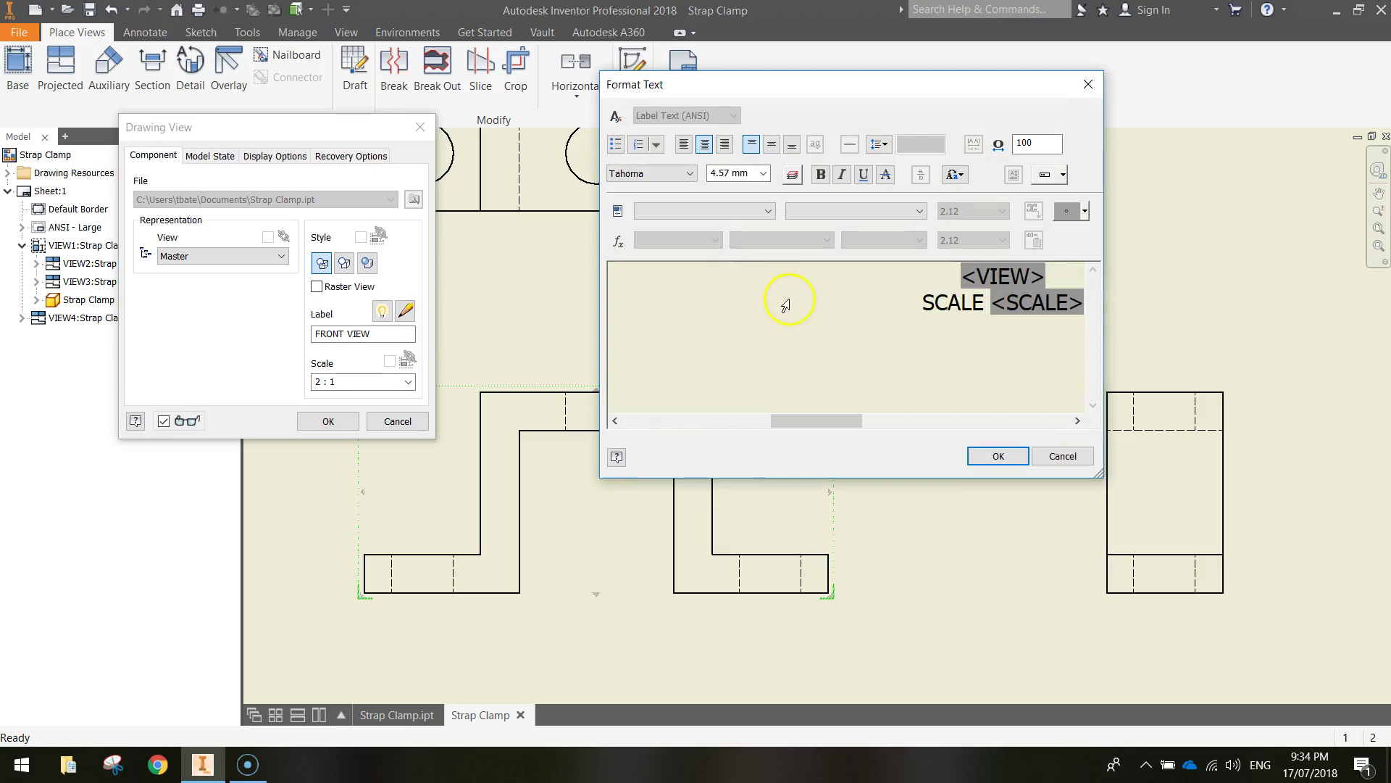
{"action": "triple_click", "coordinate": [866, 301]}
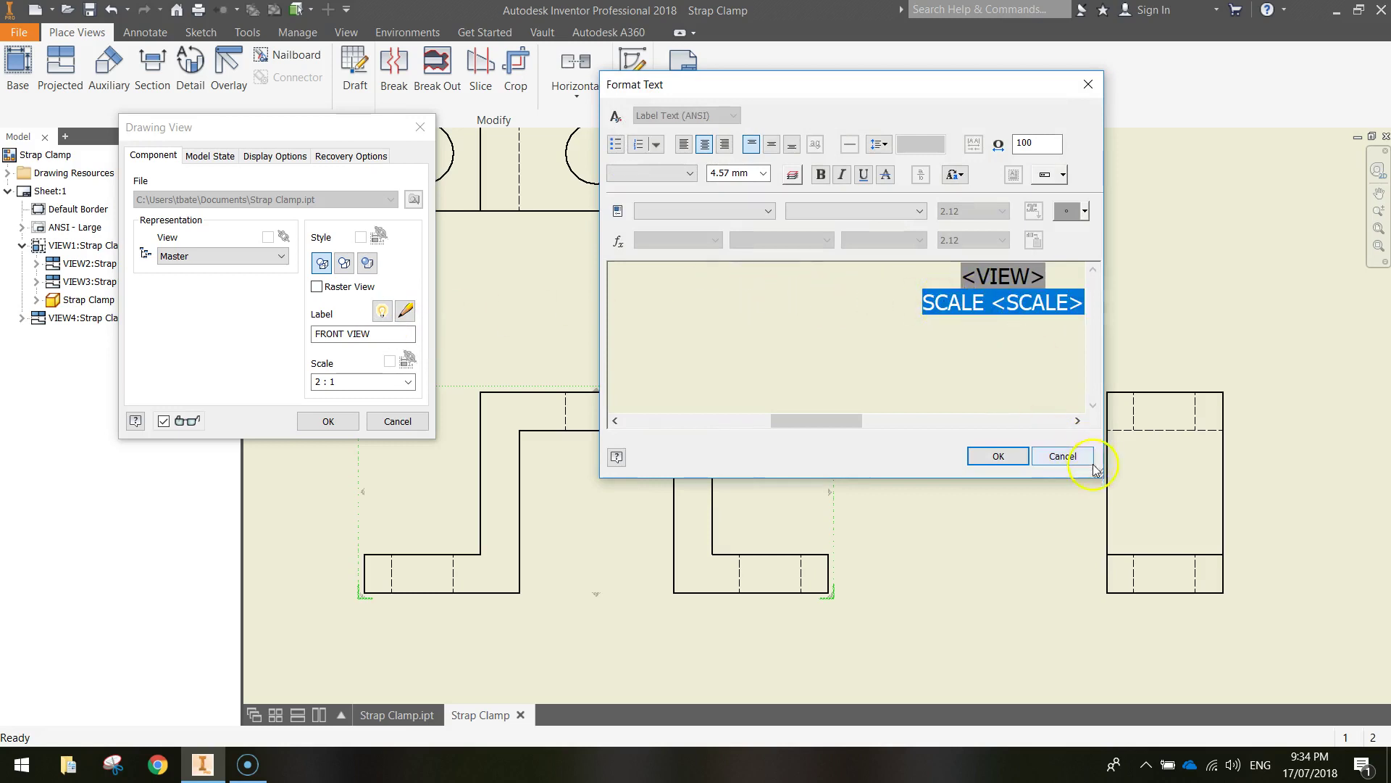
{"action": "left_click_drag", "start_coordinate": [1099, 472], "coordinate": [1216, 475]}
{"action": "key", "text": "BackSpace"}
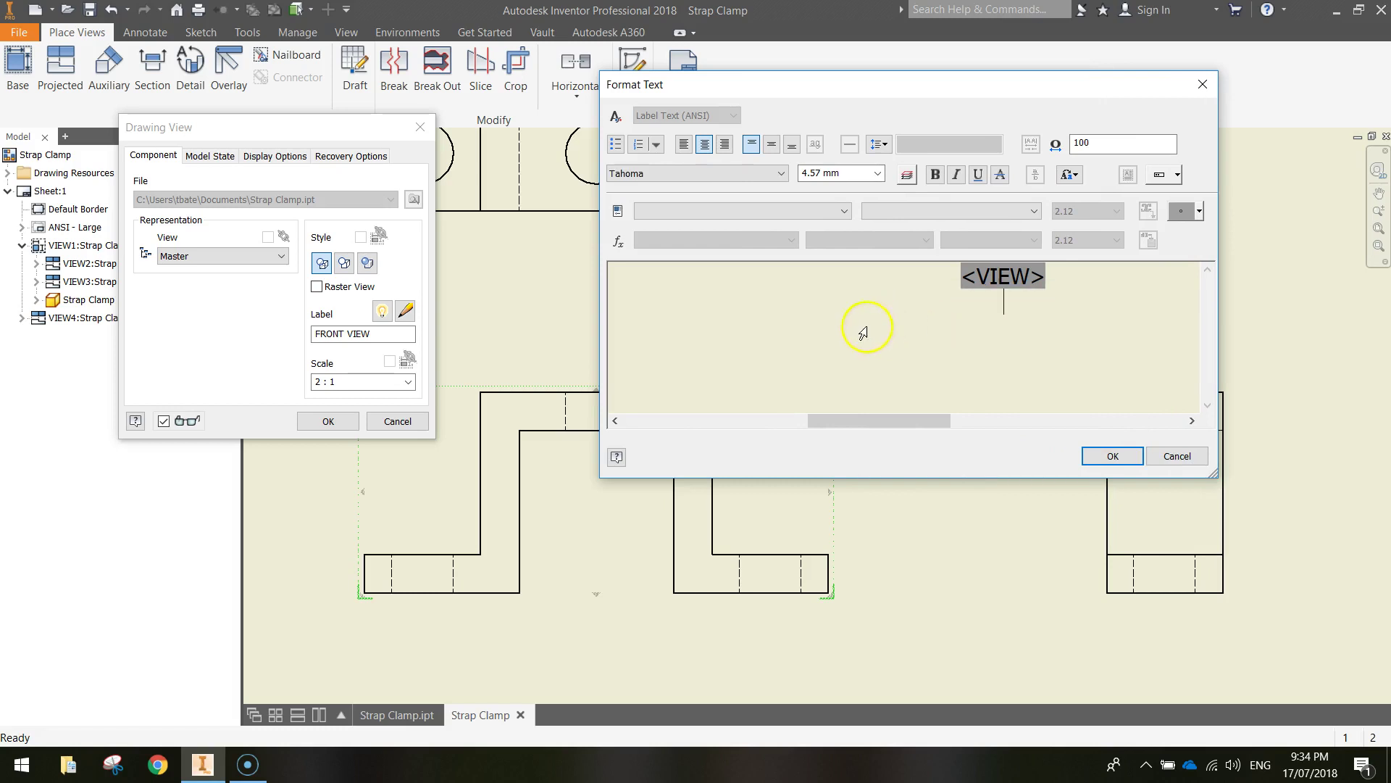
{"action": "left_click_drag", "start_coordinate": [967, 279], "coordinate": [1123, 281]}
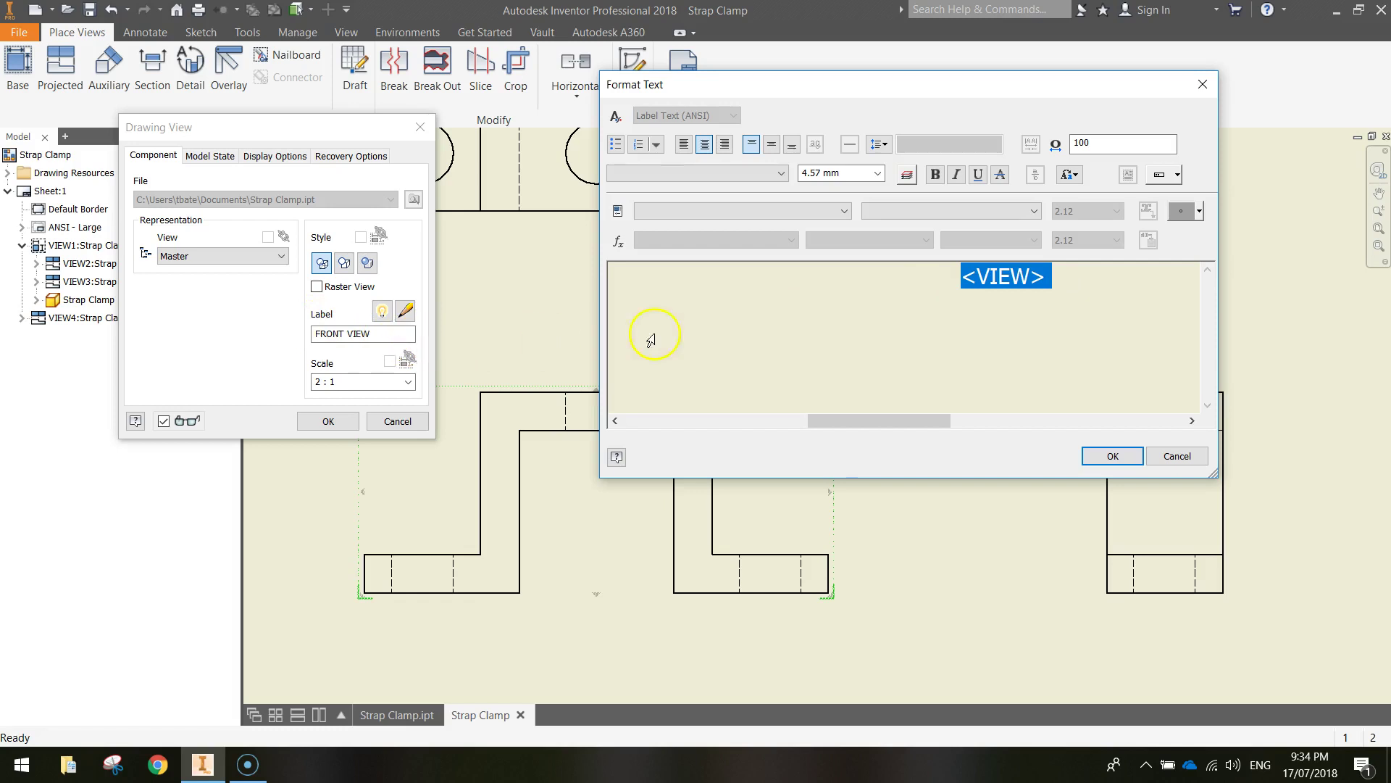
{"action": "left_click", "coordinate": [956, 282]}
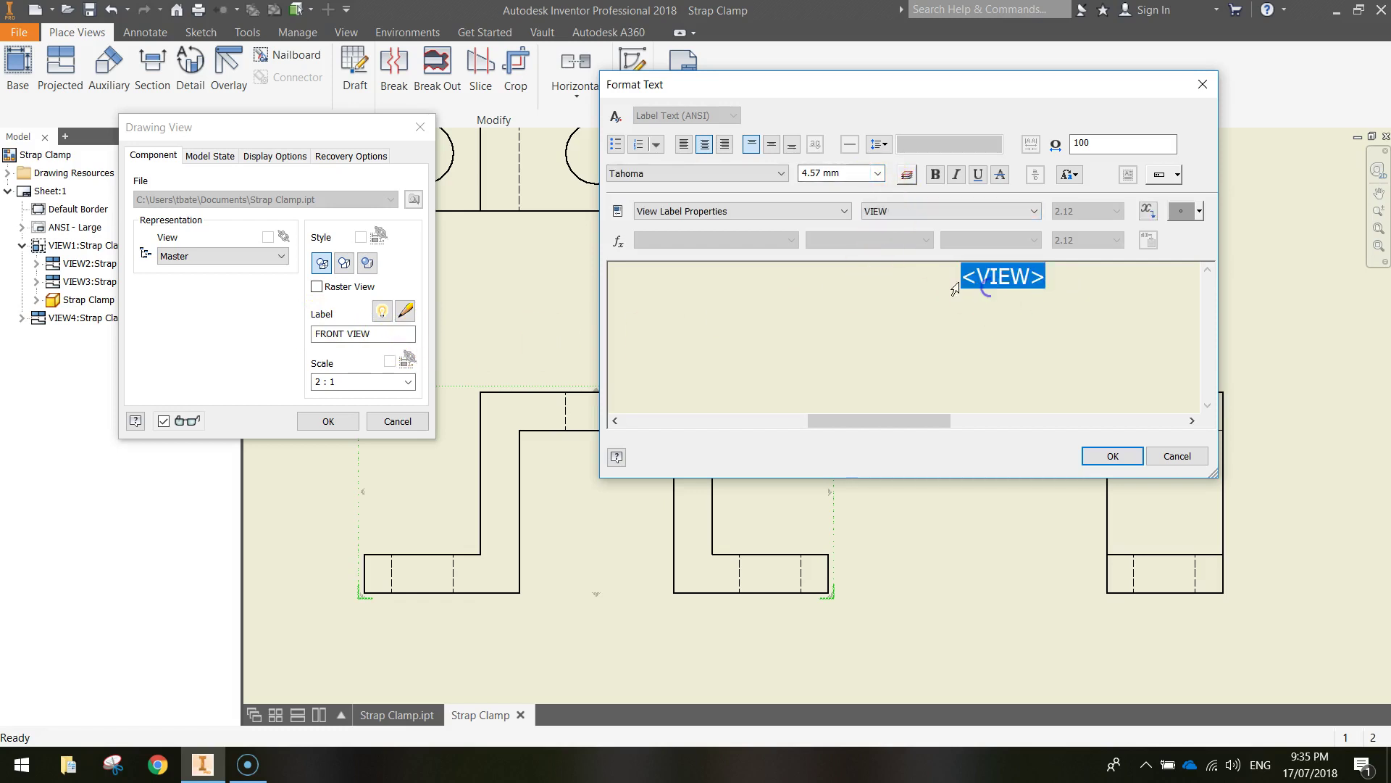
{"action": "left_click", "coordinate": [876, 173]}
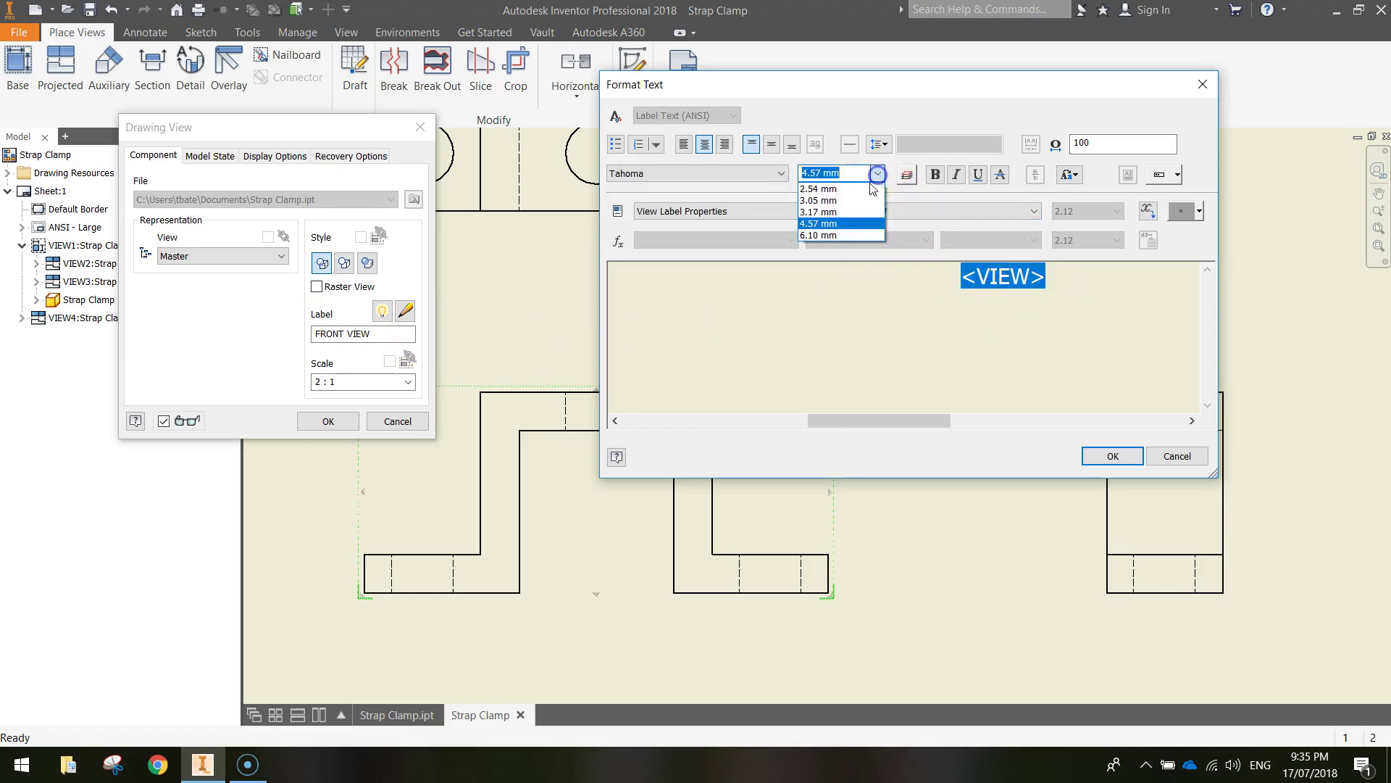
{"action": "left_click", "coordinate": [819, 235]}
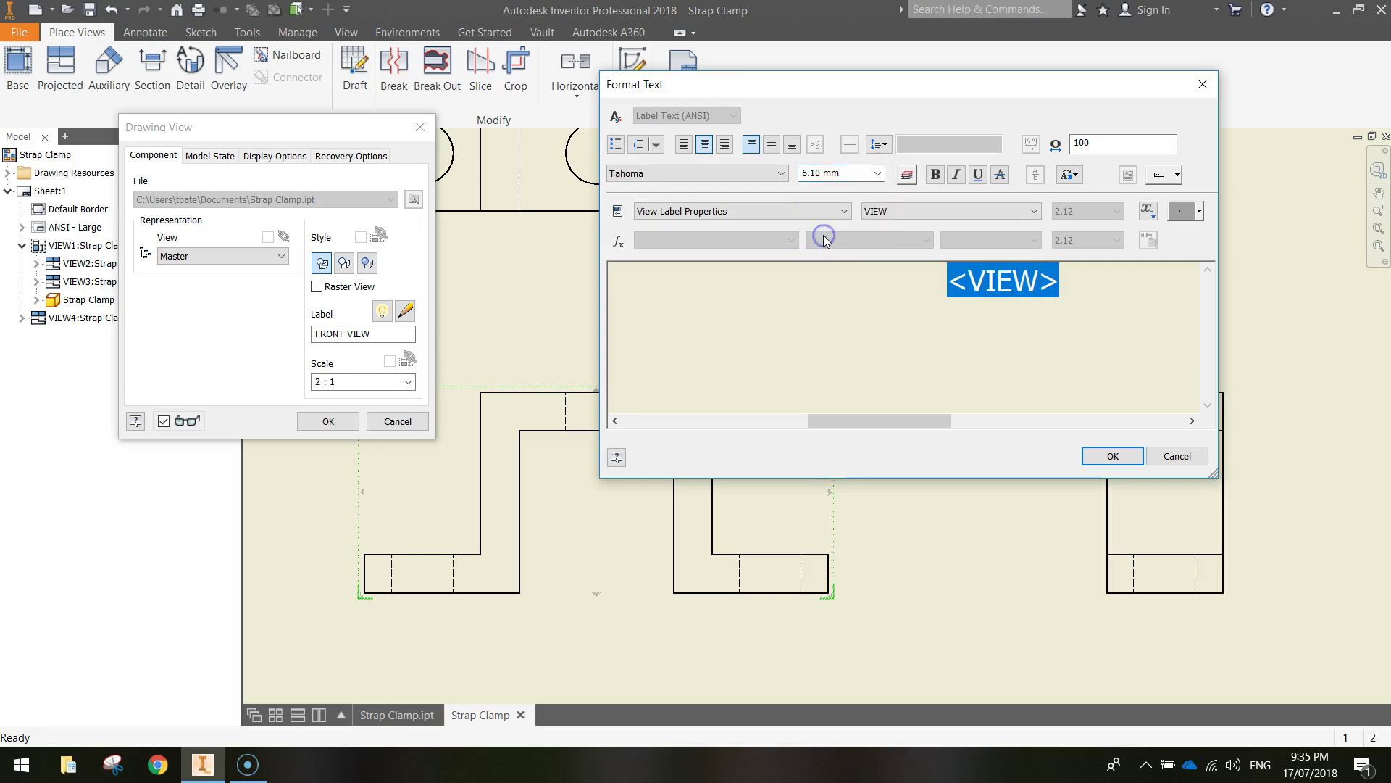
{"action": "left_click", "coordinate": [1111, 456]}
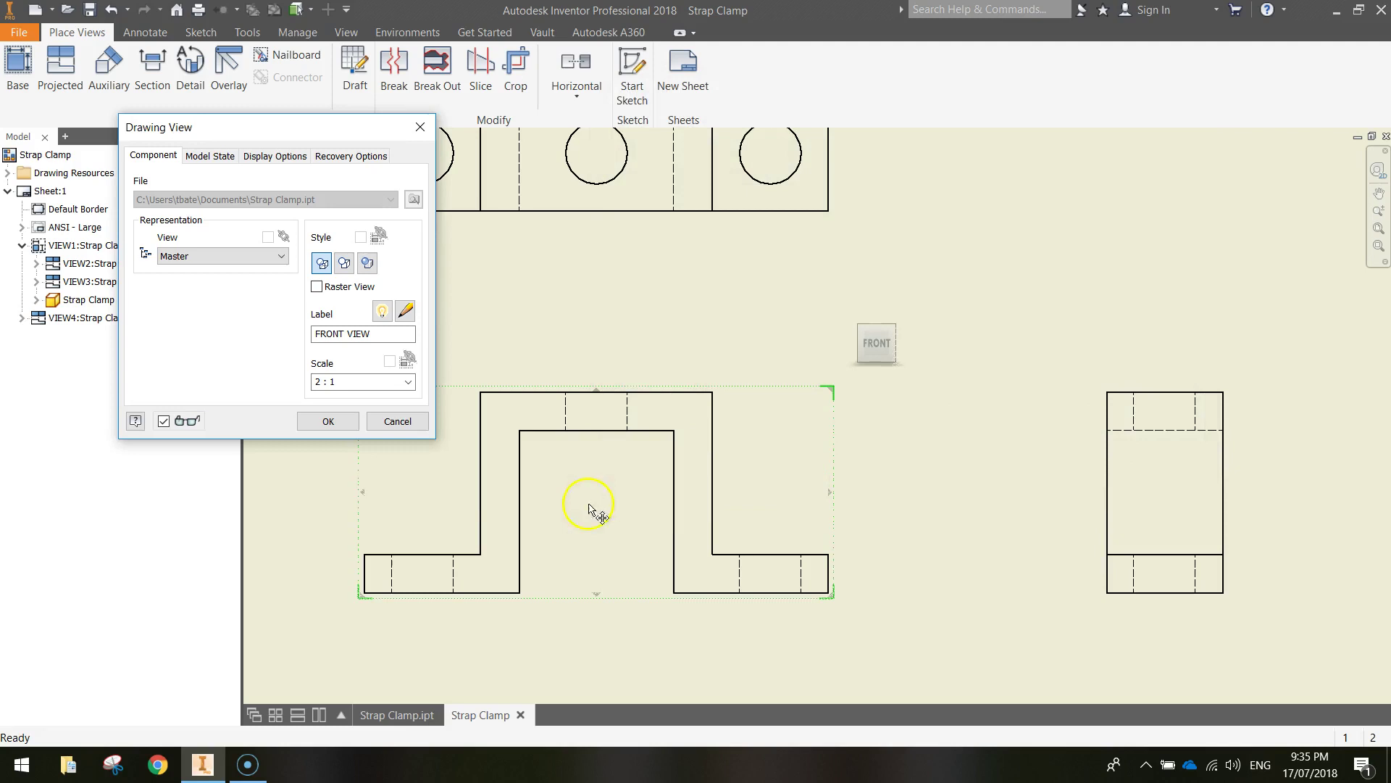
{"action": "left_click", "coordinate": [323, 422]}
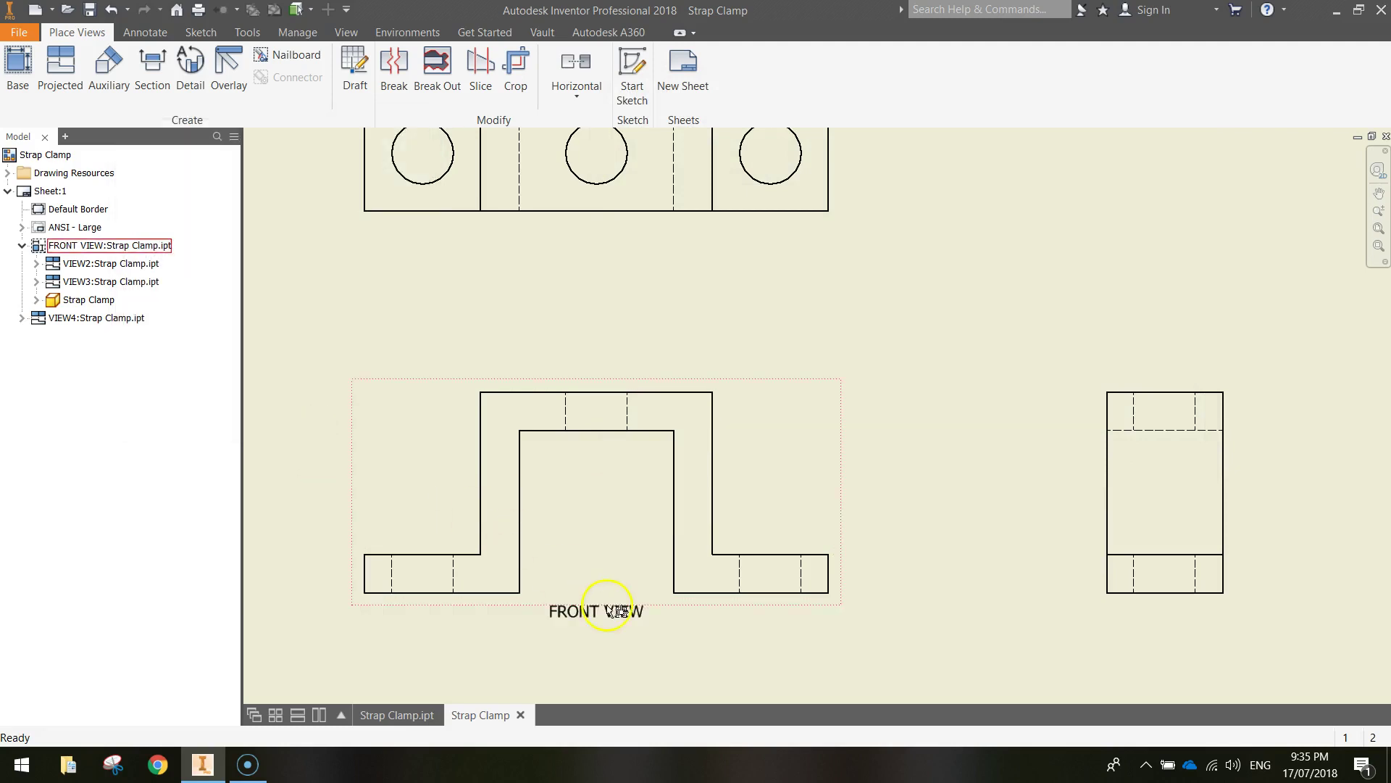
Move the FRONT VIEW label slightly further below the front view
{"action": "left_click_drag", "start_coordinate": [614, 615], "coordinate": [614, 637]}
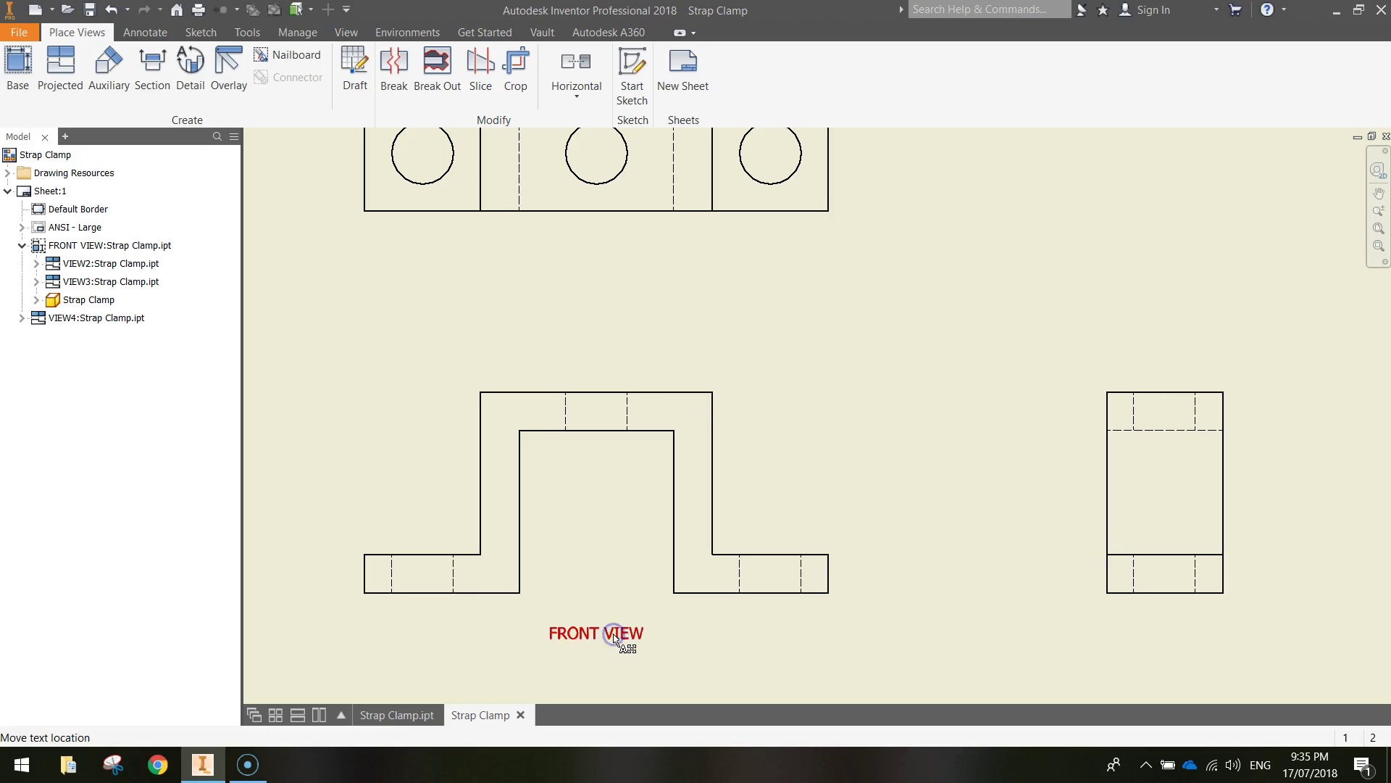
{"action": "left_click", "coordinate": [622, 467]}
{"action": "key", "text": "Escape"}
{"action": "left_click", "coordinate": [662, 517]}
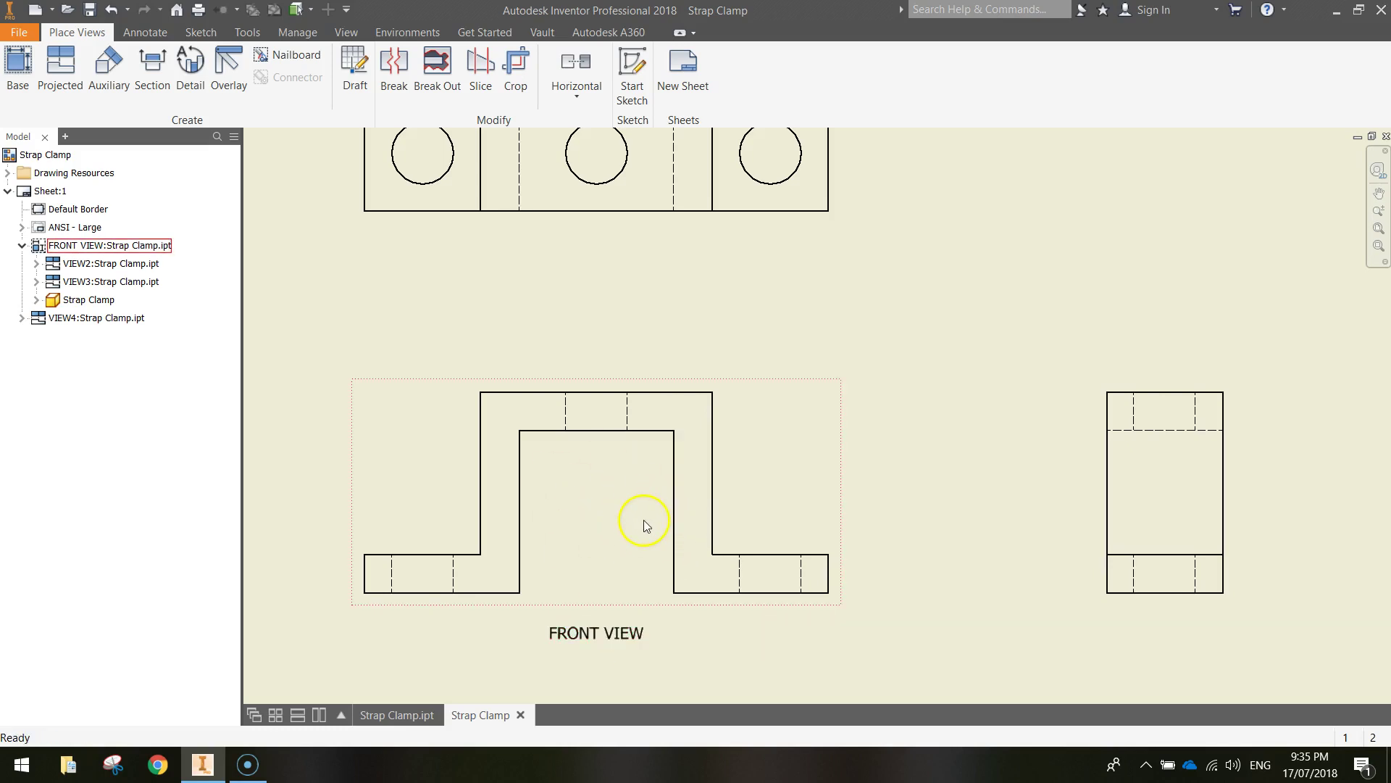
Change the side view's label to SIDE VIEW and make the label visible
{"action": "left_click", "coordinate": [991, 427]}
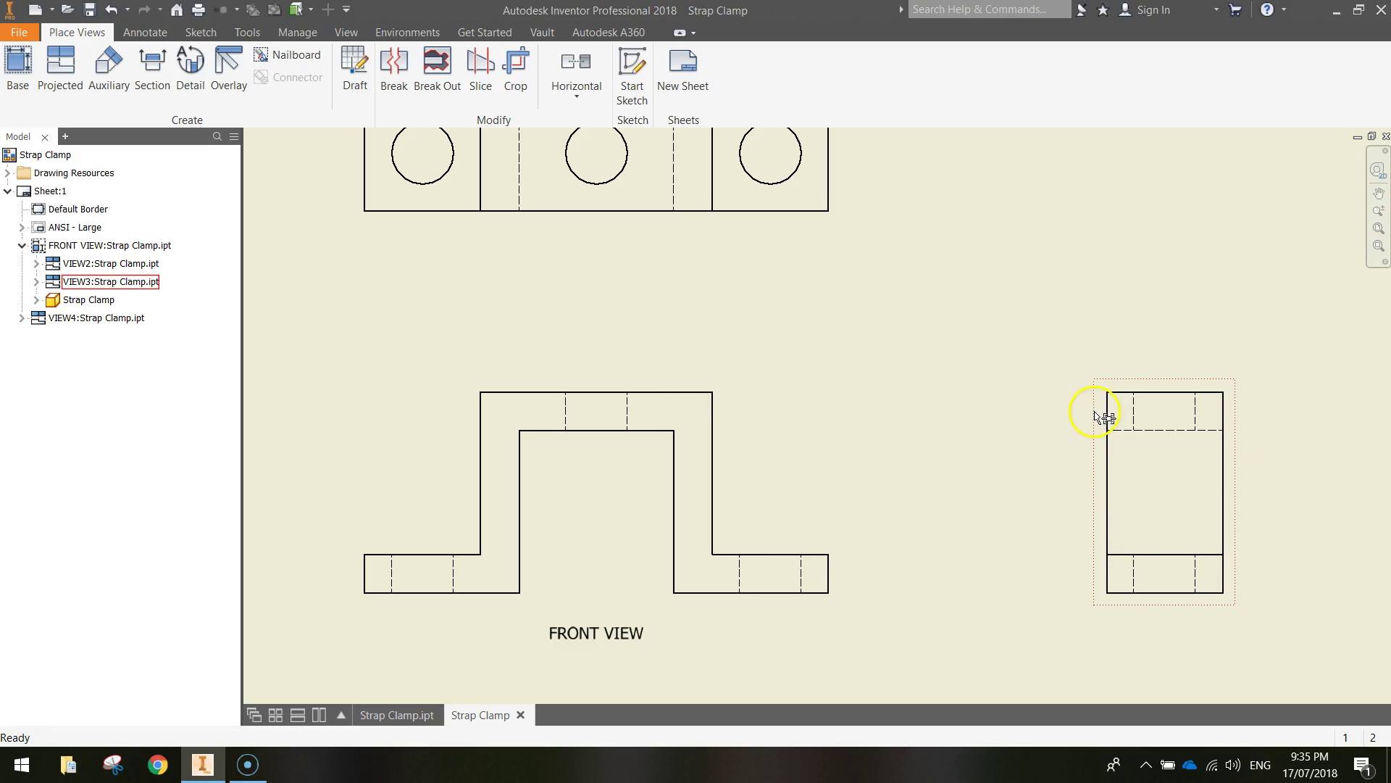
{"action": "double_click", "coordinate": [1096, 413]}
{"action": "double_click", "coordinate": [362, 336]}
{"action": "type", "text": "SIDE"}
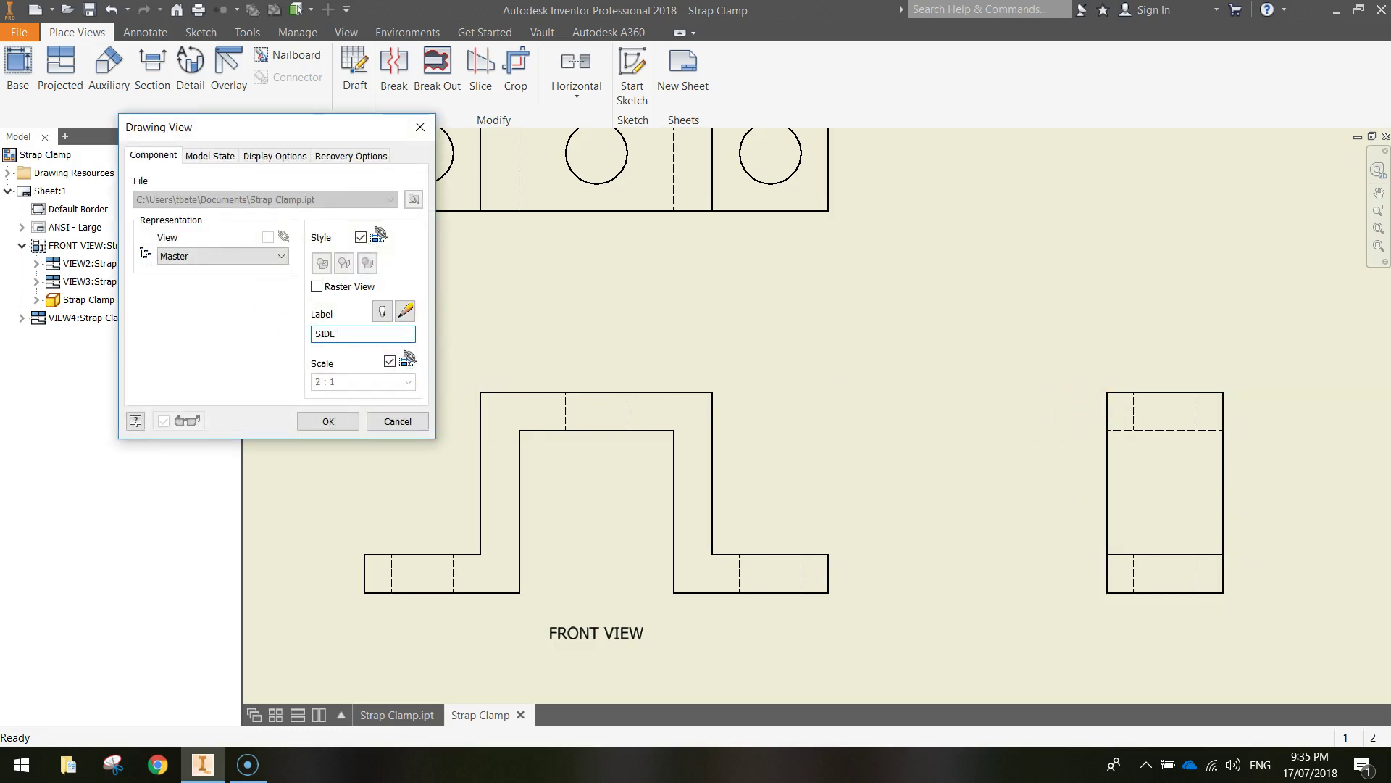
{"action": "type", "text": " VIEW"}
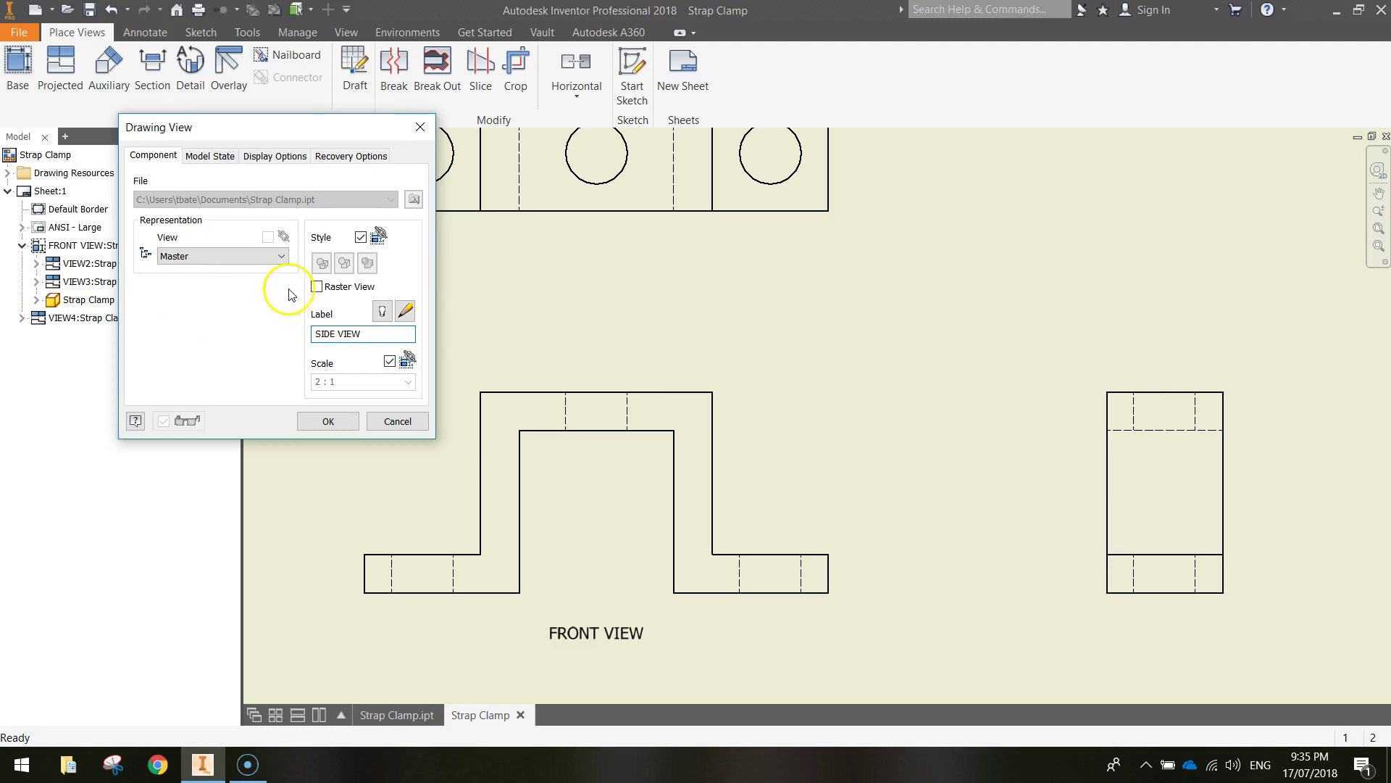
{"action": "left_click", "coordinate": [382, 310]}
Remove the scale line from the side view's label and set its text height to 6.10 mm
{"action": "left_click", "coordinate": [405, 310]}
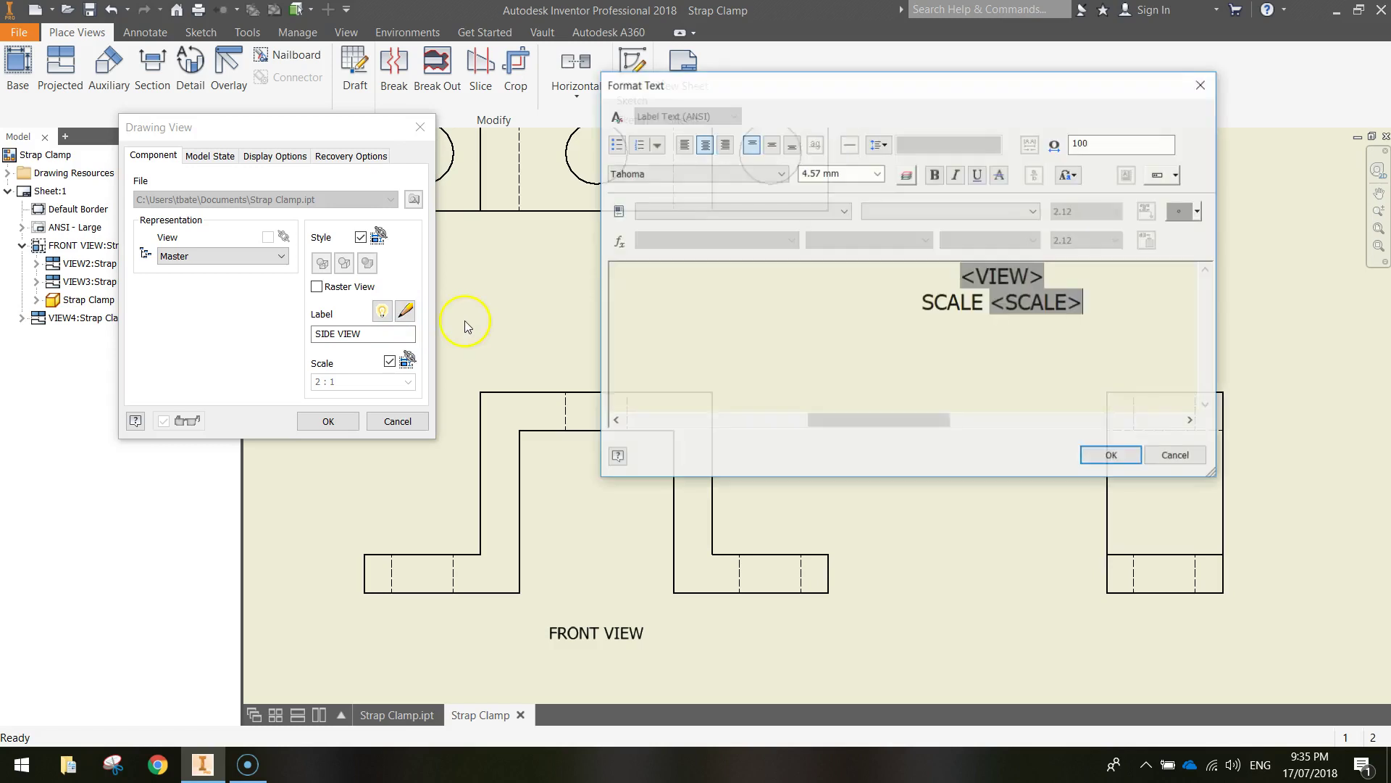
{"action": "triple_click", "coordinate": [895, 302]}
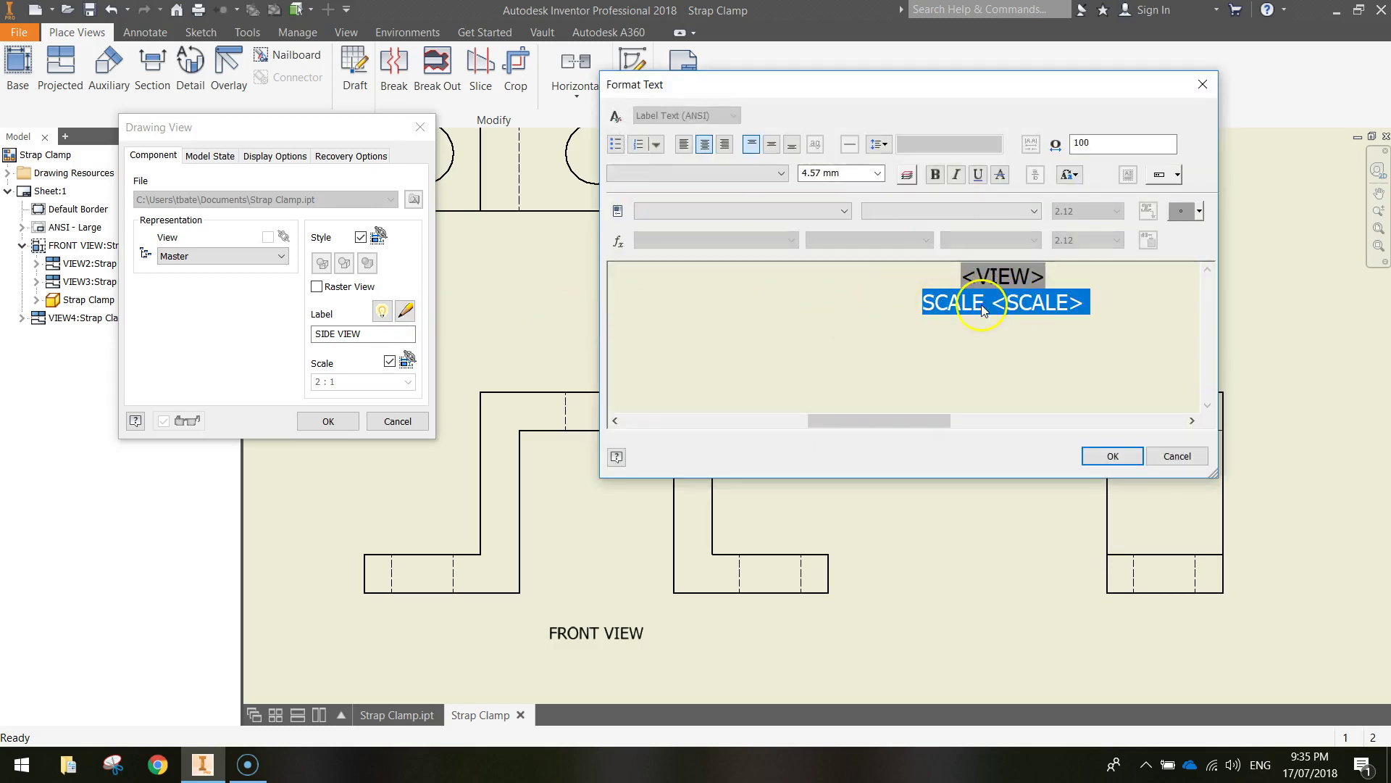
{"action": "key", "text": "Delete"}
{"action": "left_click", "coordinate": [950, 290]}
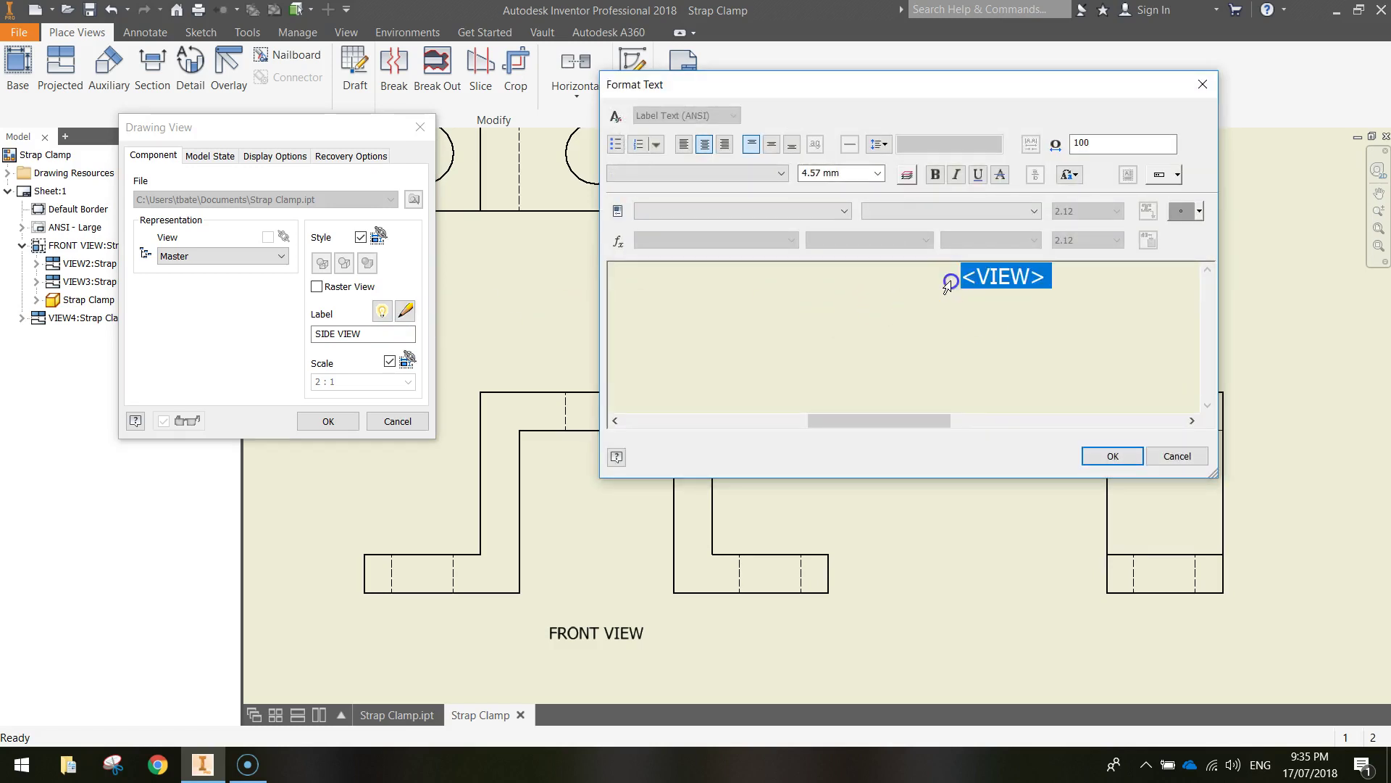
{"action": "left_click", "coordinate": [877, 173]}
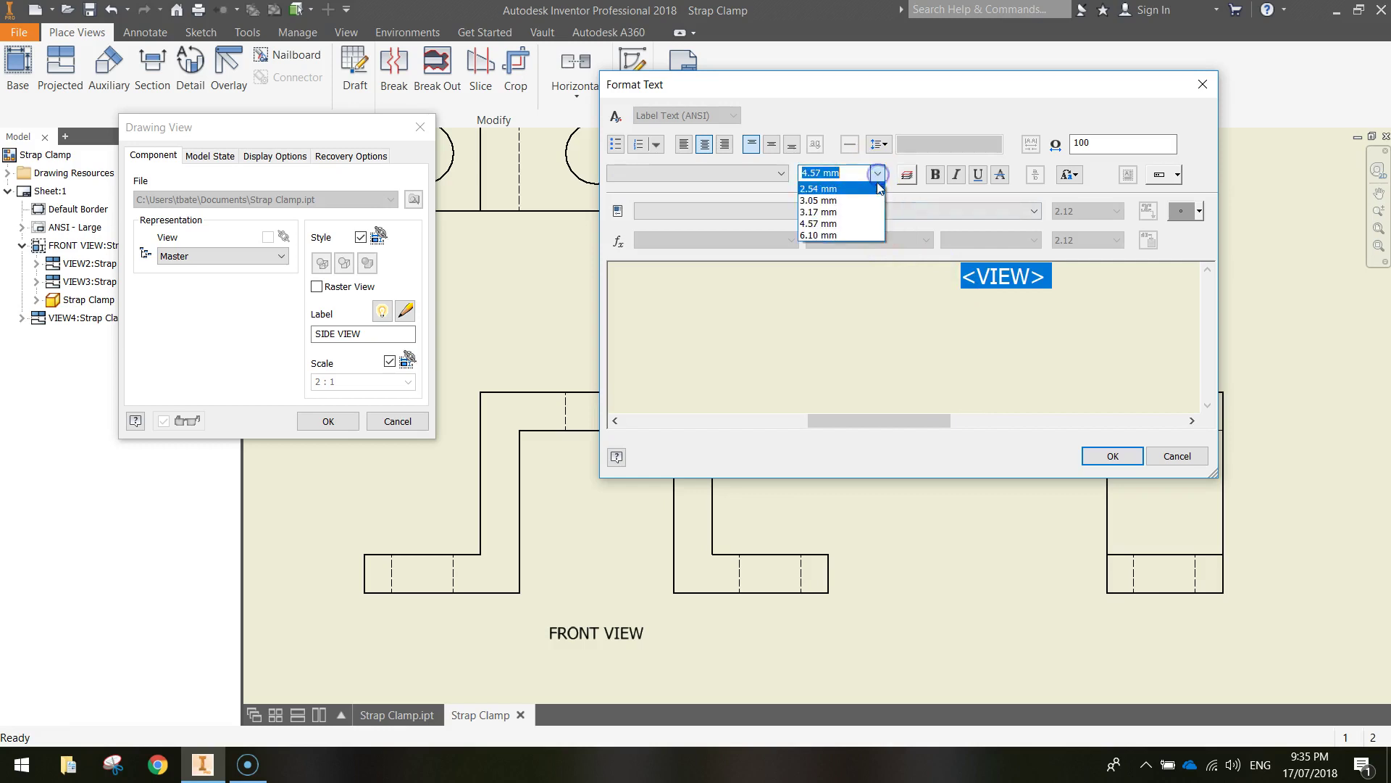
{"action": "left_click", "coordinate": [831, 236]}
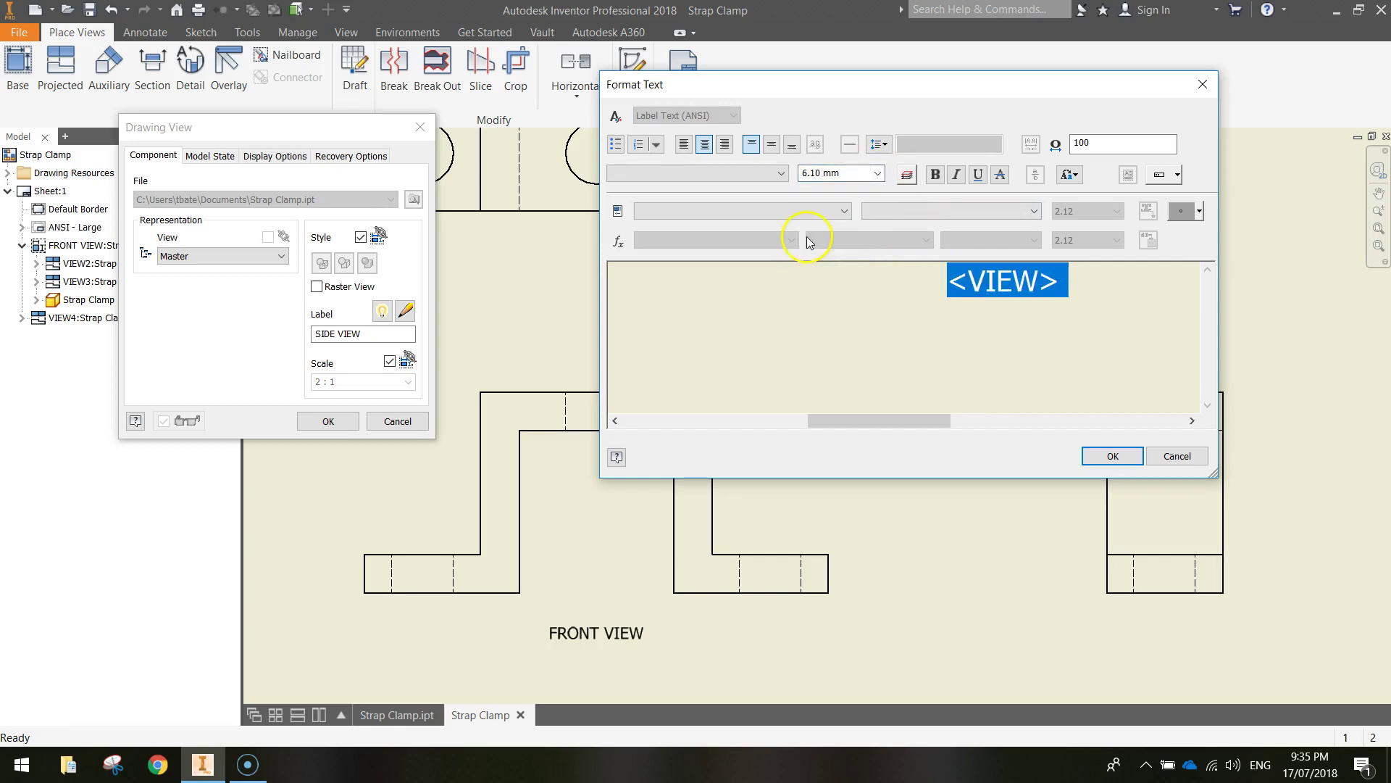
{"action": "left_click", "coordinate": [1102, 455]}
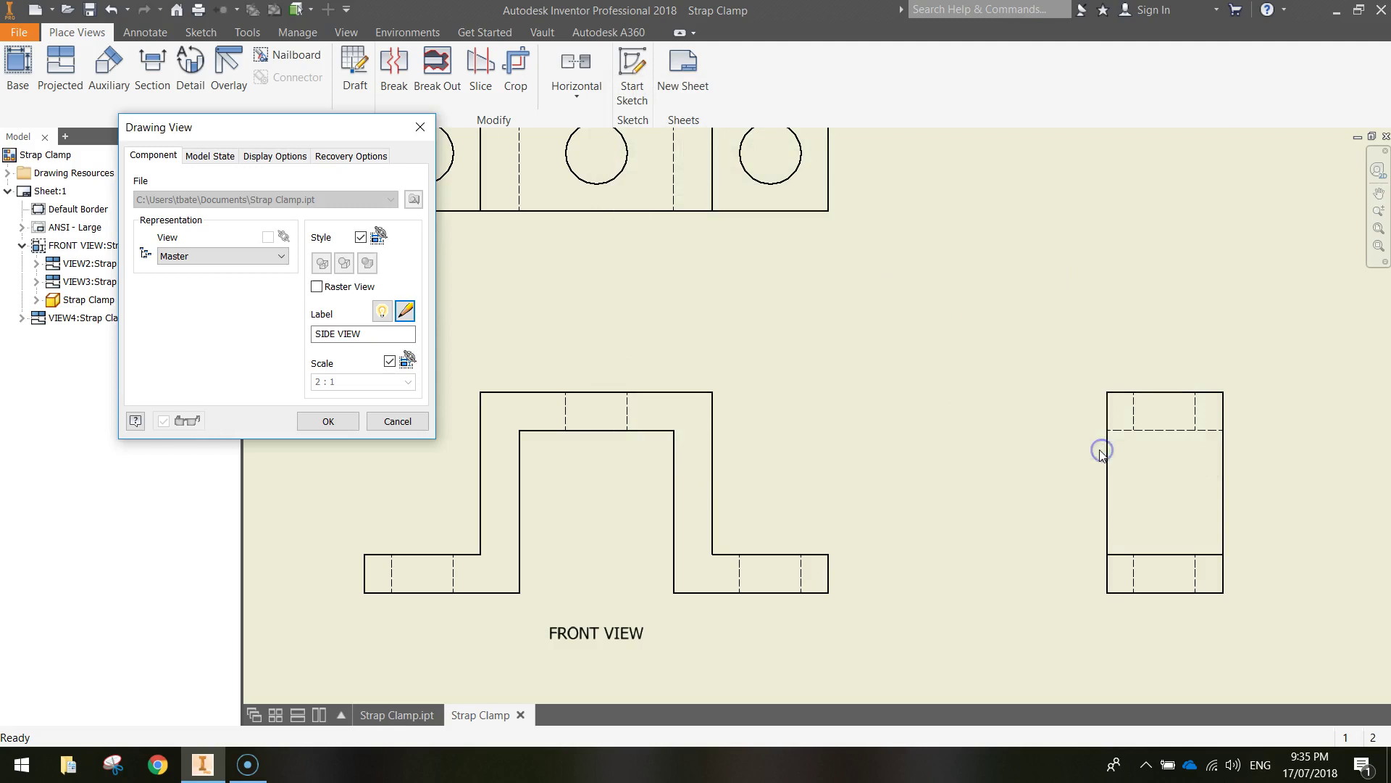
Apply the side view settings and move the SIDE VIEW label slightly further below the view
{"action": "left_click", "coordinate": [347, 414]}
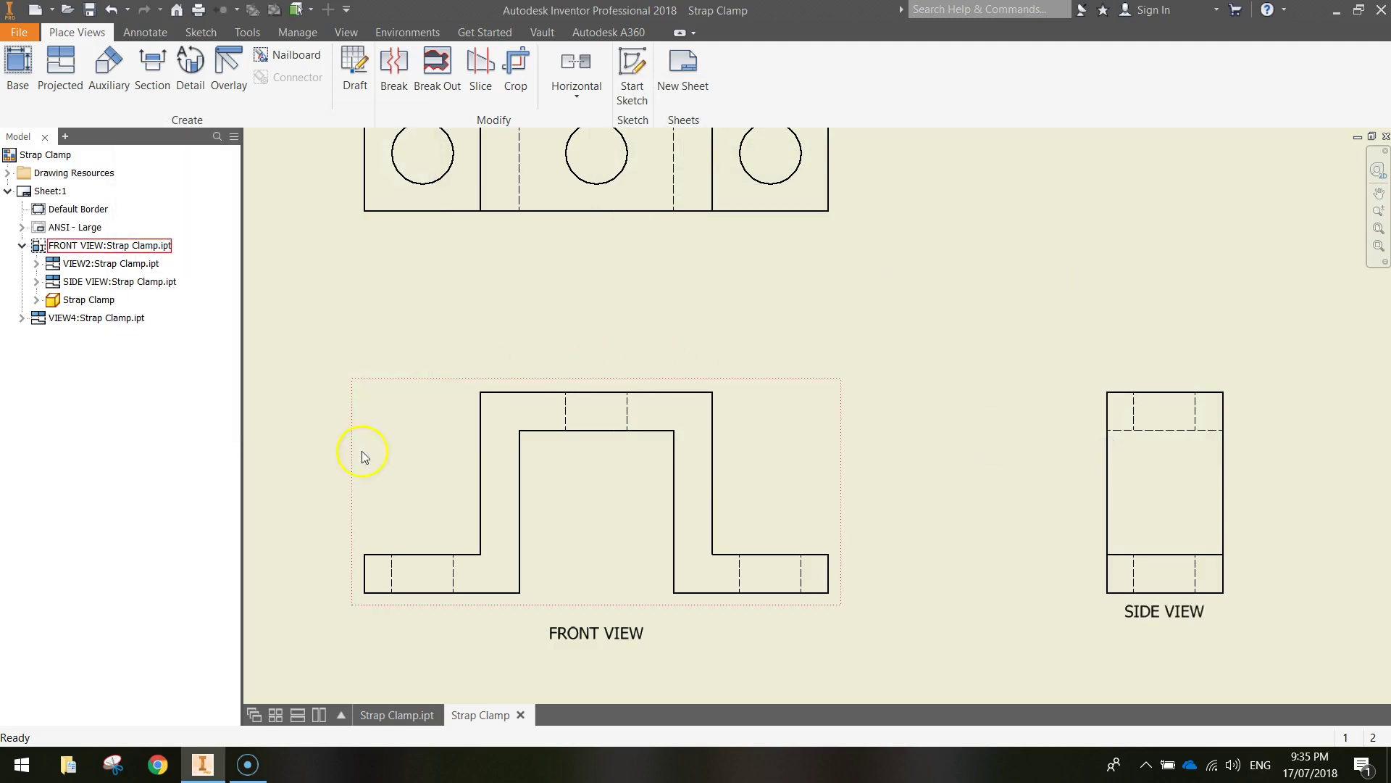
{"action": "left_click_drag", "start_coordinate": [1186, 618], "coordinate": [1182, 631]}
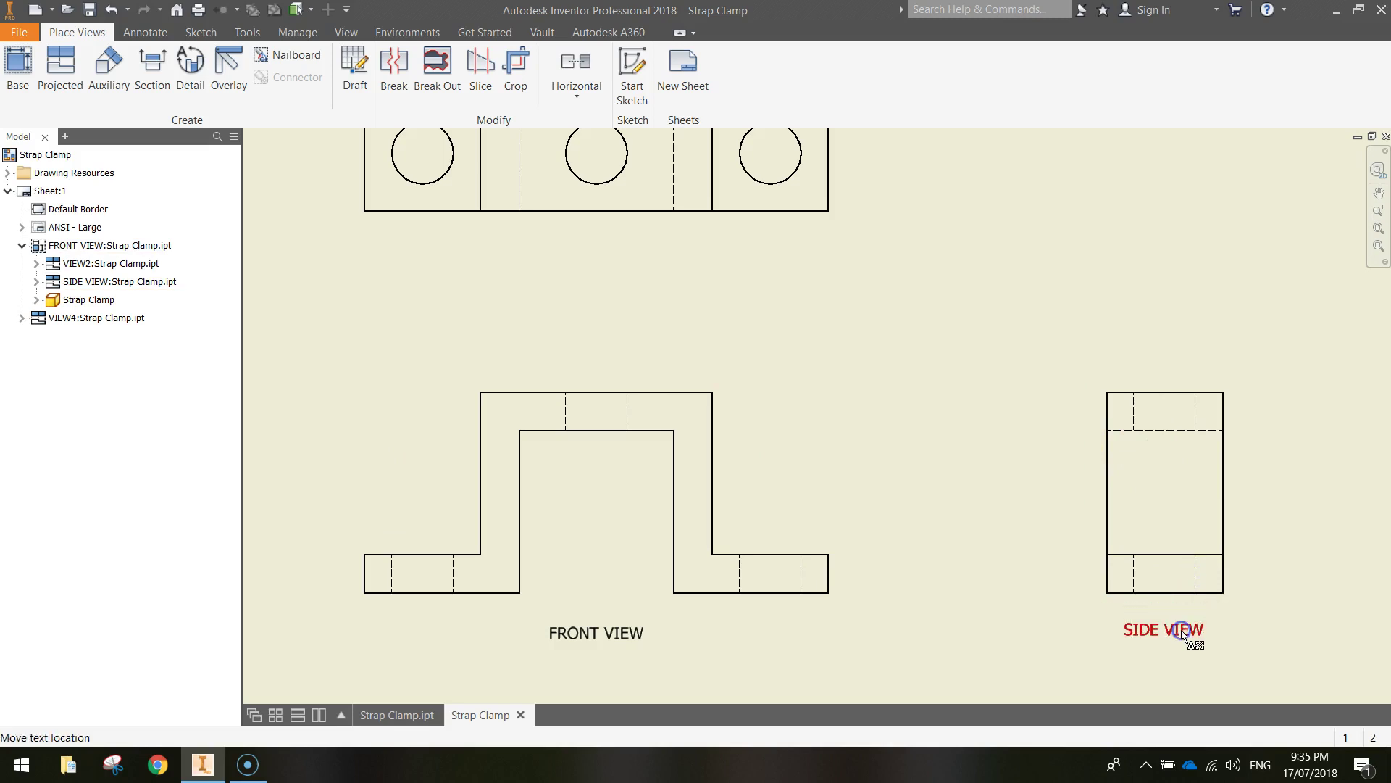
Change the top view's label to TOP VIEW and make the label visible
{"action": "middle_click_drag", "start_coordinate": [591, 270], "coordinate": [590, 347]}
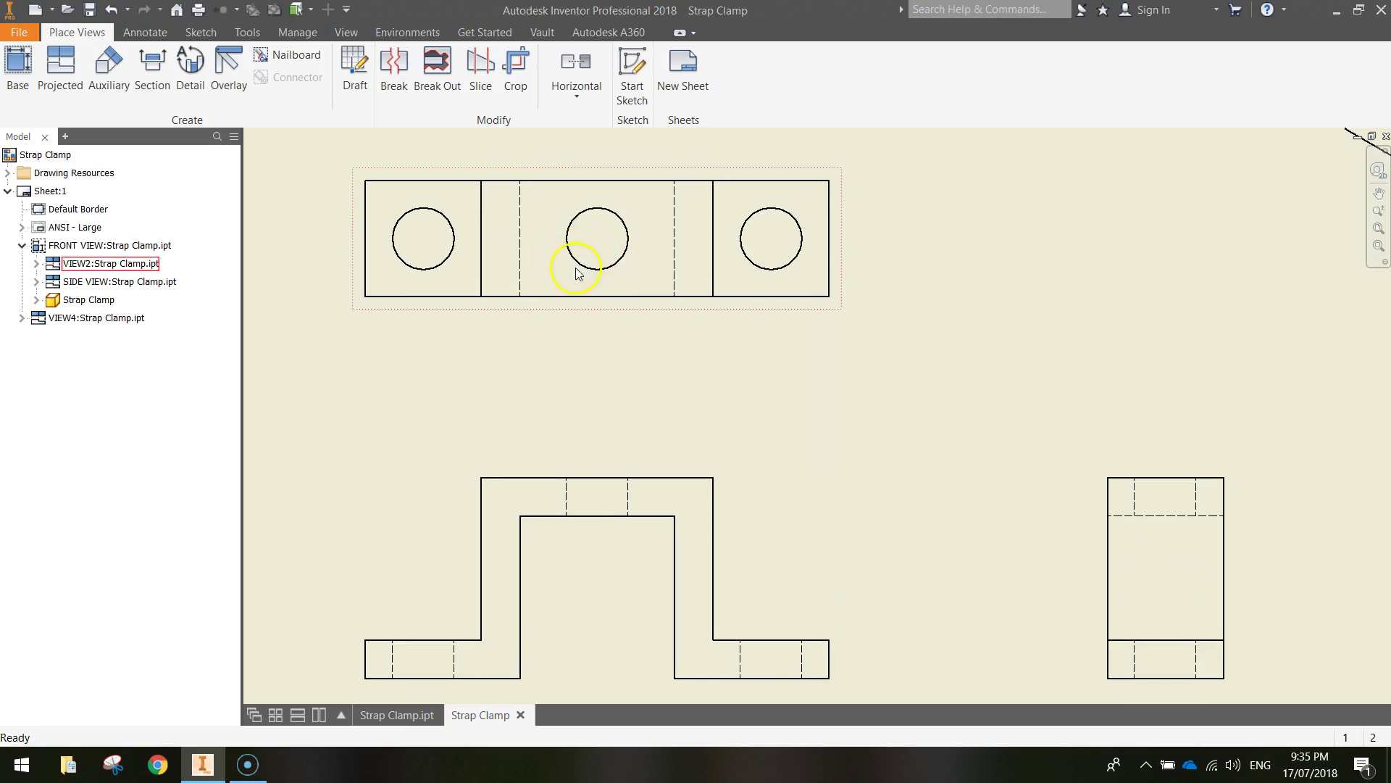
{"action": "double_click", "coordinate": [562, 311]}
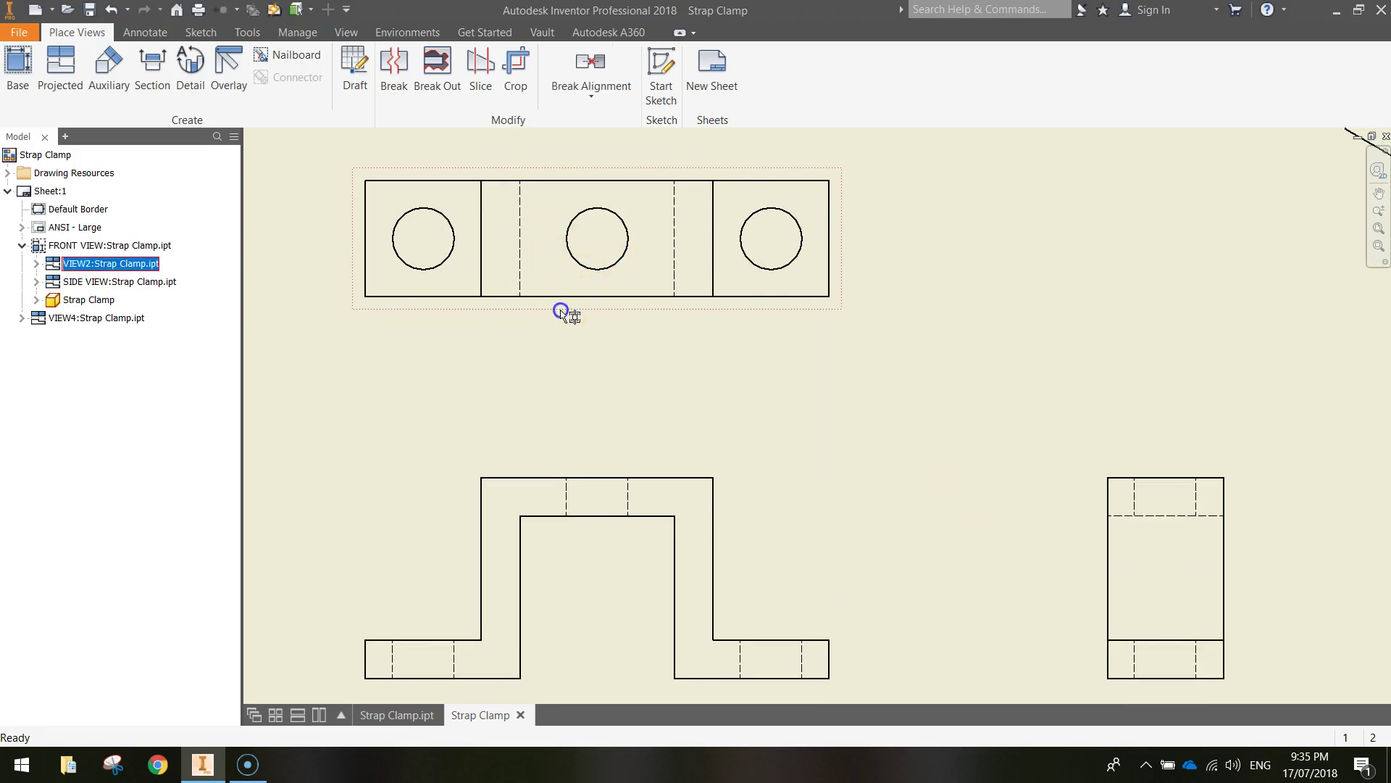
{"action": "double_click", "coordinate": [329, 334]}
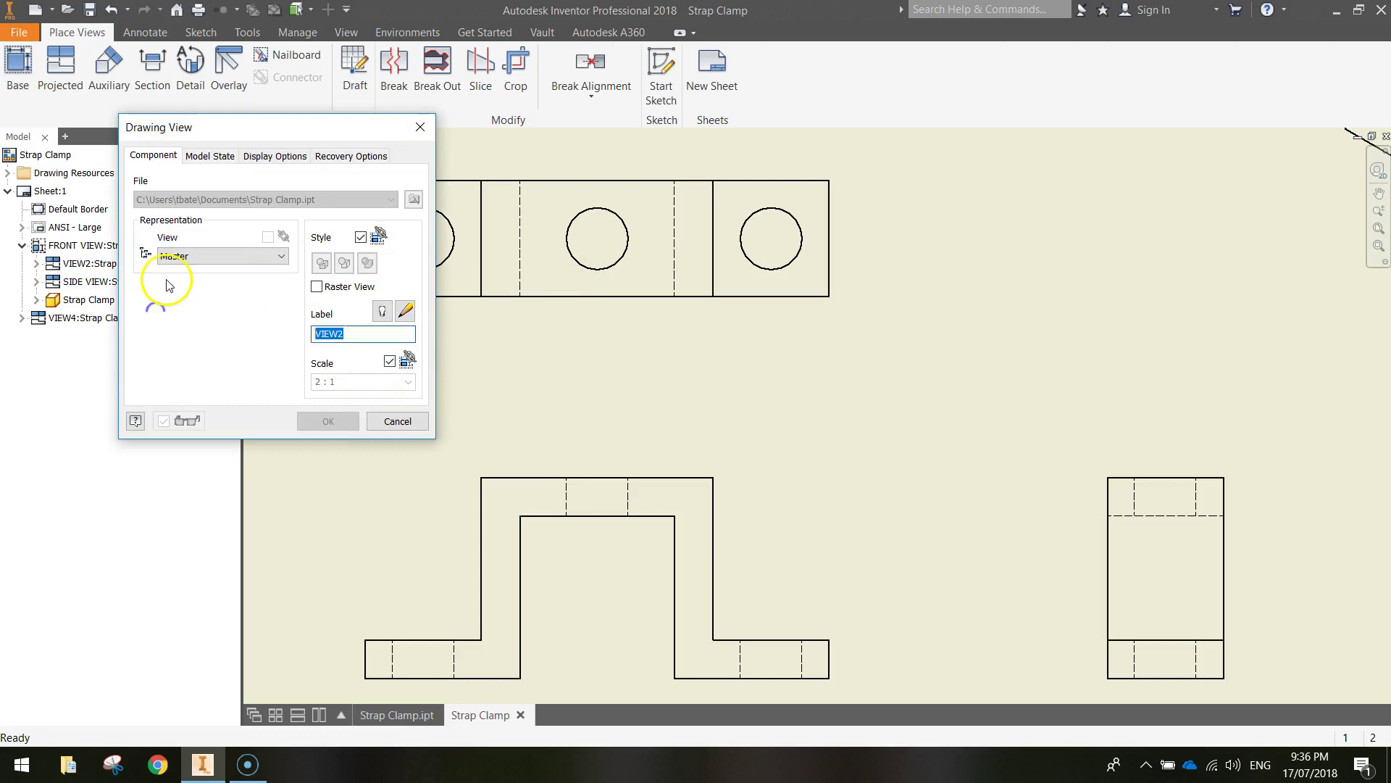
{"action": "type", "text": "TOP"}
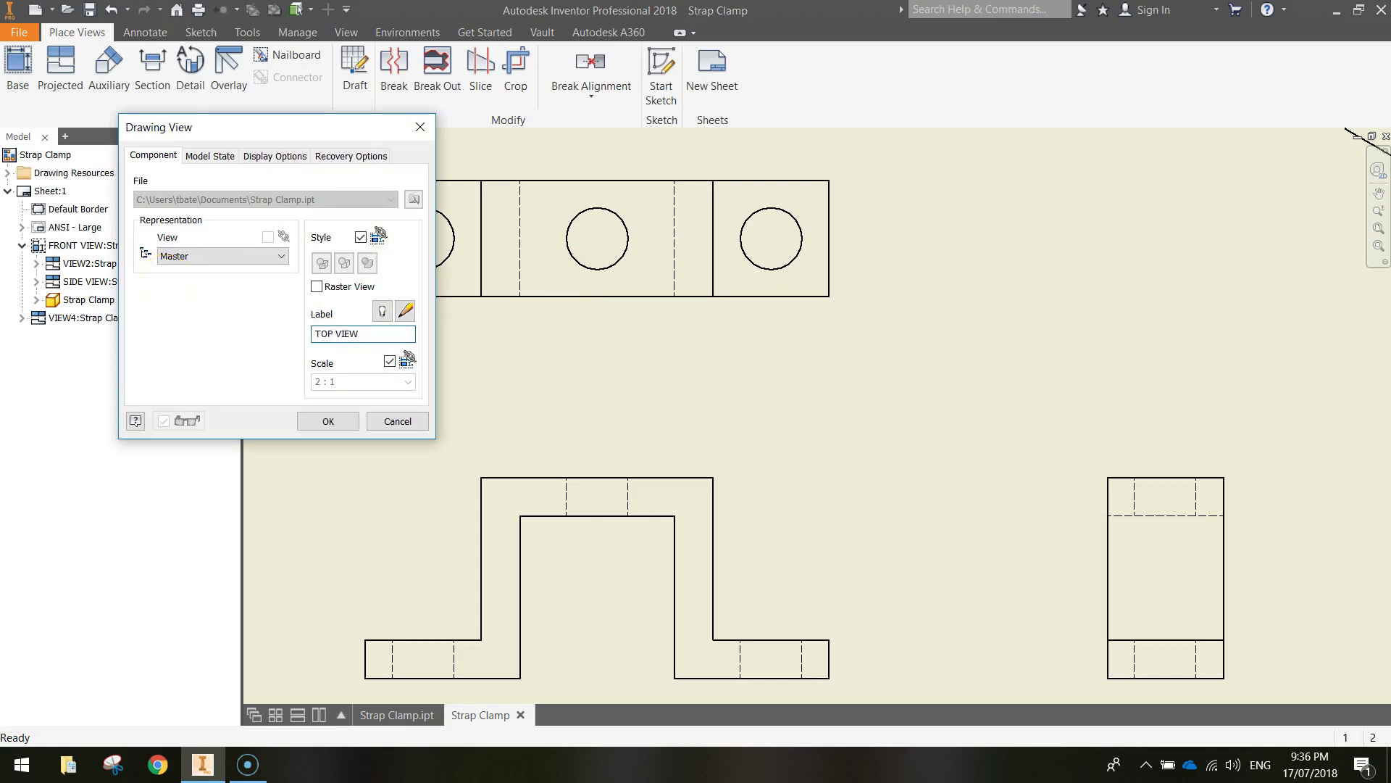
{"action": "left_click", "coordinate": [383, 312]}
Remove the scale line from the top view's label and set its text height to 6.10 mm
{"action": "left_click", "coordinate": [405, 310]}
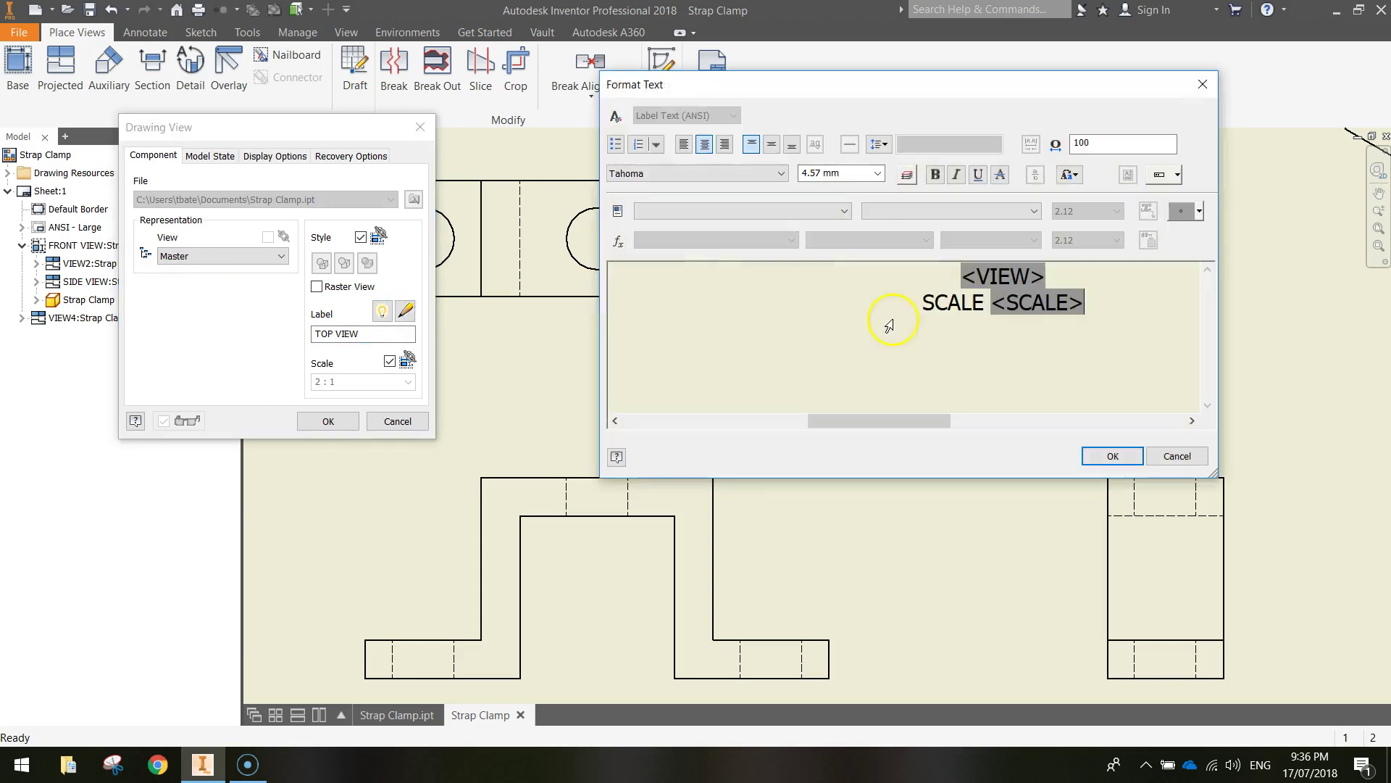
{"action": "key", "text": "Delete"}
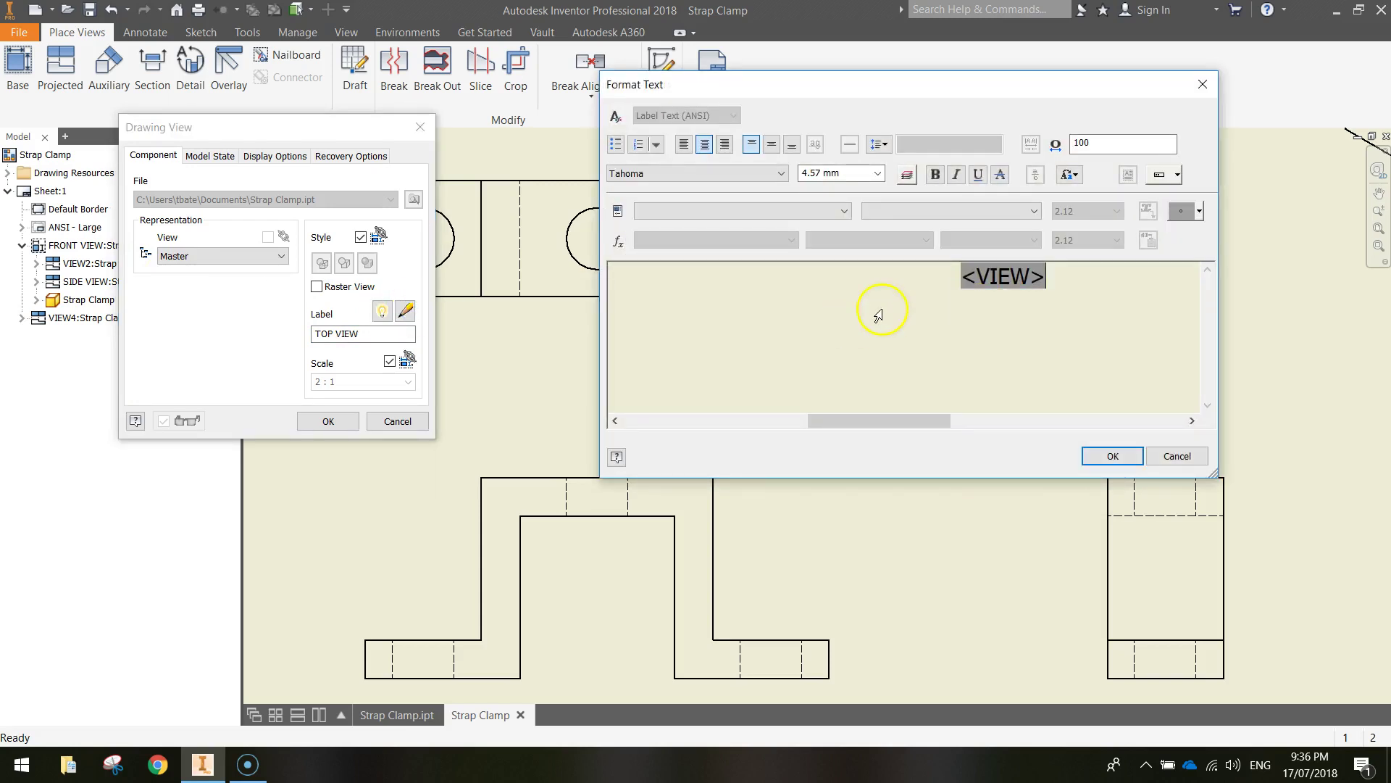
{"action": "left_click", "coordinate": [955, 277]}
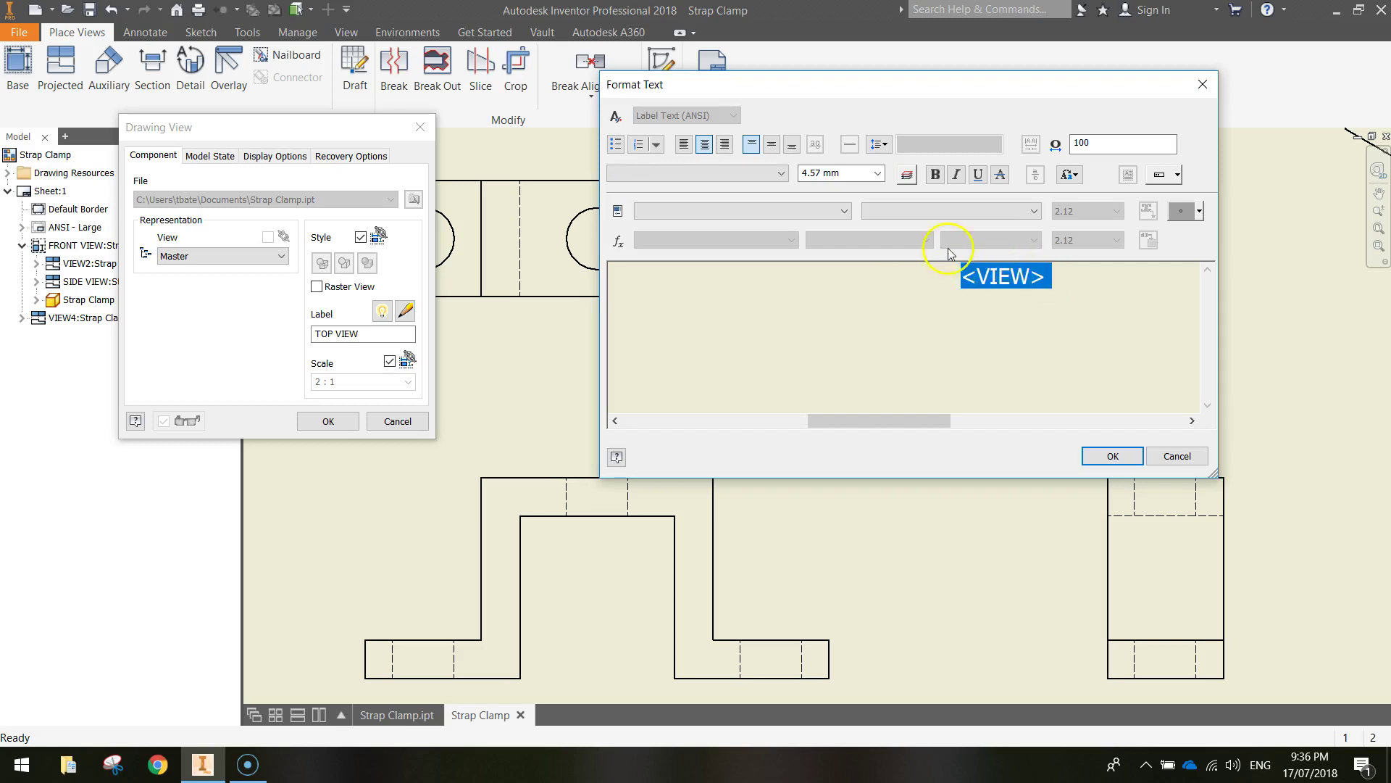
{"action": "left_click", "coordinate": [877, 173]}
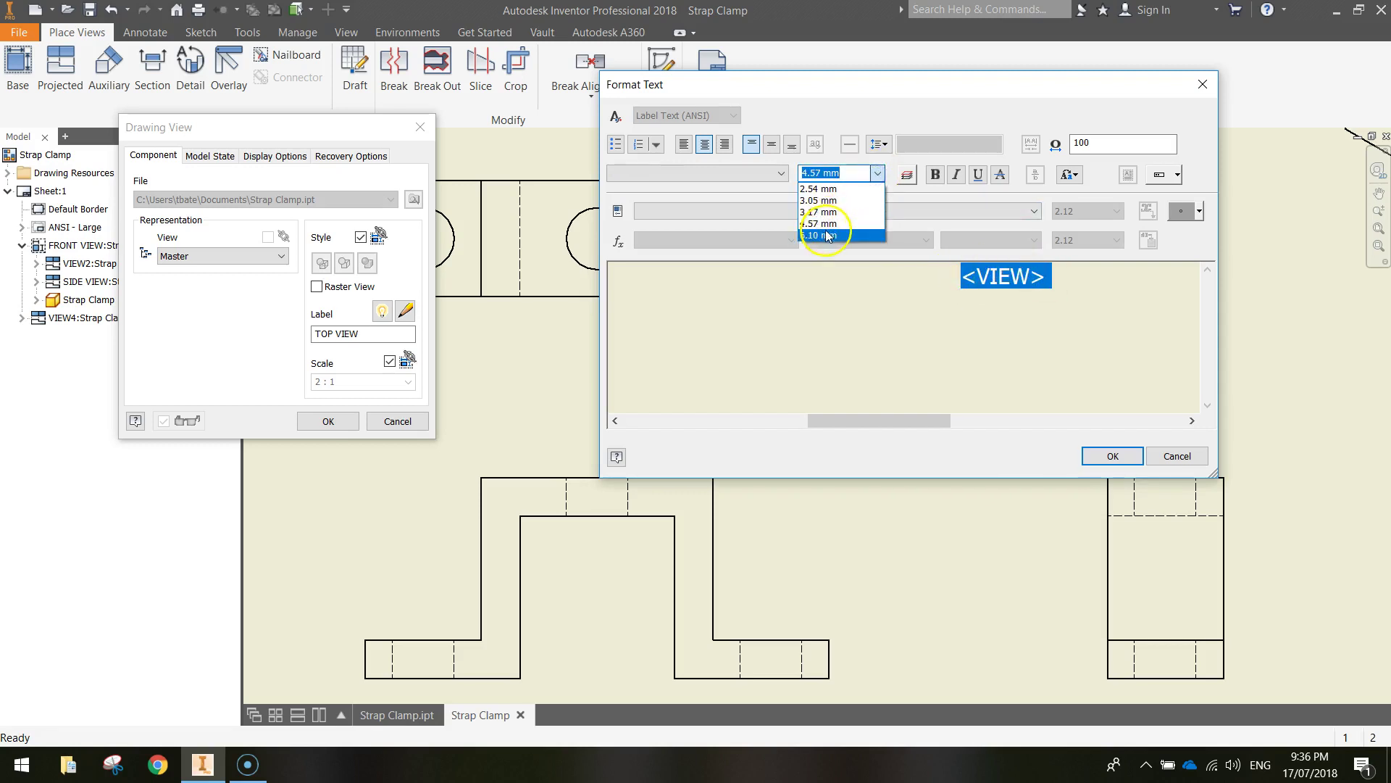
{"action": "left_click", "coordinate": [823, 235]}
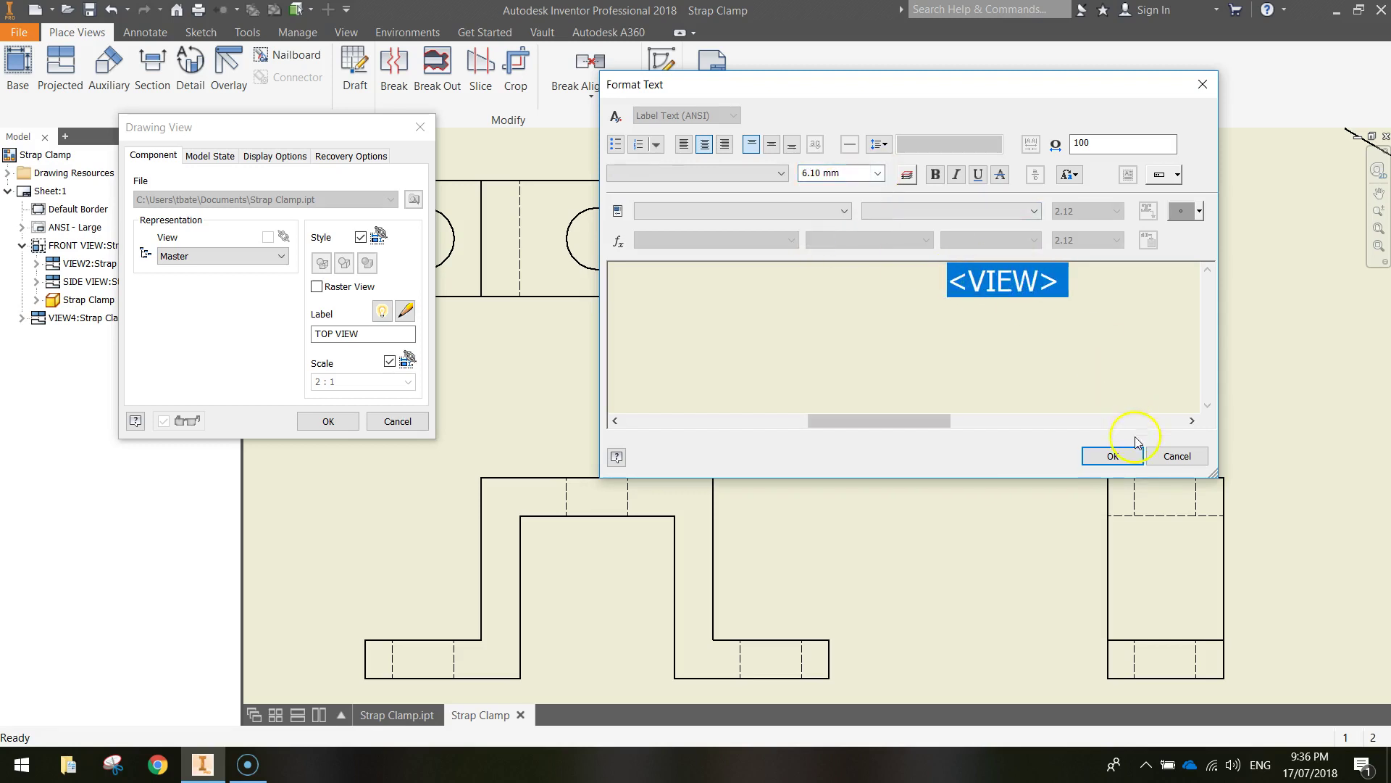
{"action": "left_click", "coordinate": [1126, 458]}
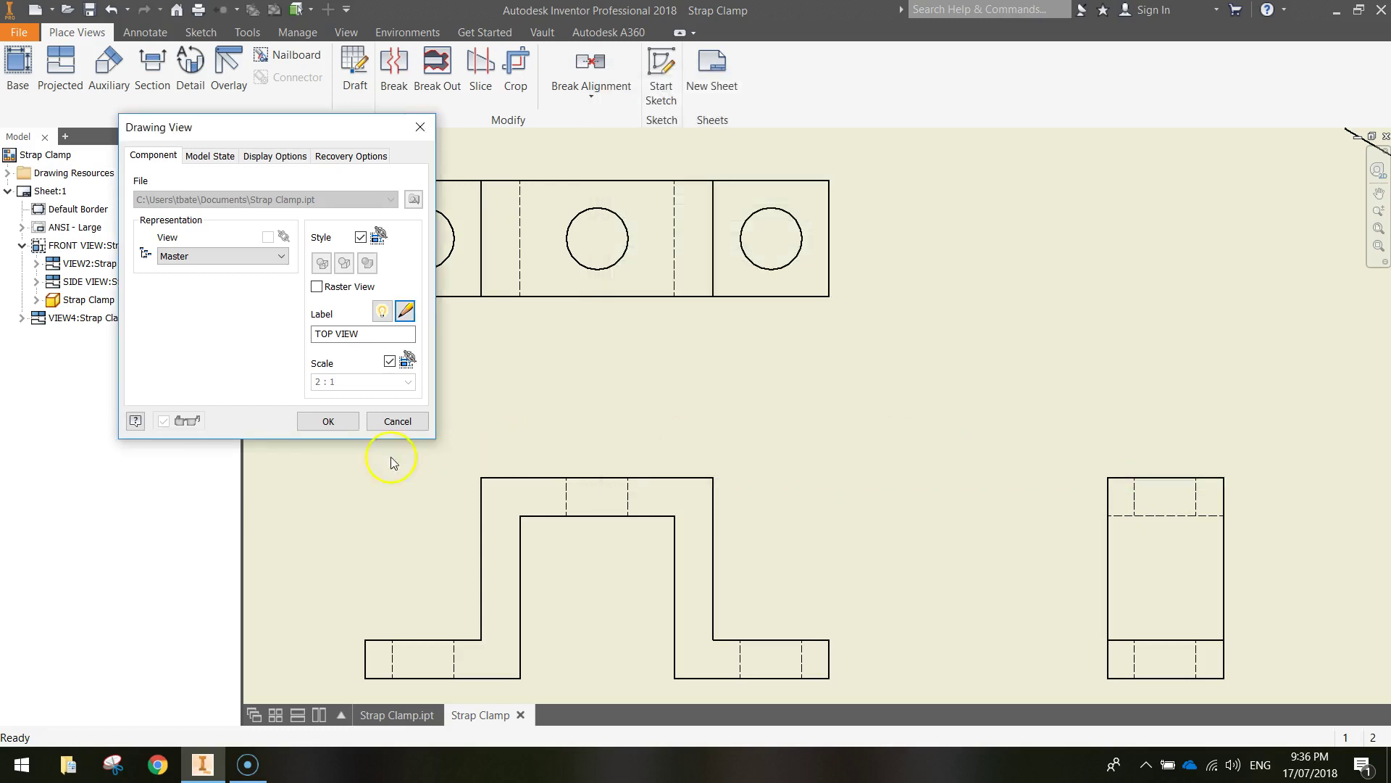
Apply the top view settings and move the TOP VIEW label slightly further below the view
{"action": "left_click", "coordinate": [333, 424]}
{"action": "left_click_drag", "start_coordinate": [590, 324], "coordinate": [592, 331]}
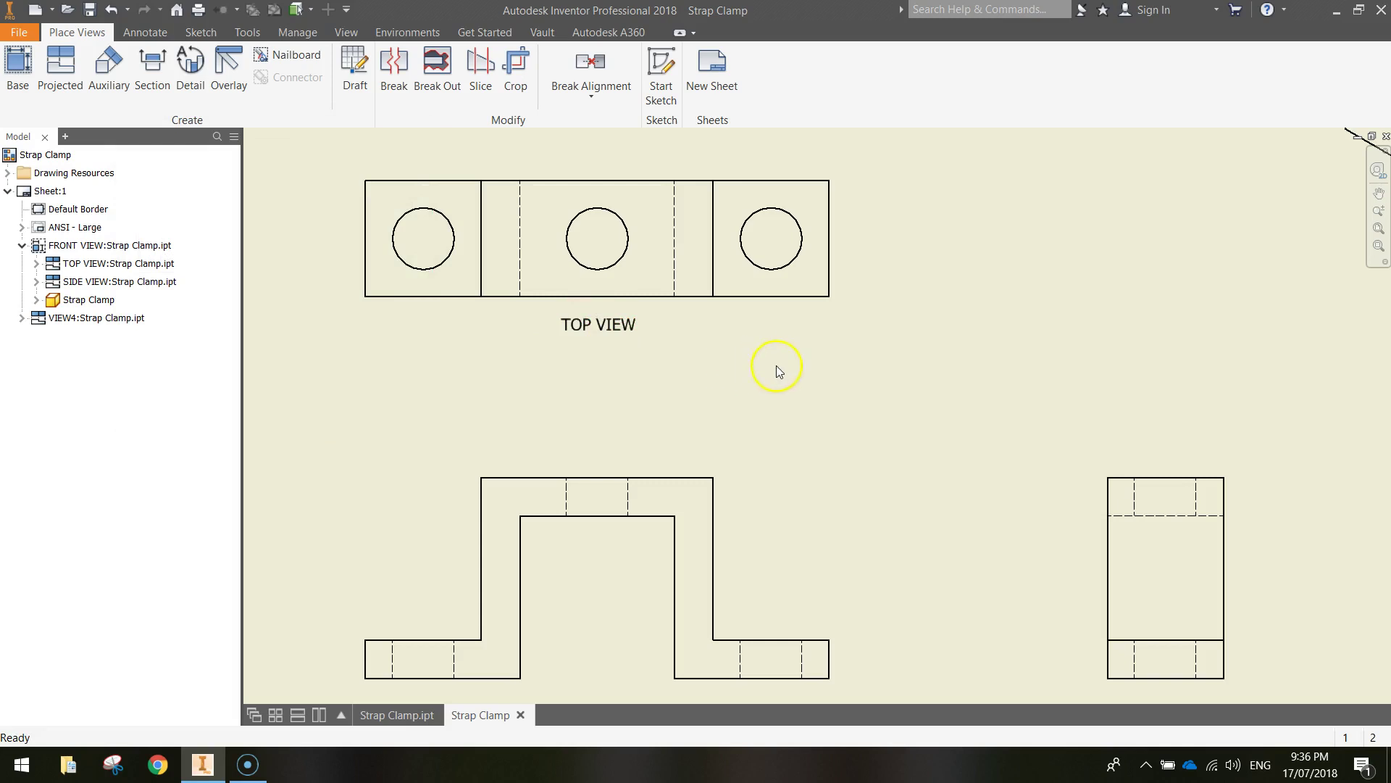
Set the isometric view's scale to 3:1 and shift the view left so it fits inside the sheet border
{"action": "scroll", "coordinate": [914, 447], "scroll_direction": "down", "scroll_amount": 1}
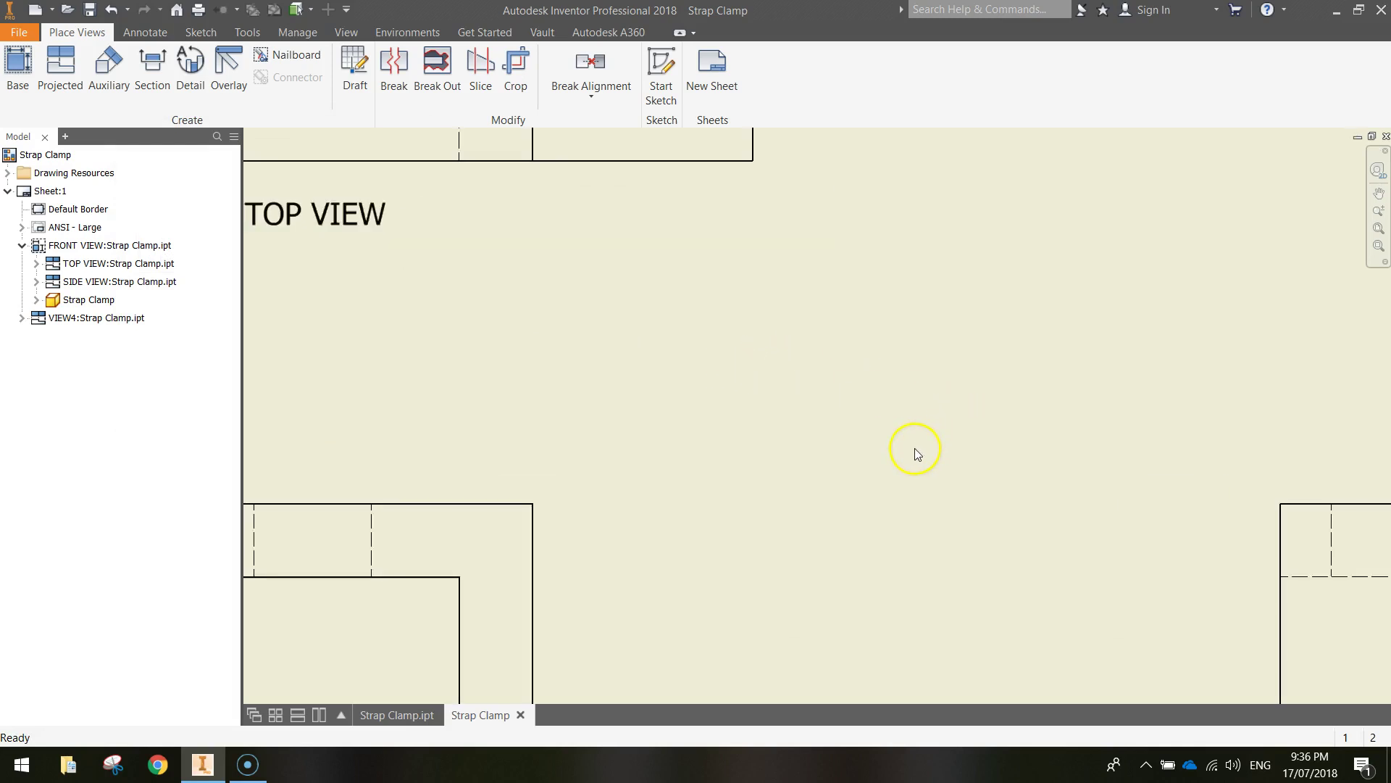
{"action": "scroll", "coordinate": [848, 449], "scroll_direction": "up", "scroll_amount": 3}
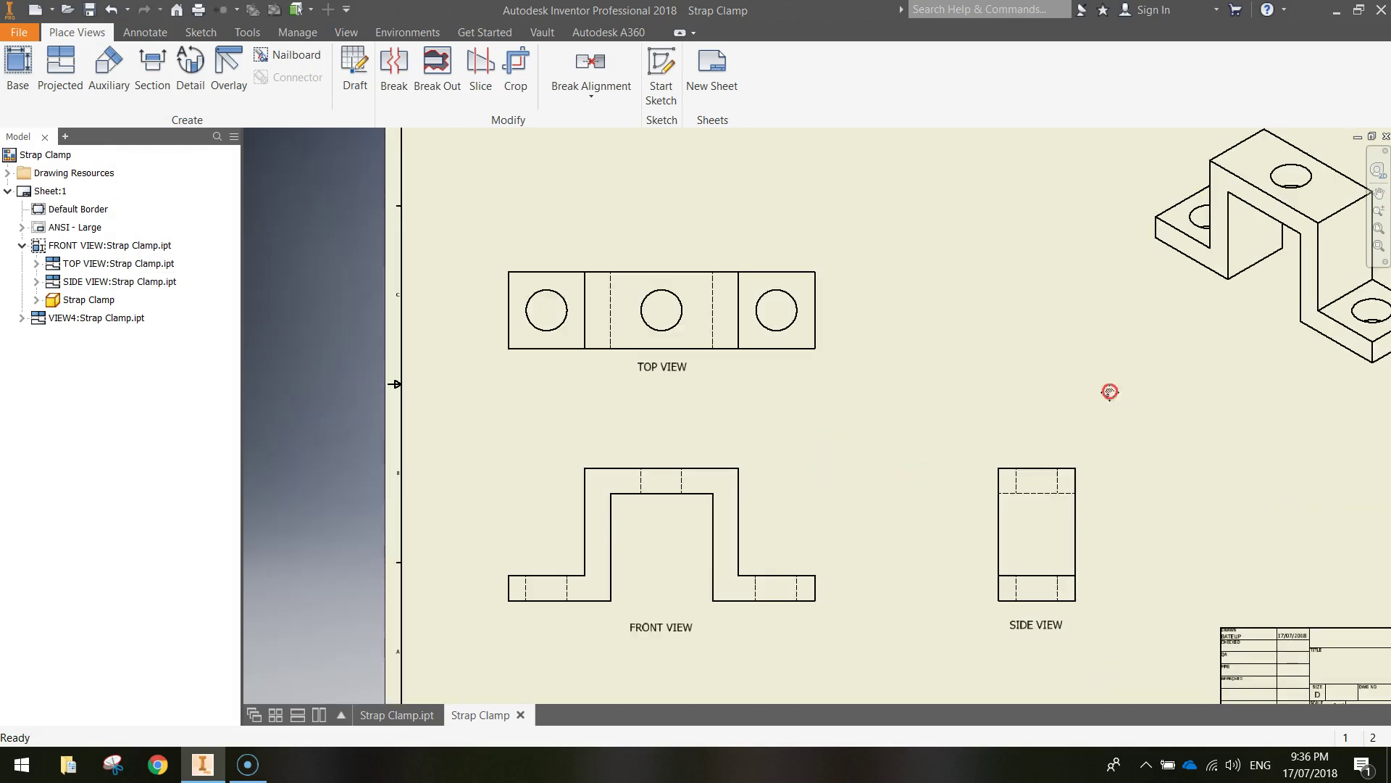
{"action": "middle_click_drag", "start_coordinate": [1109, 391], "coordinate": [816, 500]}
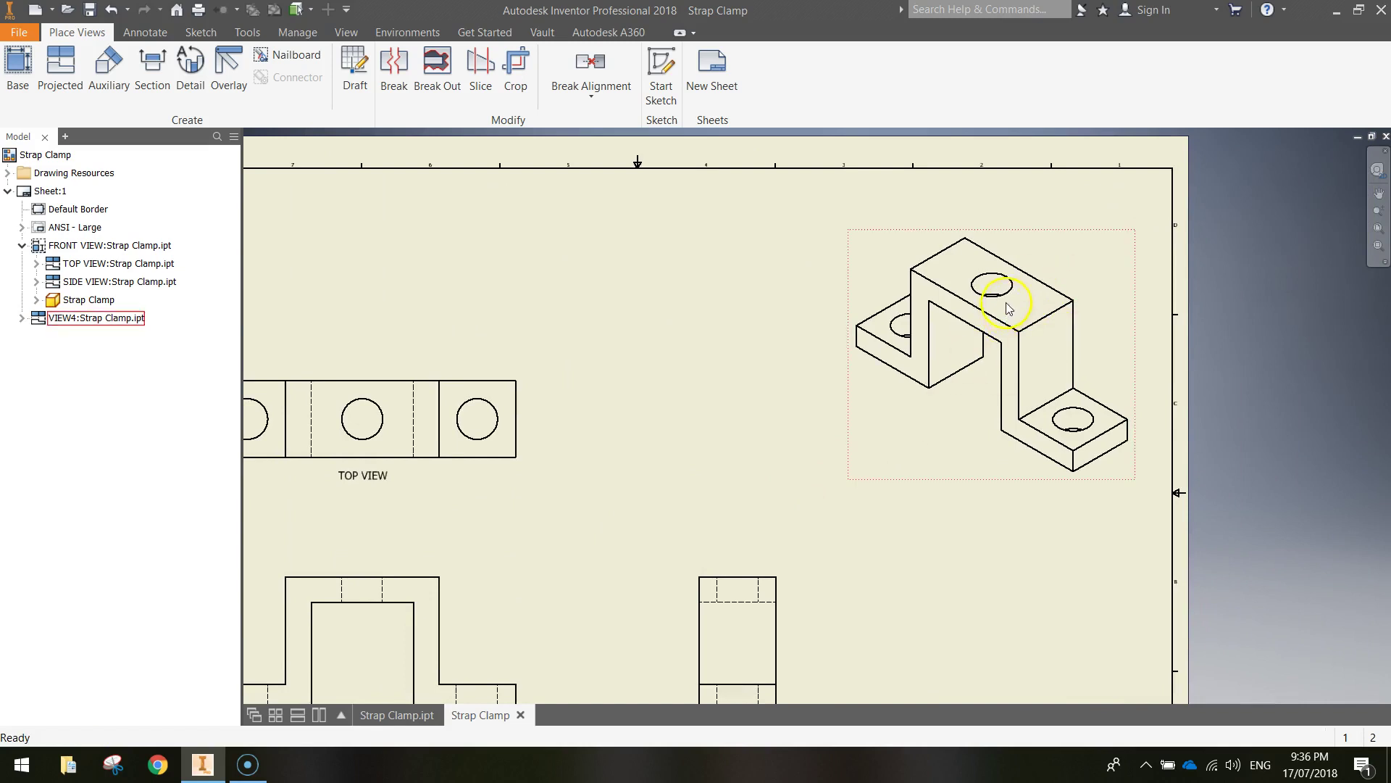
{"action": "double_click", "coordinate": [1060, 237]}
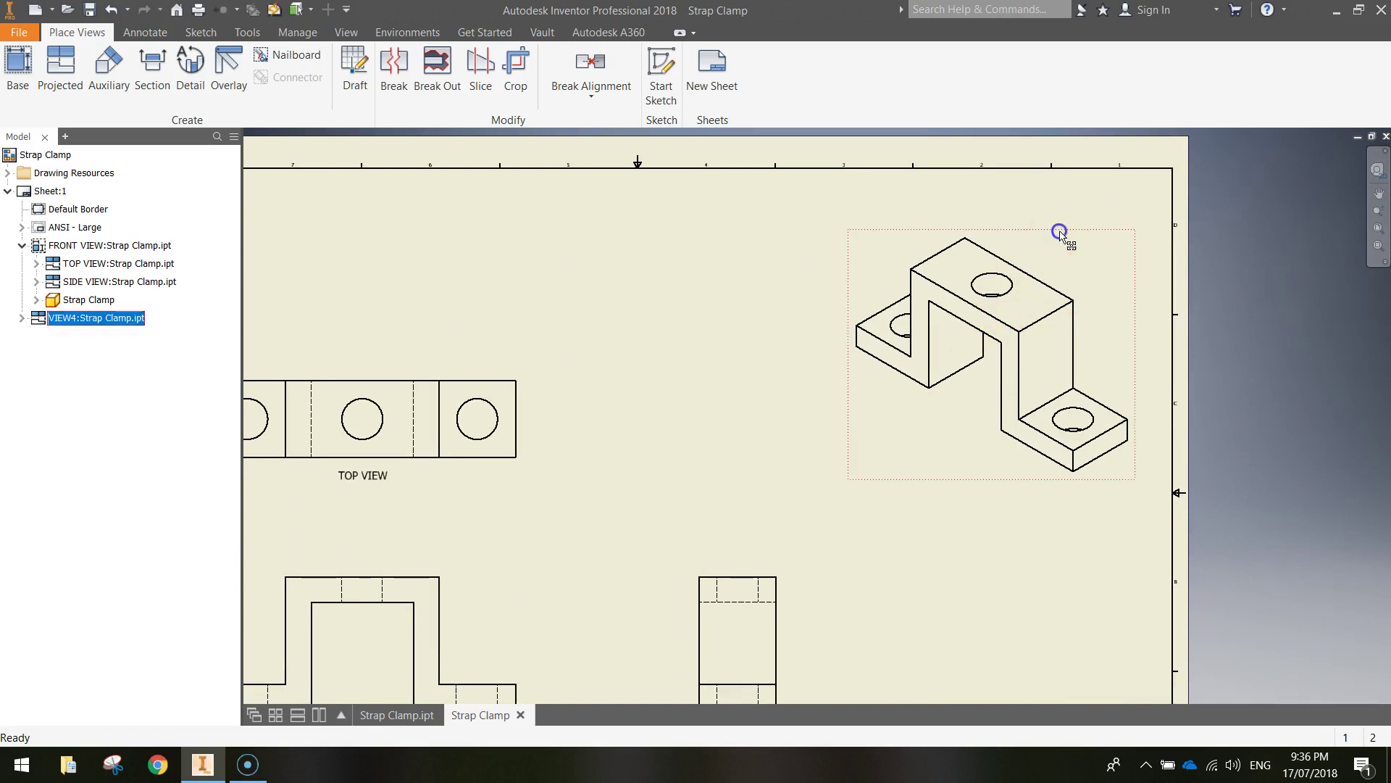
{"action": "left_click_drag", "start_coordinate": [274, 129], "coordinate": [454, 134]}
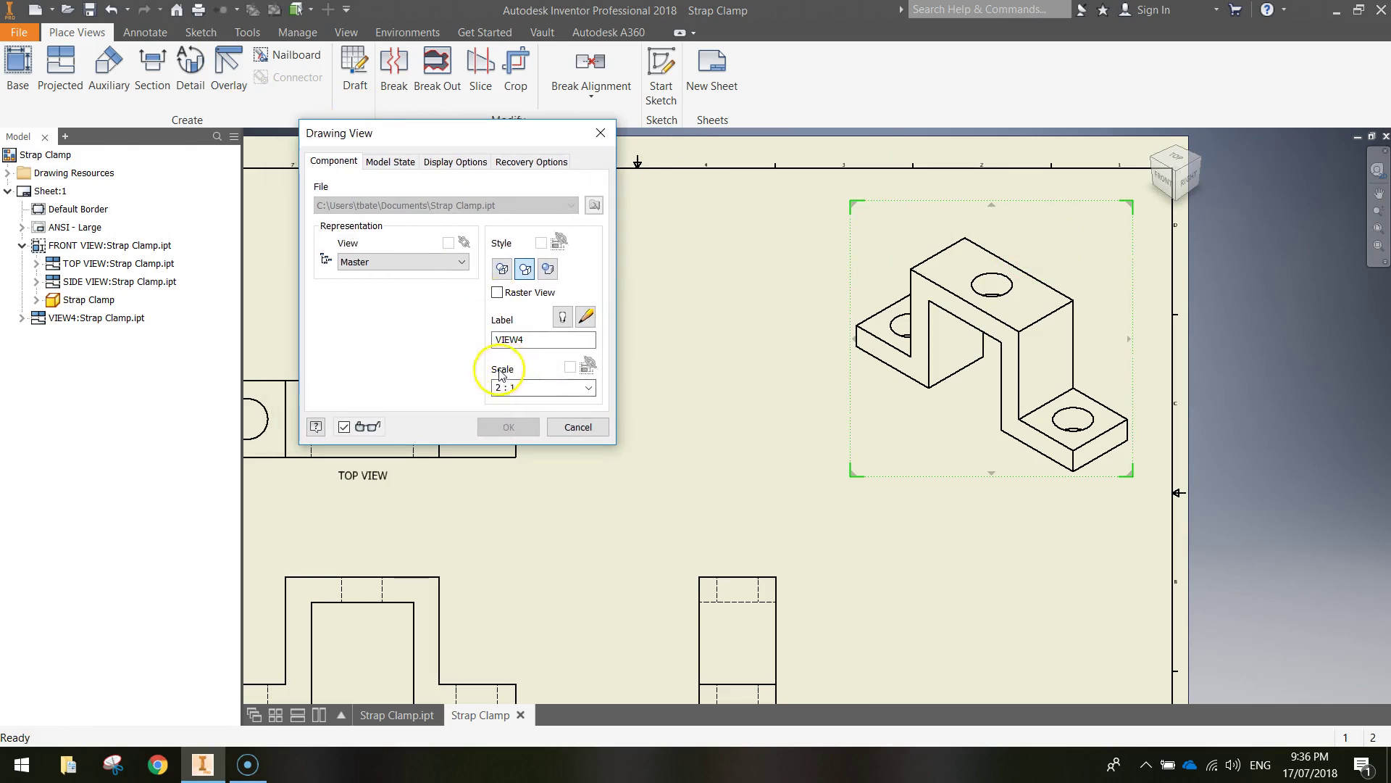
{"action": "left_click", "coordinate": [589, 388]}
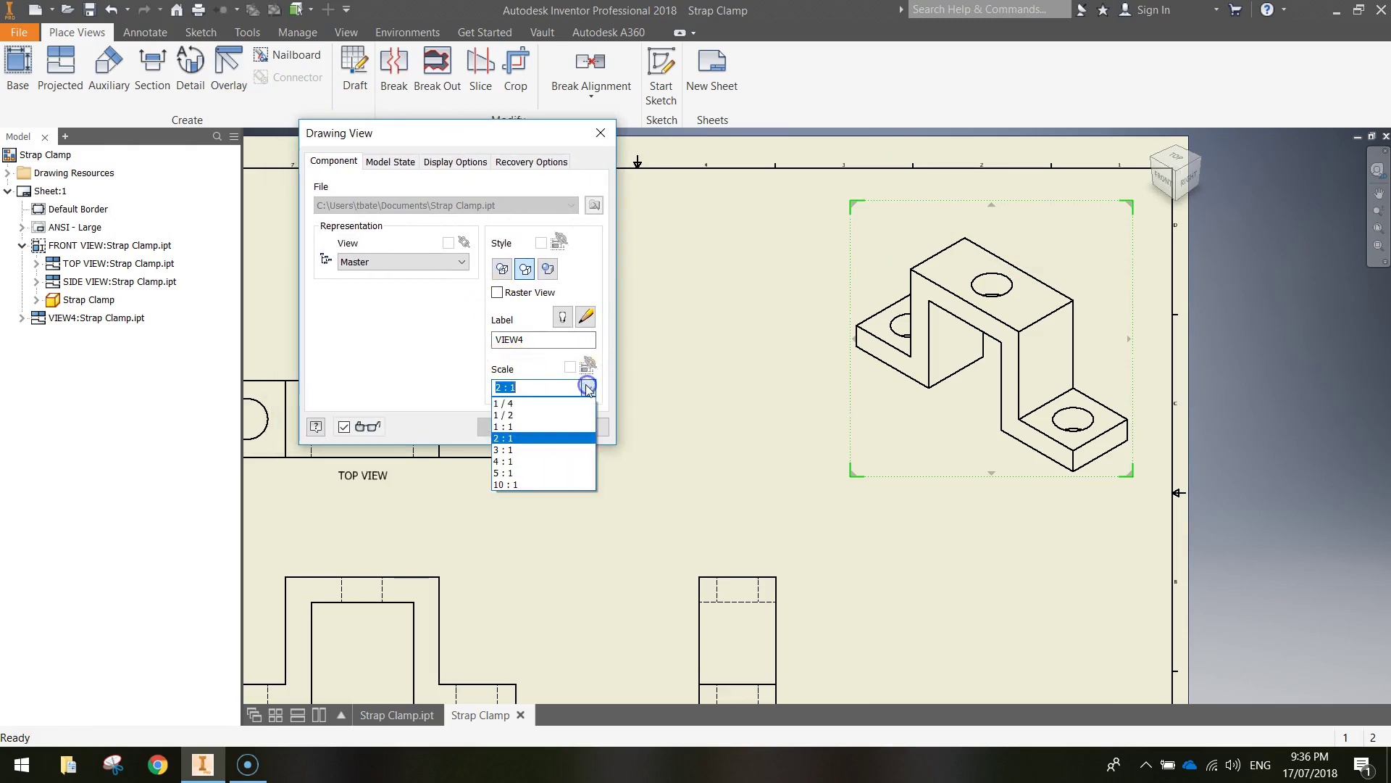
{"action": "left_click", "coordinate": [539, 449]}
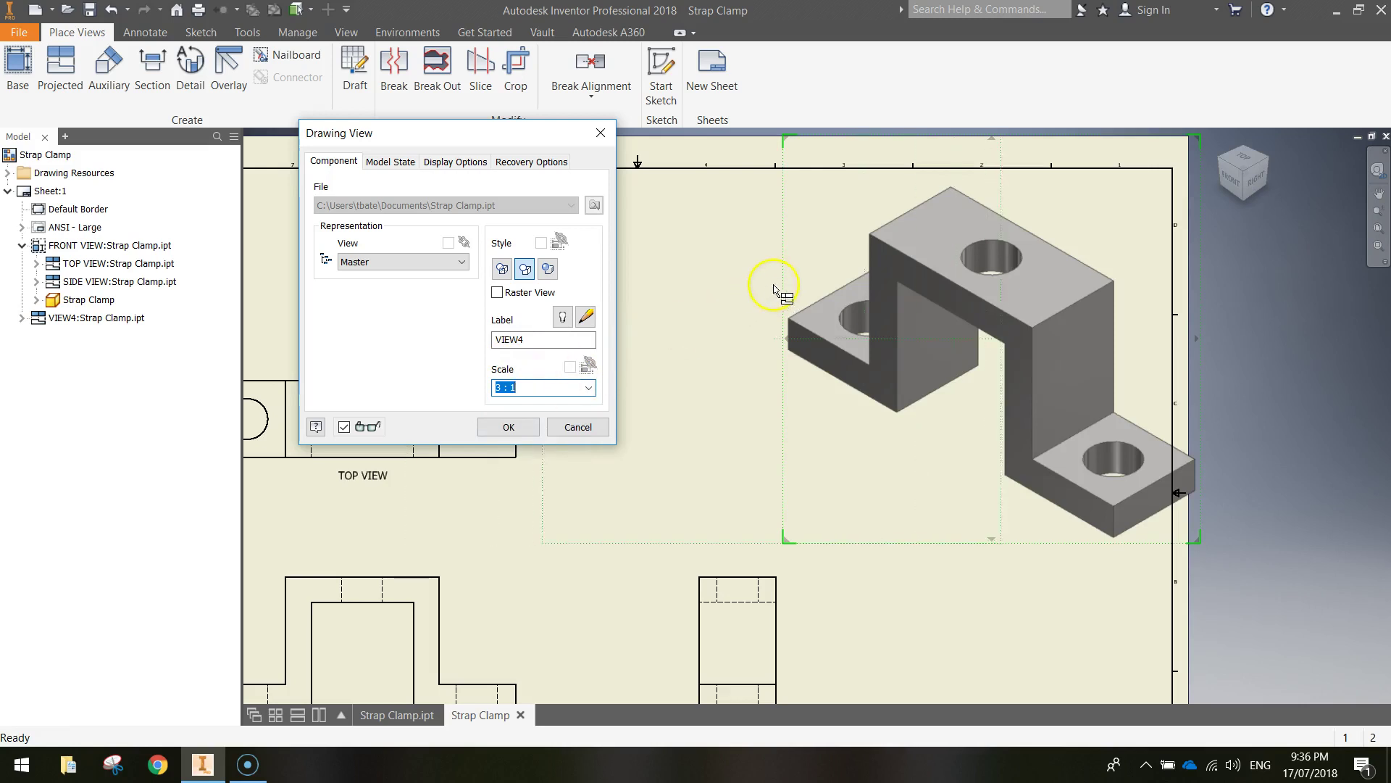
{"action": "left_click_drag", "start_coordinate": [786, 278], "coordinate": [734, 279]}
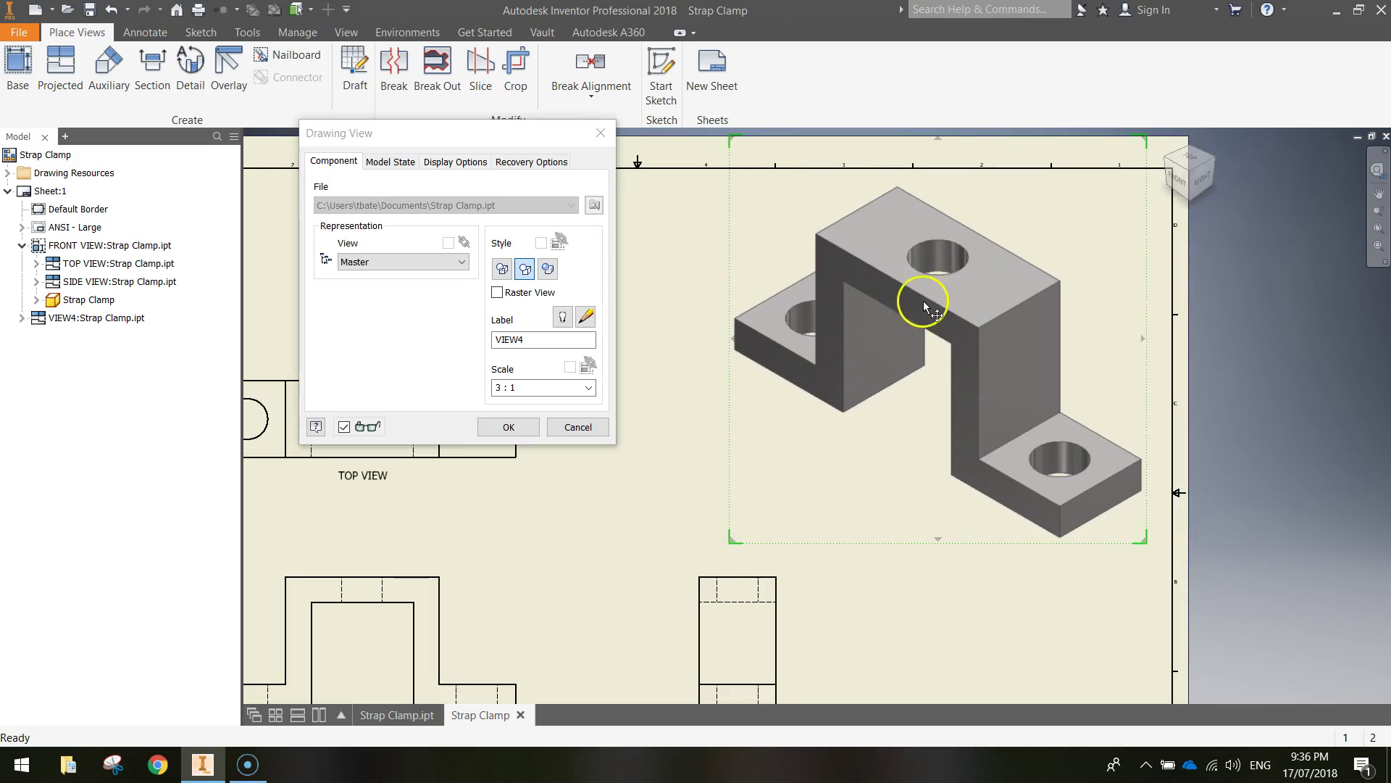
Turn on the shaded style for the isometric view and give it a visible ISOMETRIC VIEW label
{"action": "left_click", "coordinate": [549, 271]}
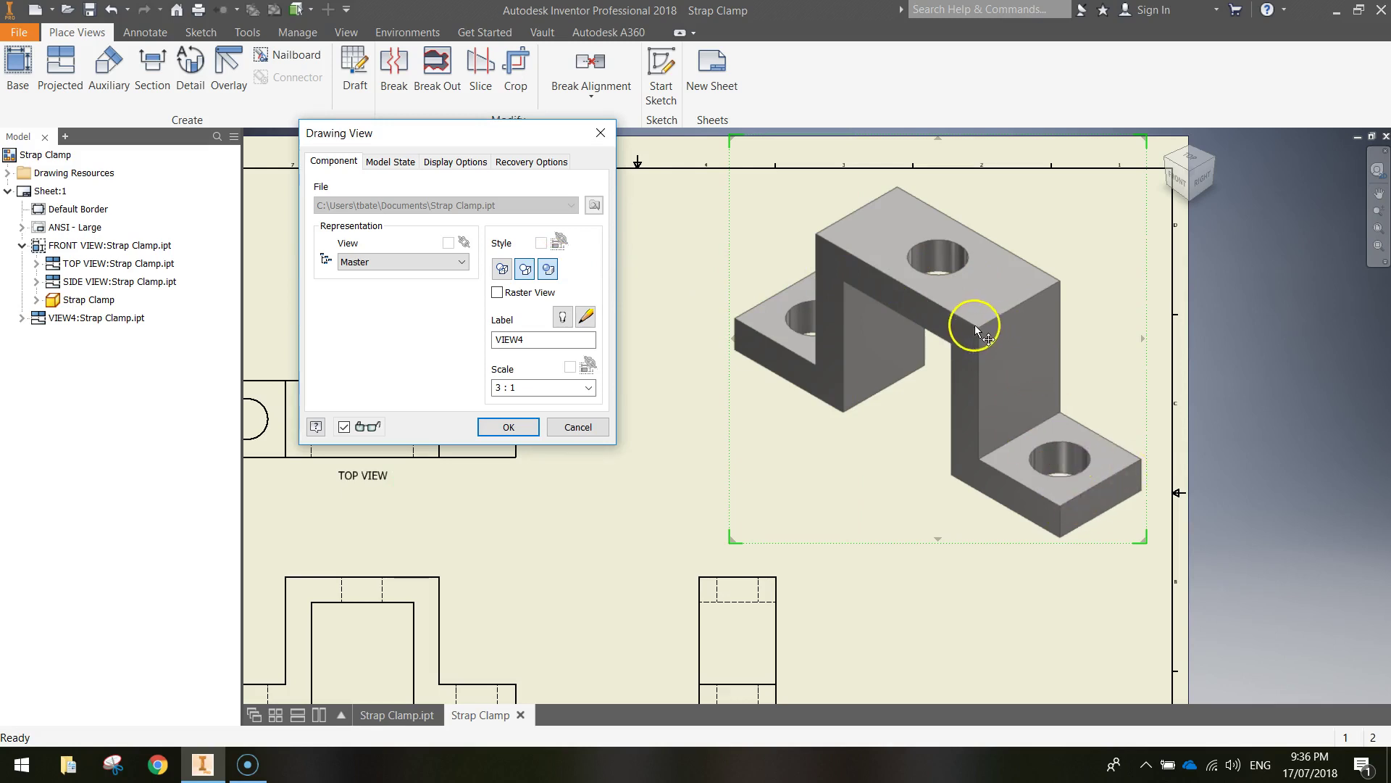
{"action": "double_click", "coordinate": [526, 339]}
{"action": "type", "text": "ISOMETRIC"}
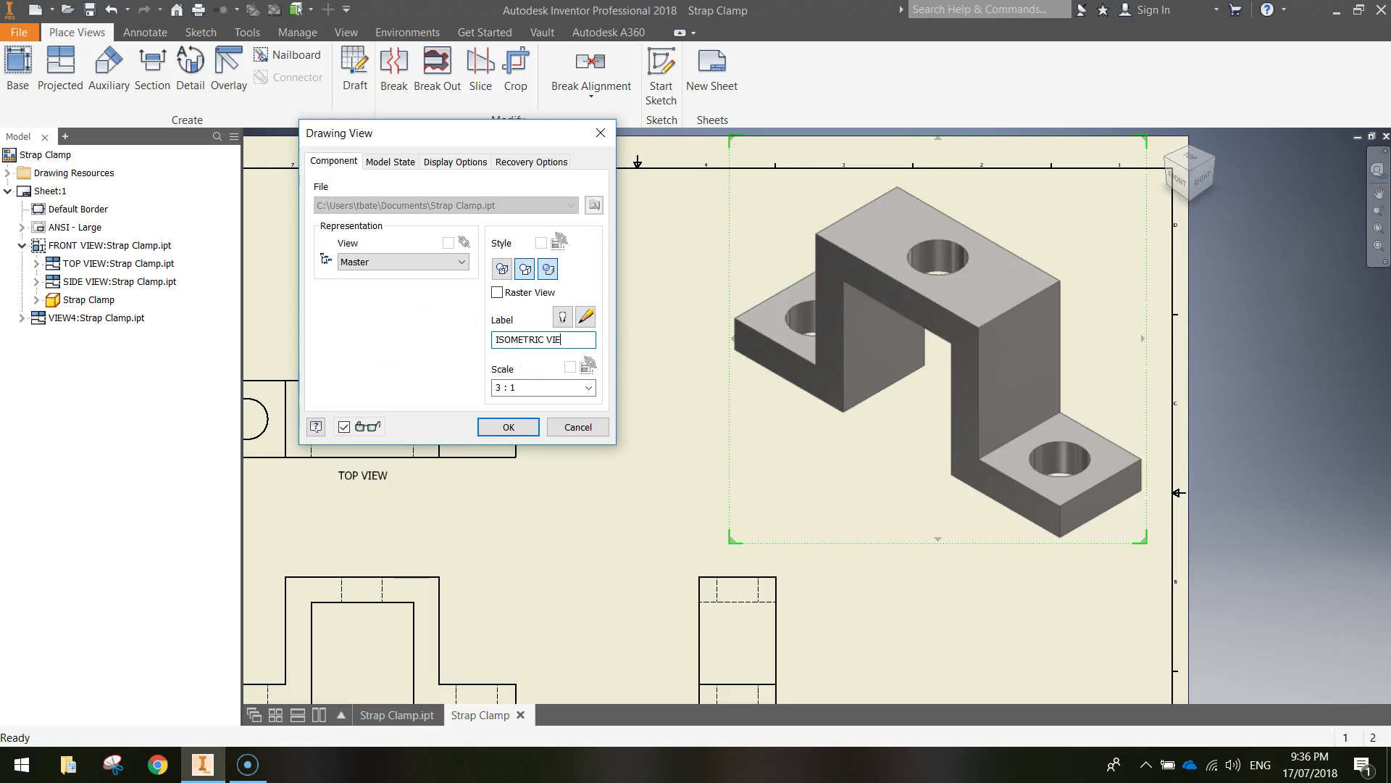
{"action": "left_click", "coordinate": [563, 318]}
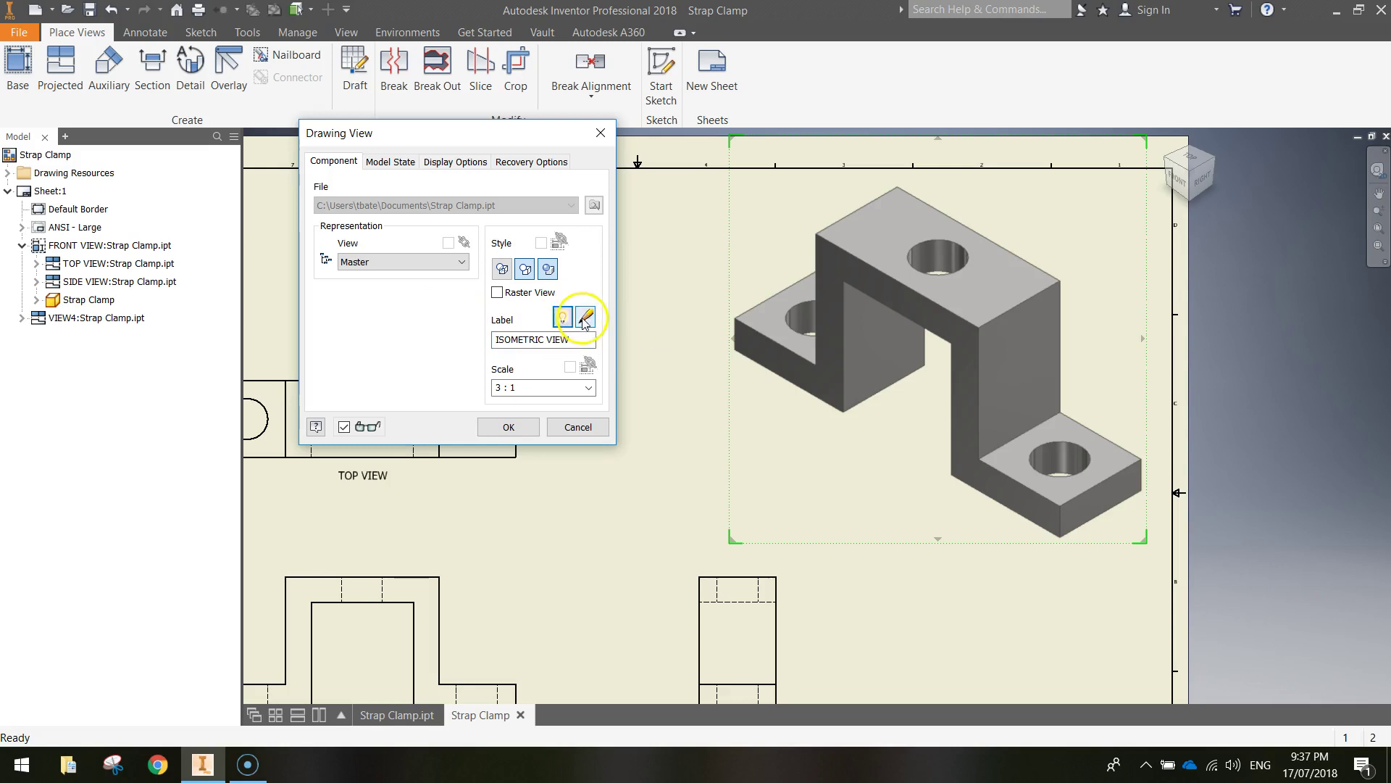
Set the text height of the isometric view's whole label, including its scale line, to 6.10 mm
{"action": "left_click", "coordinate": [586, 318]}
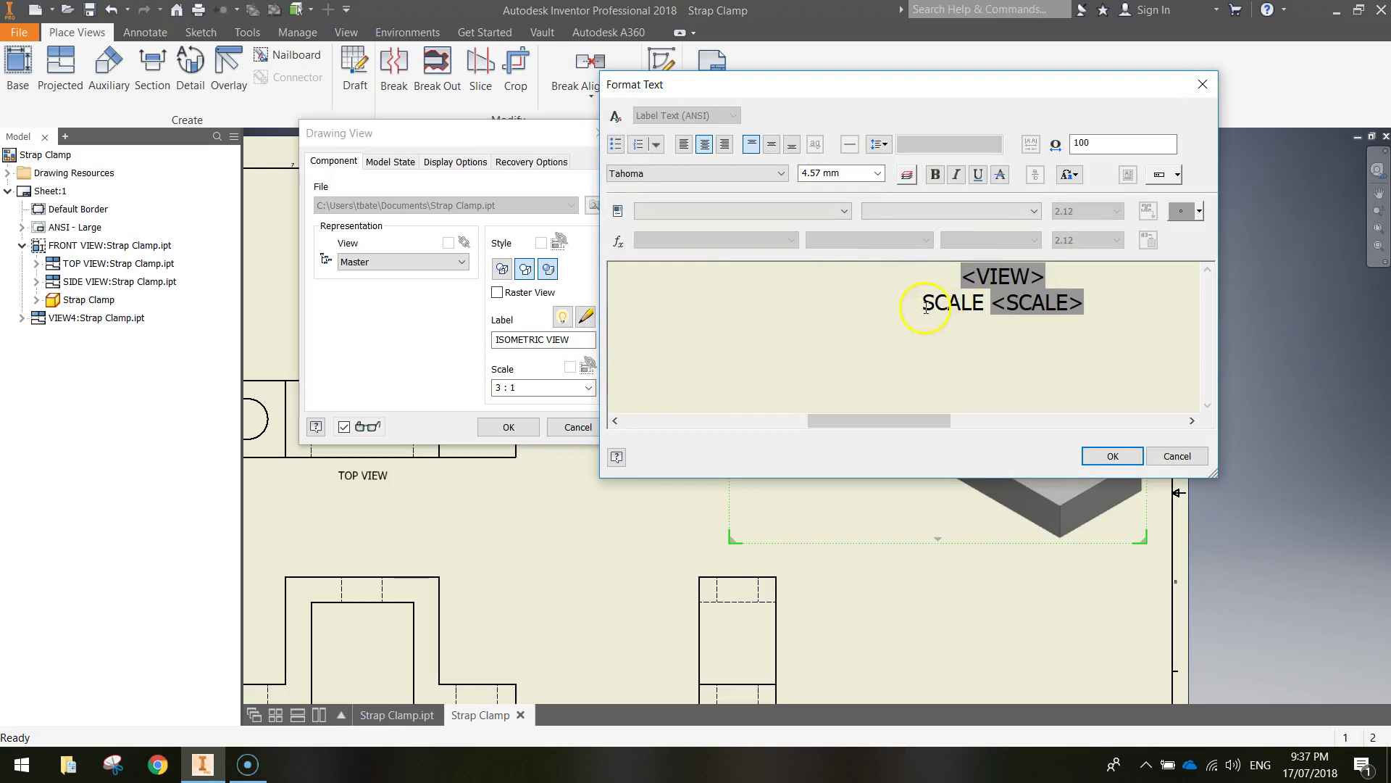
{"action": "left_click_drag", "start_coordinate": [903, 277], "coordinate": [910, 301]}
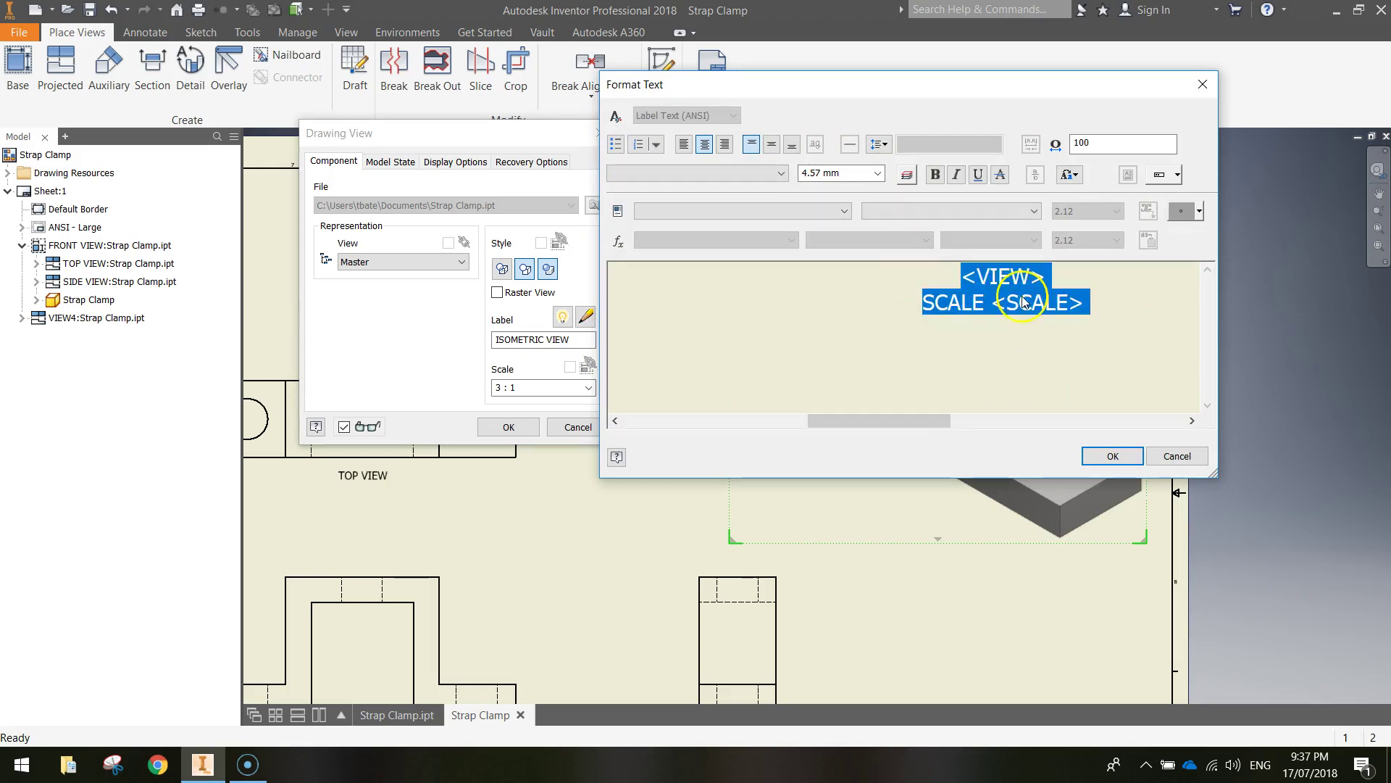
{"action": "left_click", "coordinate": [878, 174]}
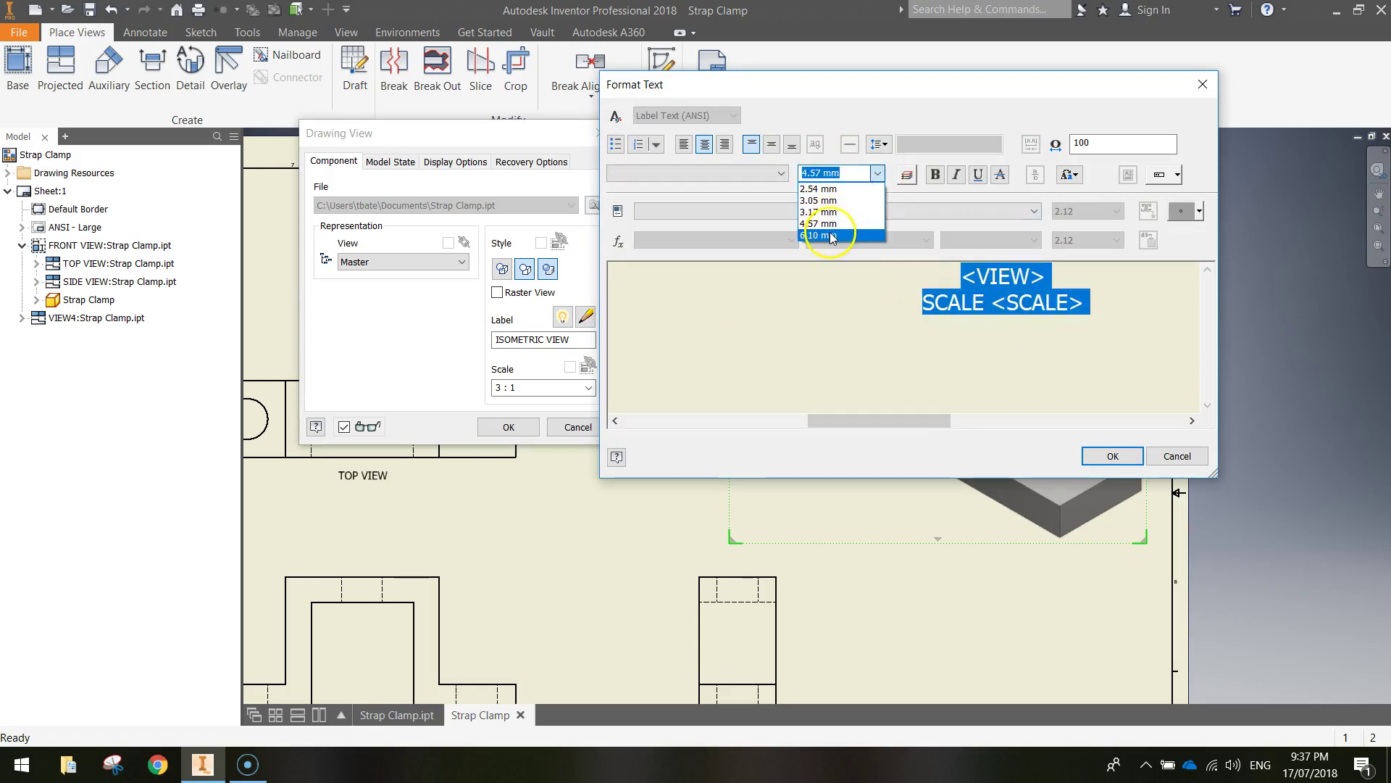
{"action": "left_click", "coordinate": [831, 237]}
{"action": "left_click", "coordinate": [1113, 456]}
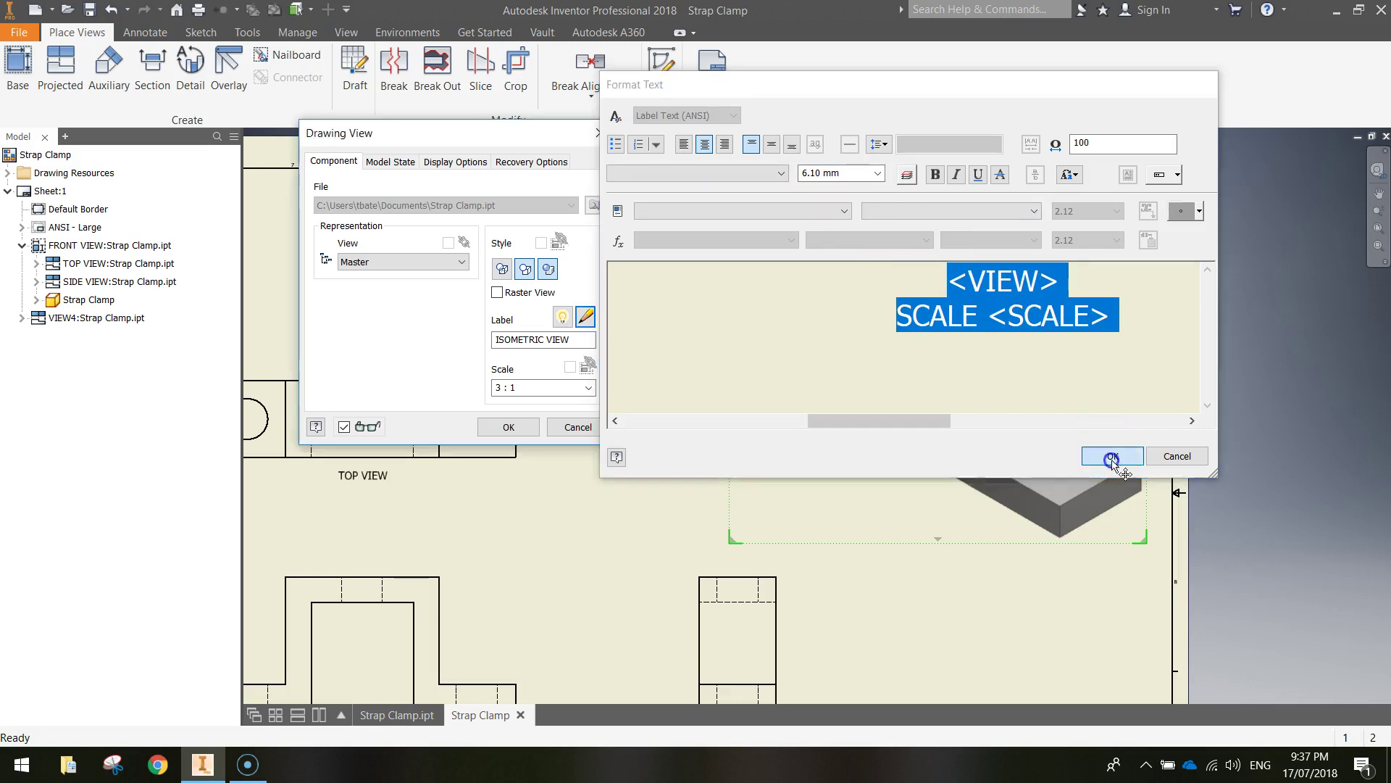
Apply the isometric view settings and move the ISOMETRIC VIEW label up and to the left, closer beneath the clamp
{"action": "left_click", "coordinate": [508, 427]}
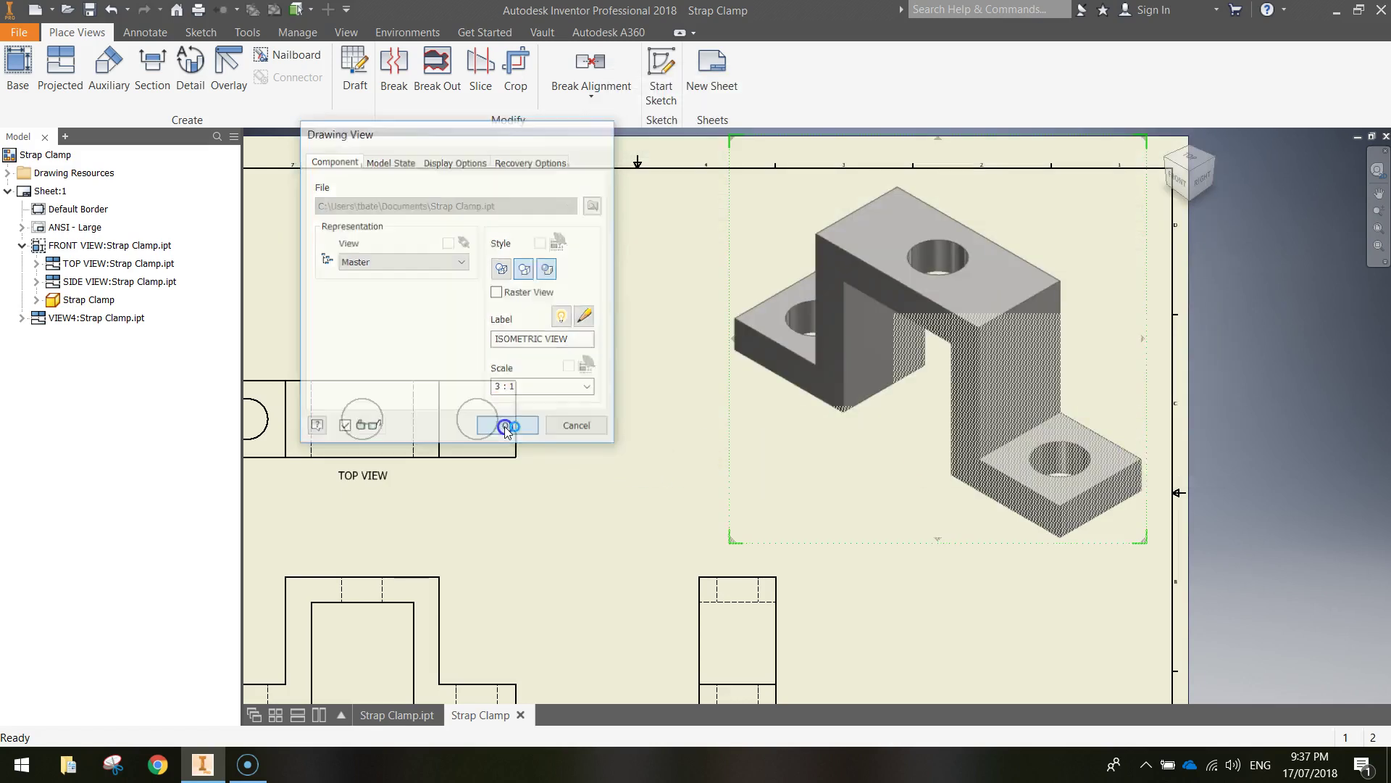
{"action": "left_click", "coordinate": [955, 564]}
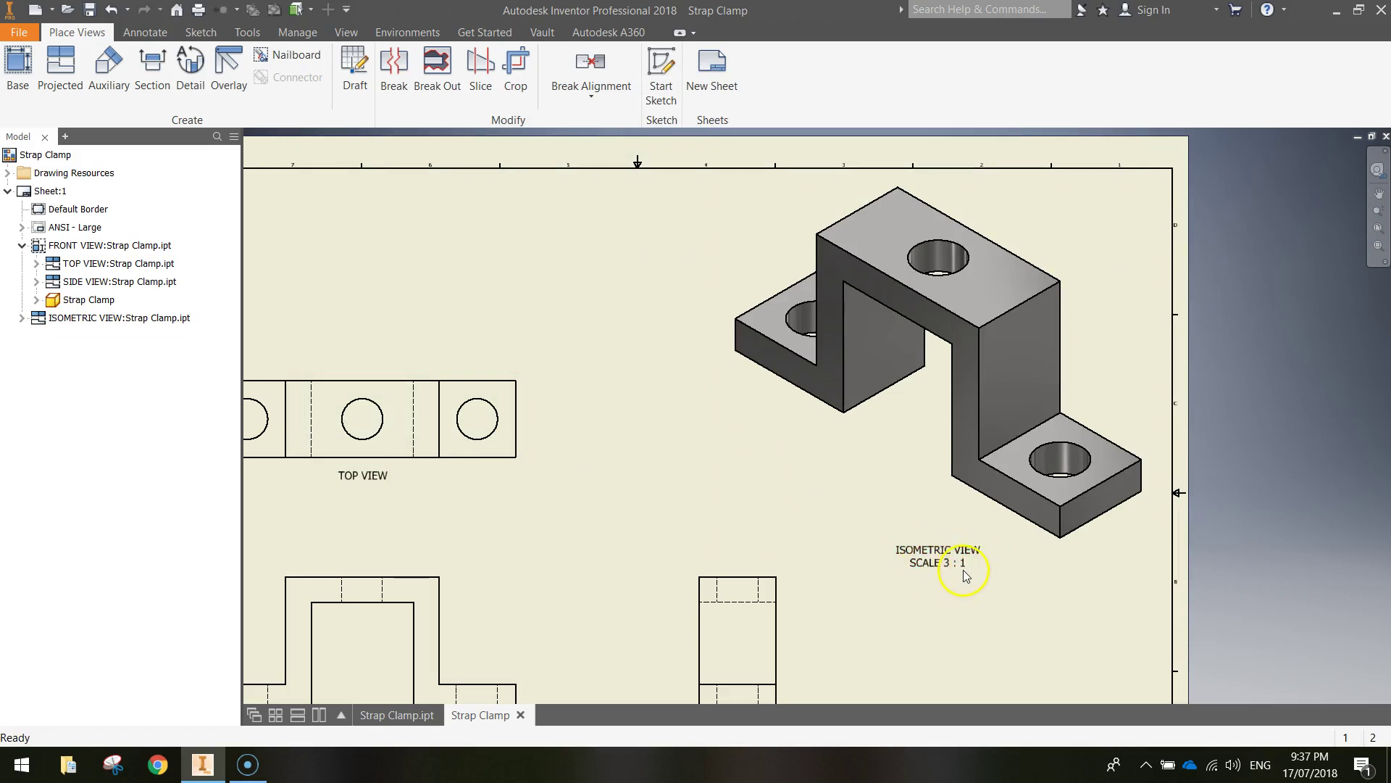
{"action": "left_click_drag", "start_coordinate": [942, 549], "coordinate": [896, 488]}
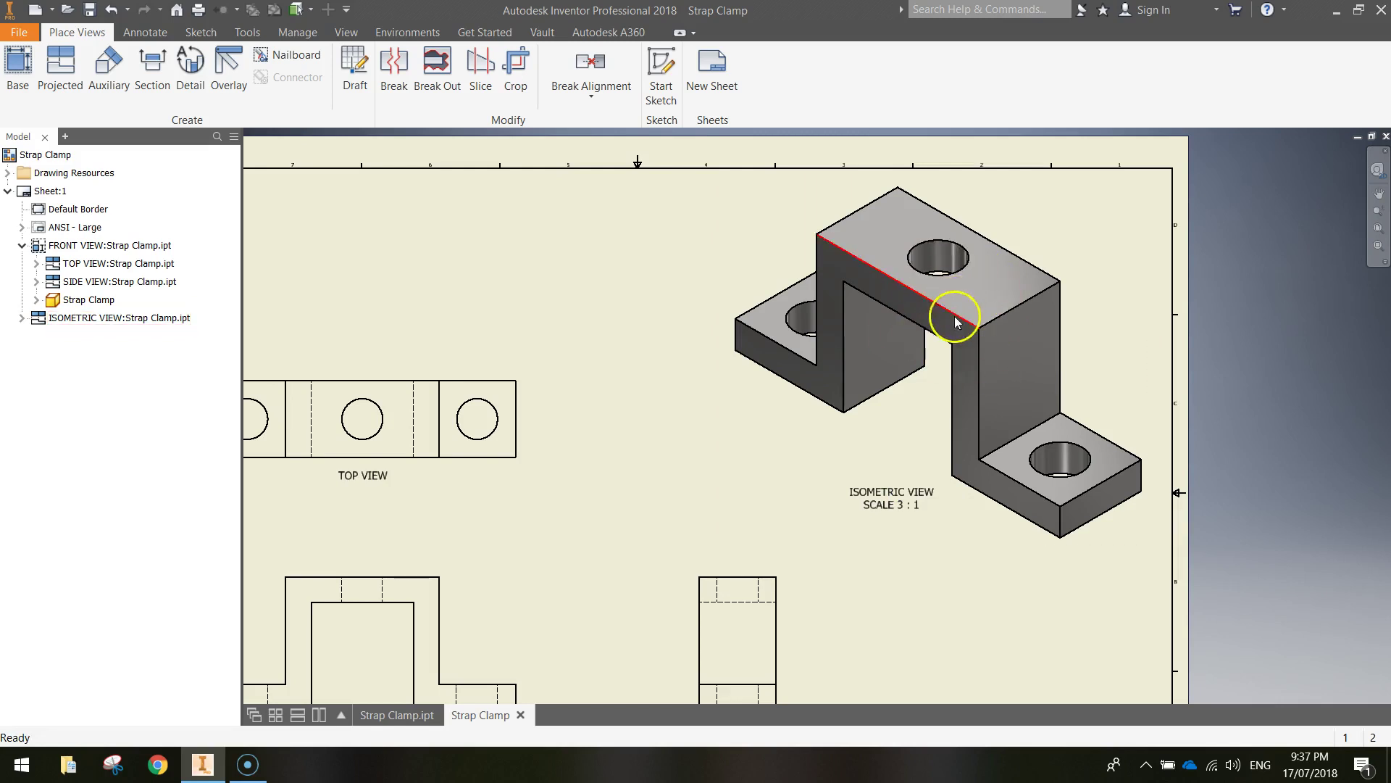
{"action": "scroll", "coordinate": [1031, 589], "scroll_direction": "down", "scroll_amount": 3}
{"action": "key", "text": "F2"}
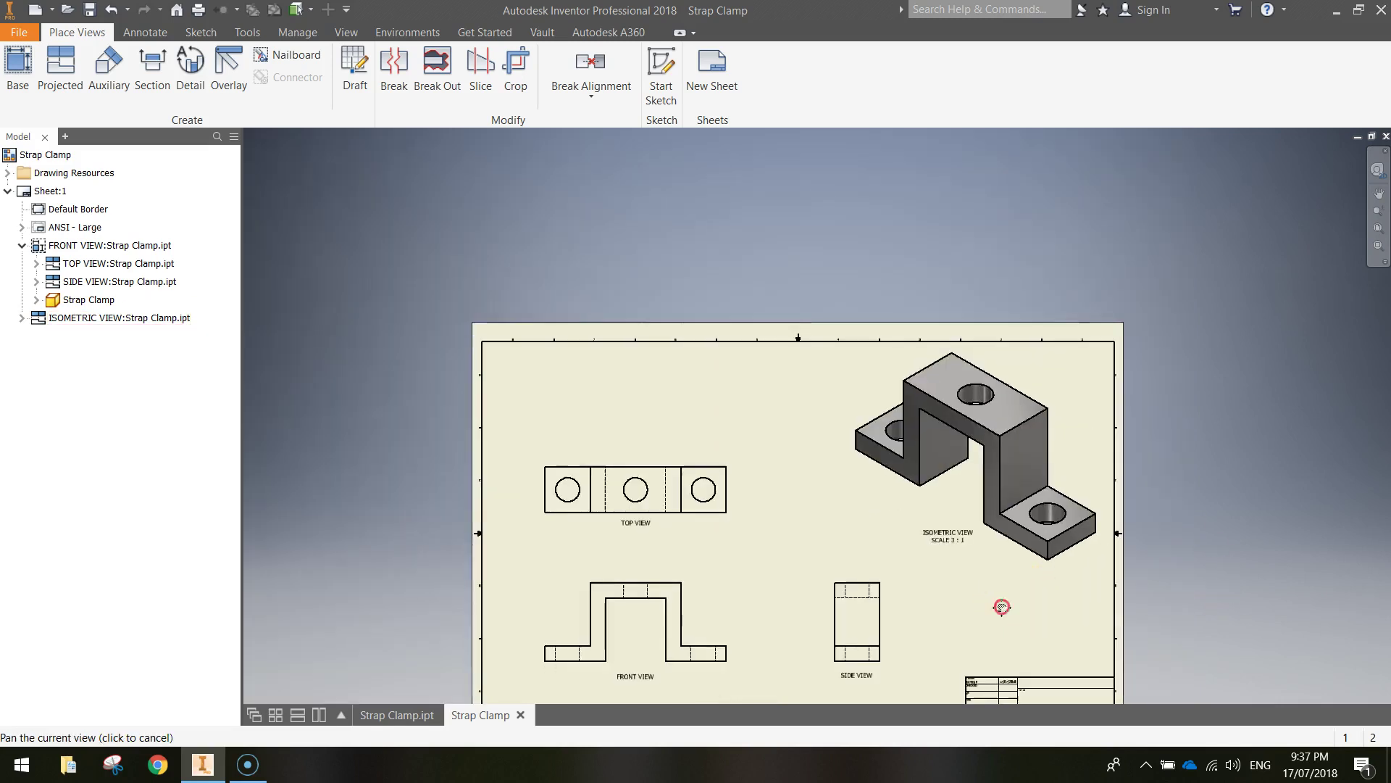
{"action": "left_click_drag", "start_coordinate": [1002, 607], "coordinate": [1087, 384]}
{"action": "scroll", "coordinate": [828, 370], "scroll_direction": "up", "scroll_amount": 3}
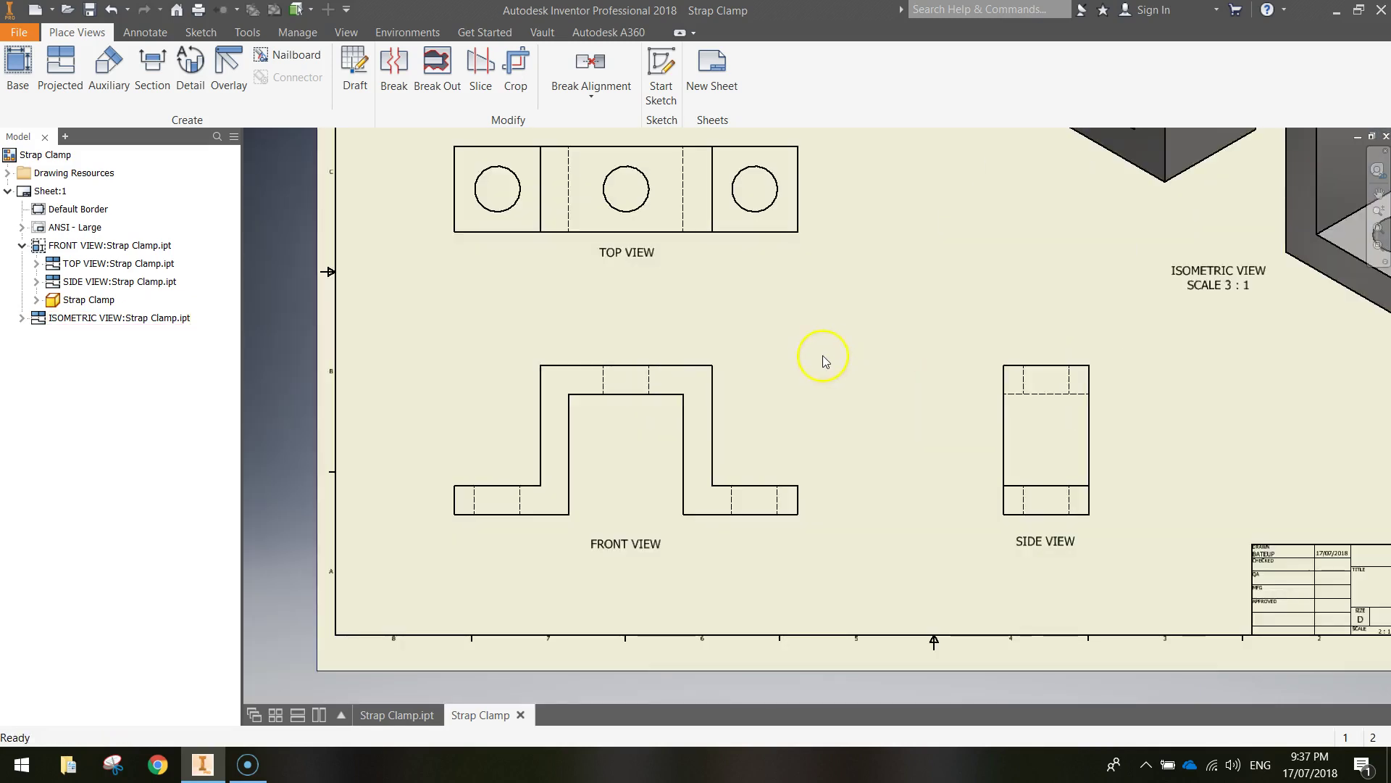